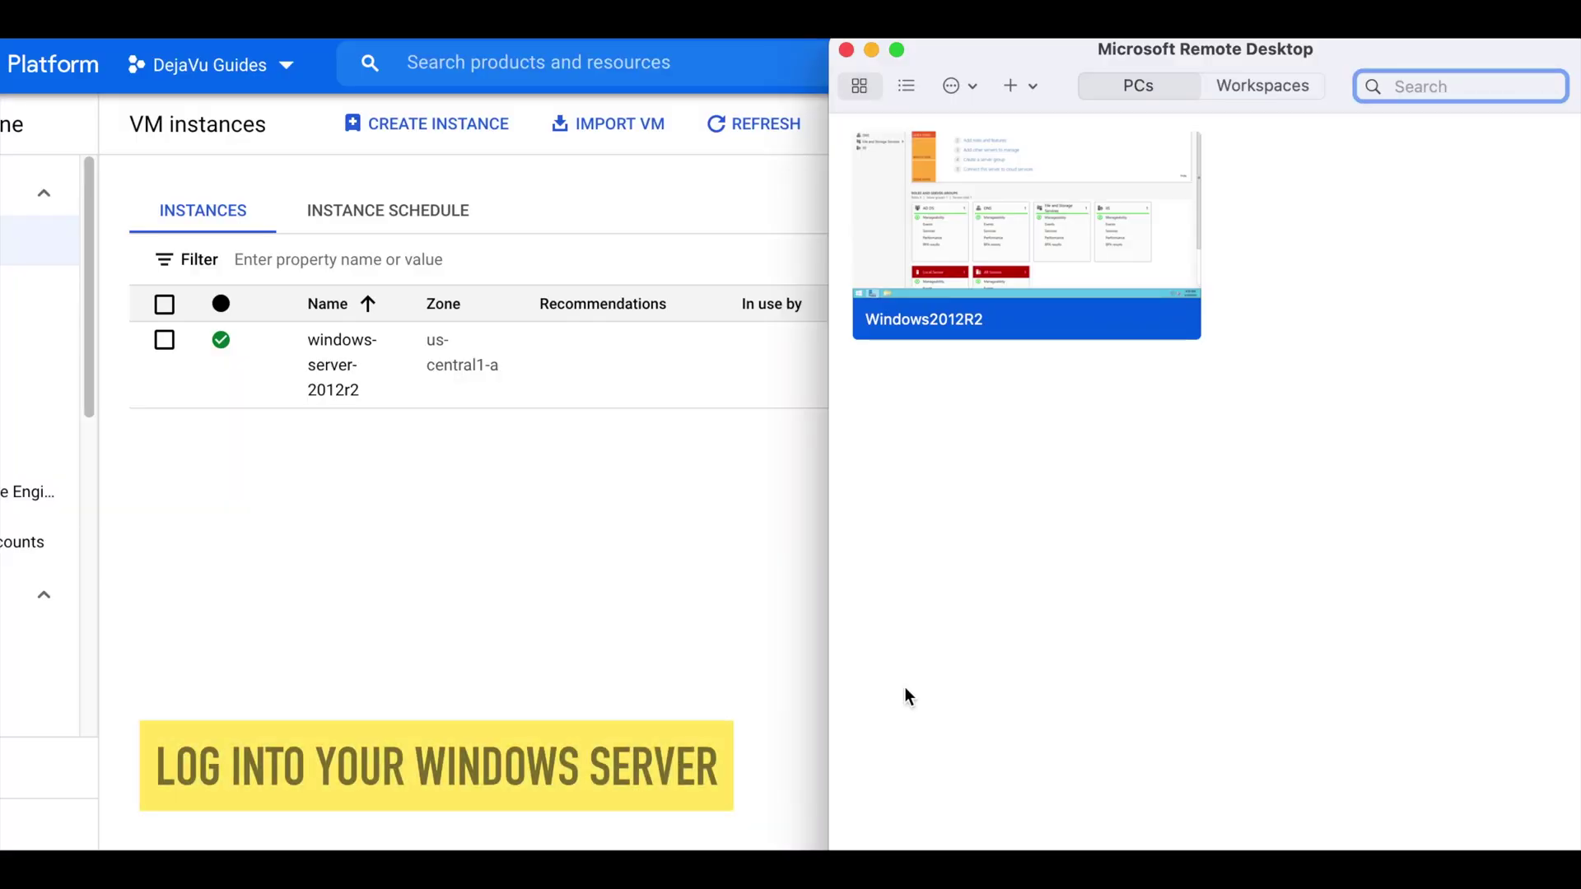
Connect to the Windows2012R2 server past the certificate warning and show its AD DS page
{"action": "double_click", "coordinate": [993, 202]}
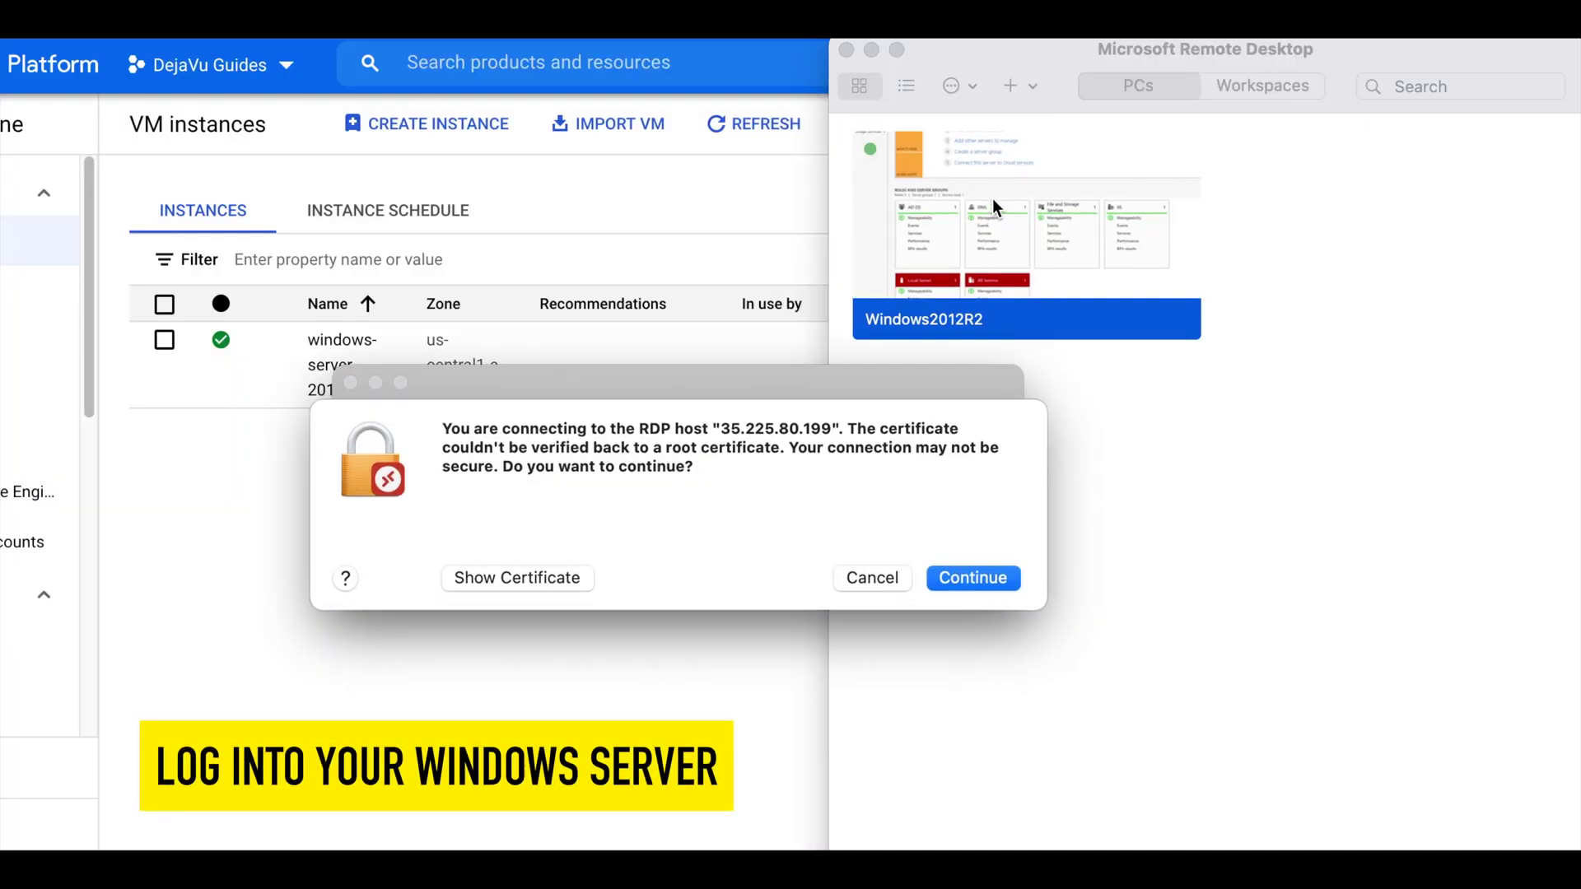
{"action": "left_click", "coordinate": [974, 579]}
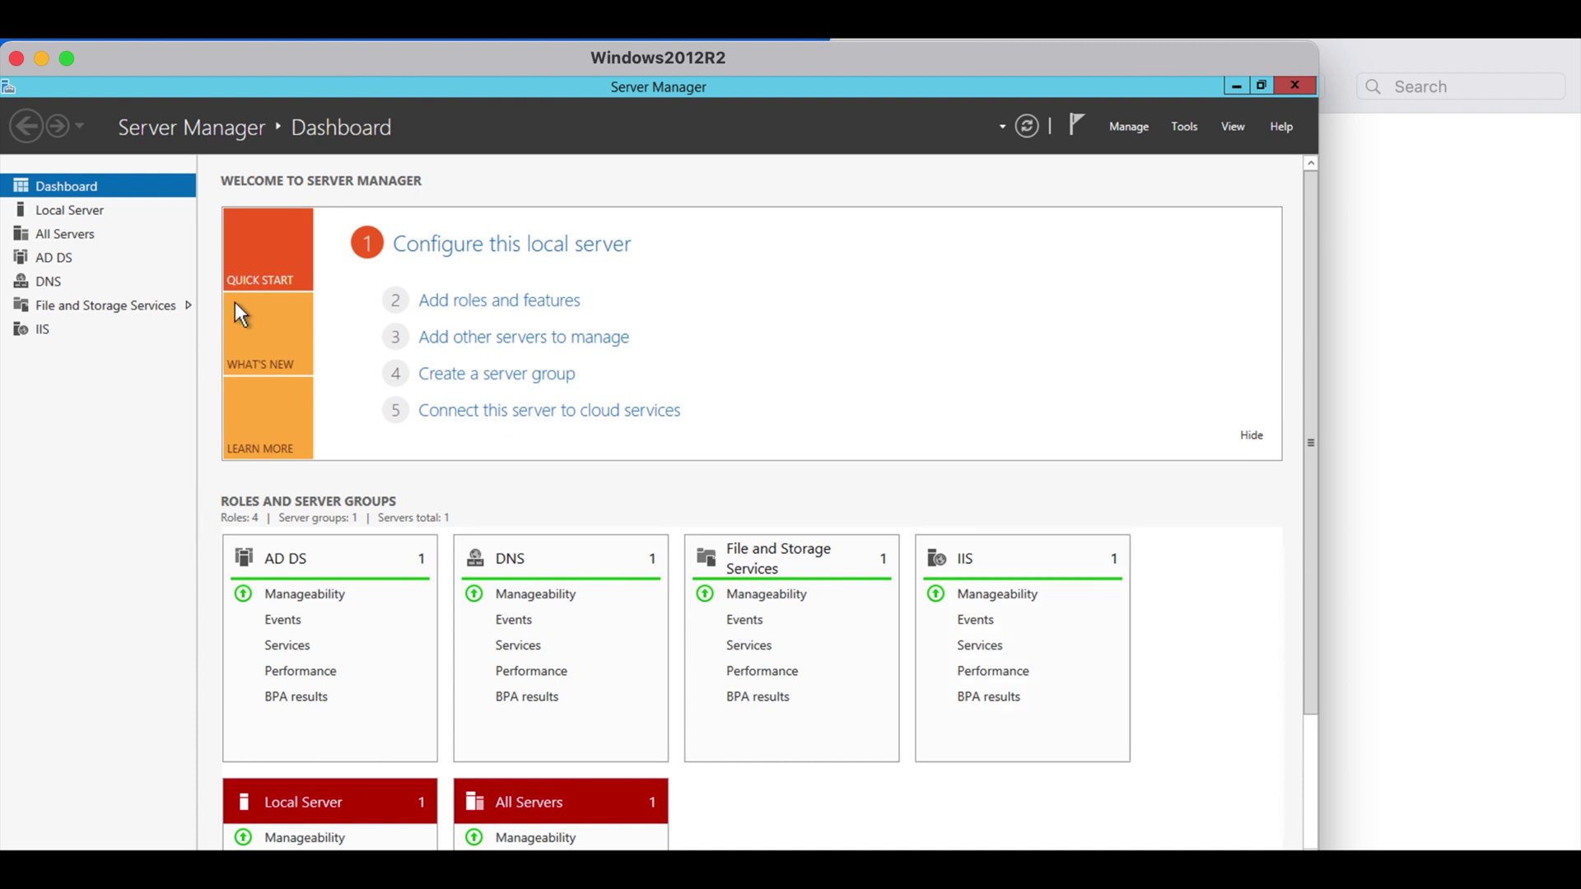
{"action": "left_click", "coordinate": [44, 254]}
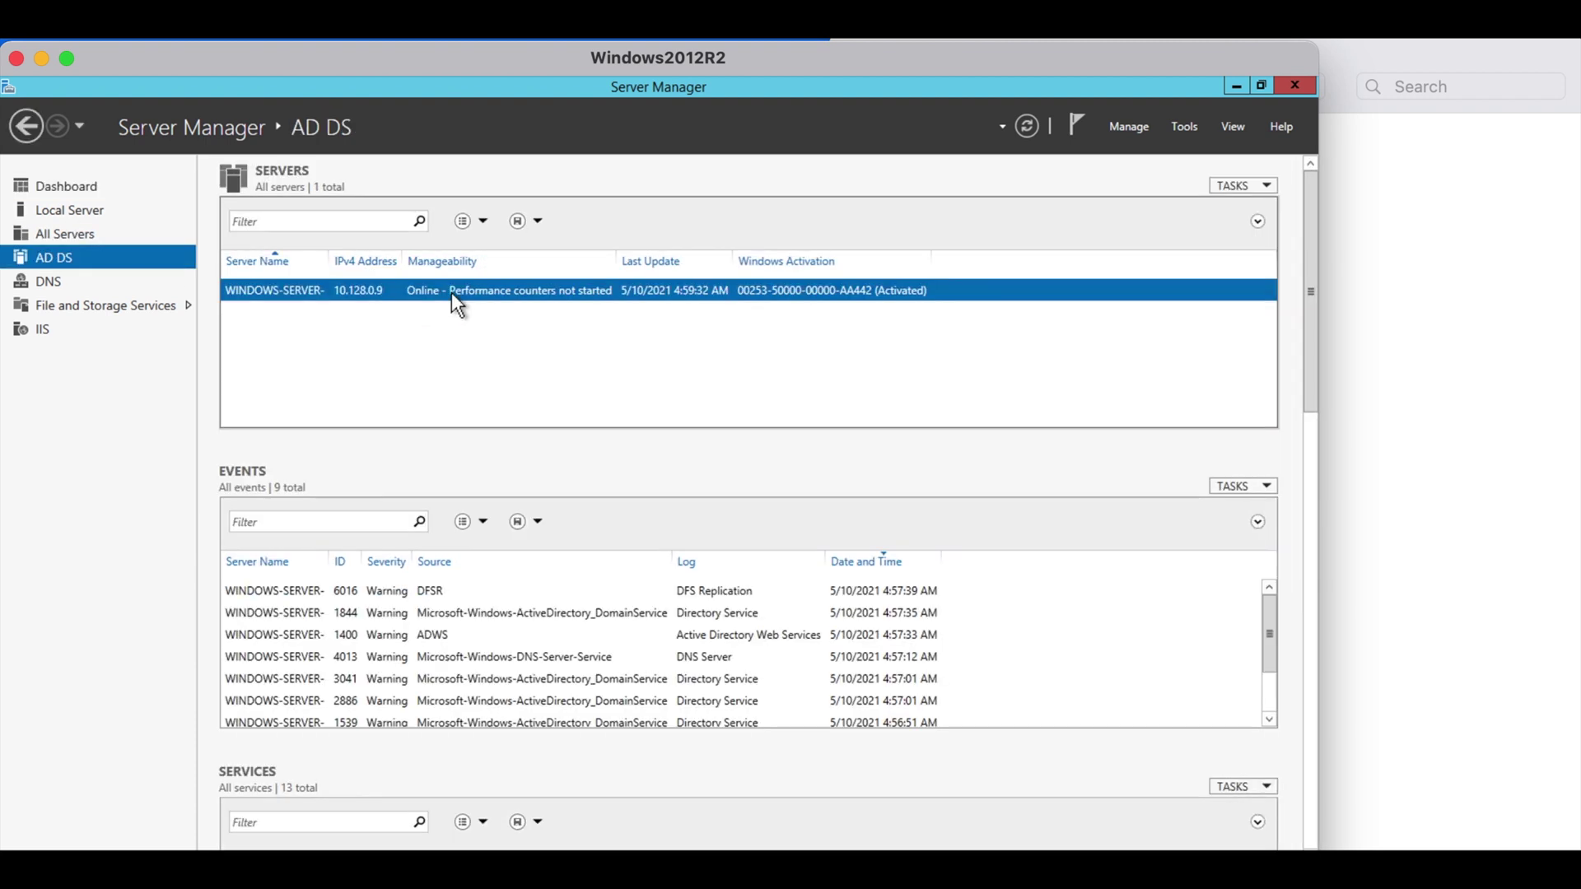
Launch Active Directory Users and Computers and open vulongtran.com's Users container
{"action": "right_click", "coordinate": [451, 293]}
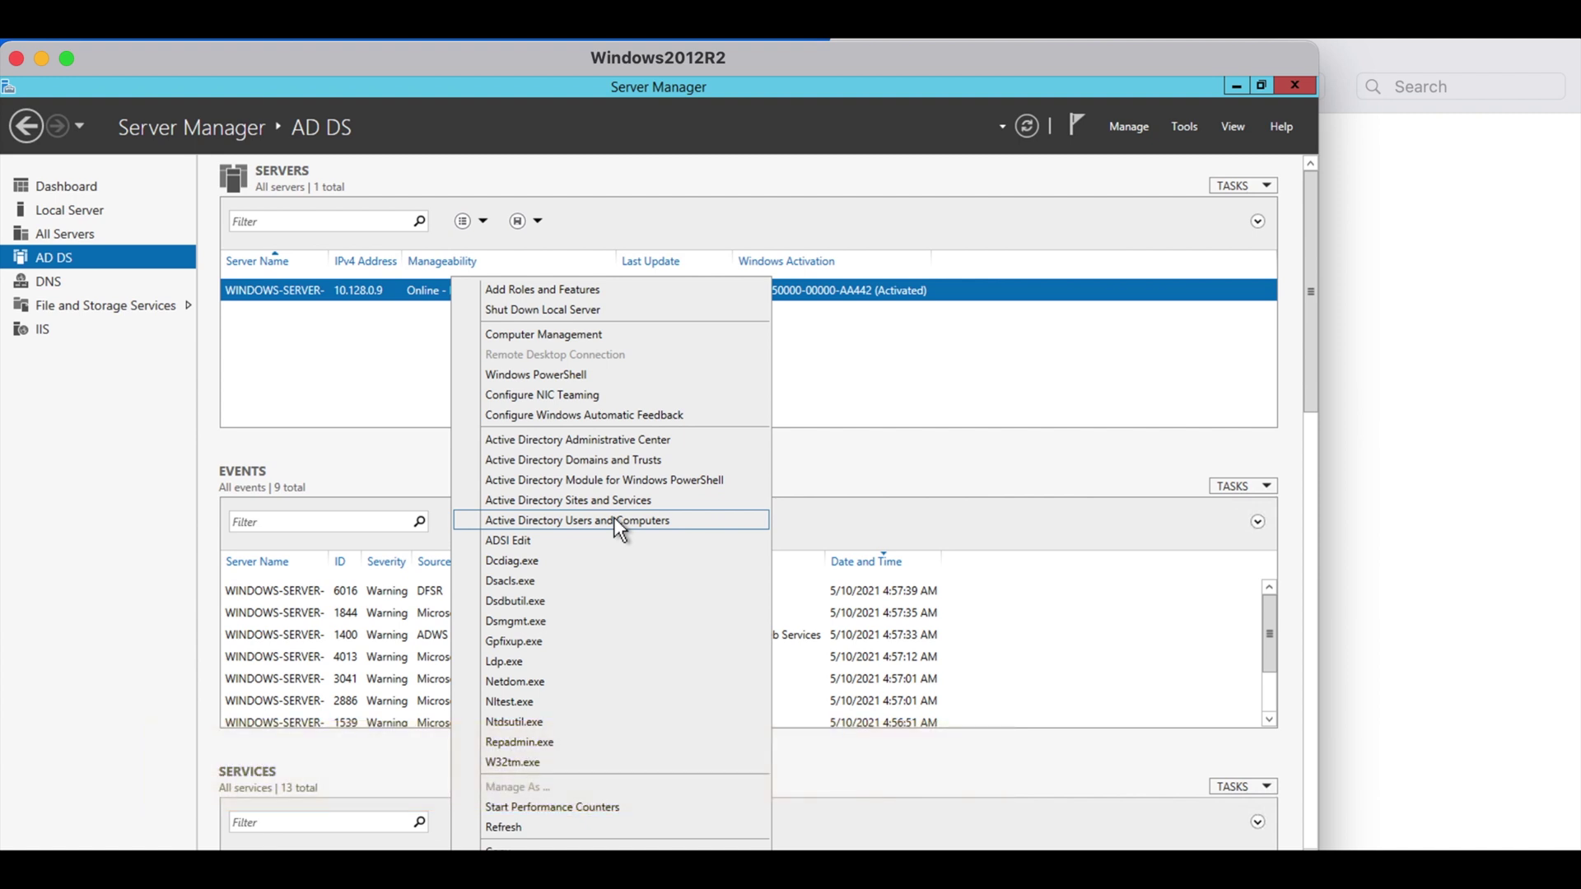
{"action": "left_click", "coordinate": [614, 518]}
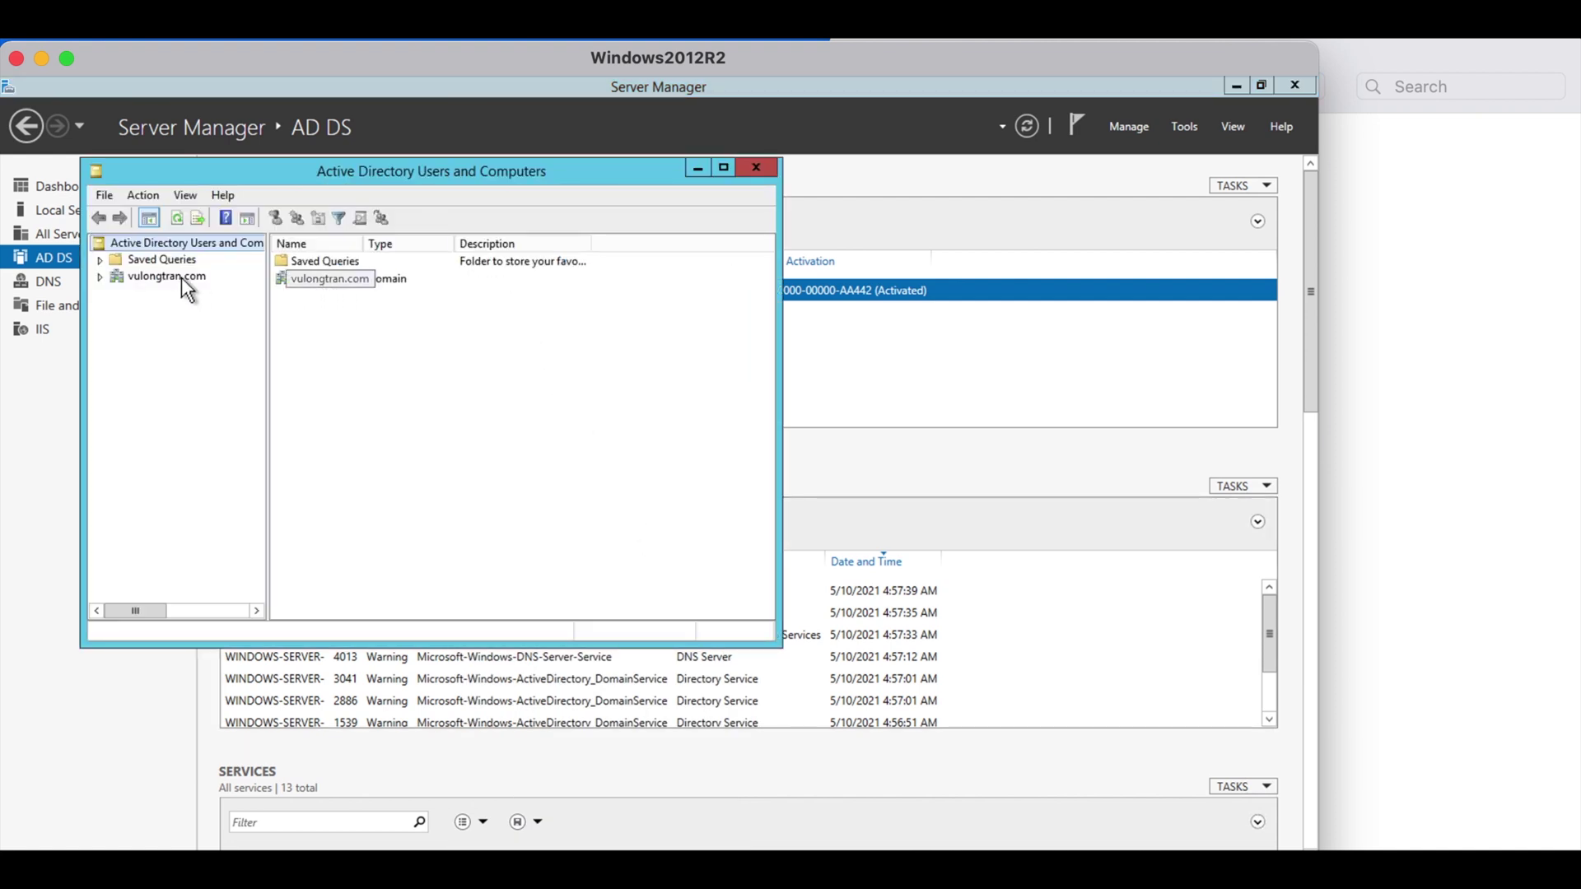
{"action": "left_click", "coordinate": [100, 277]}
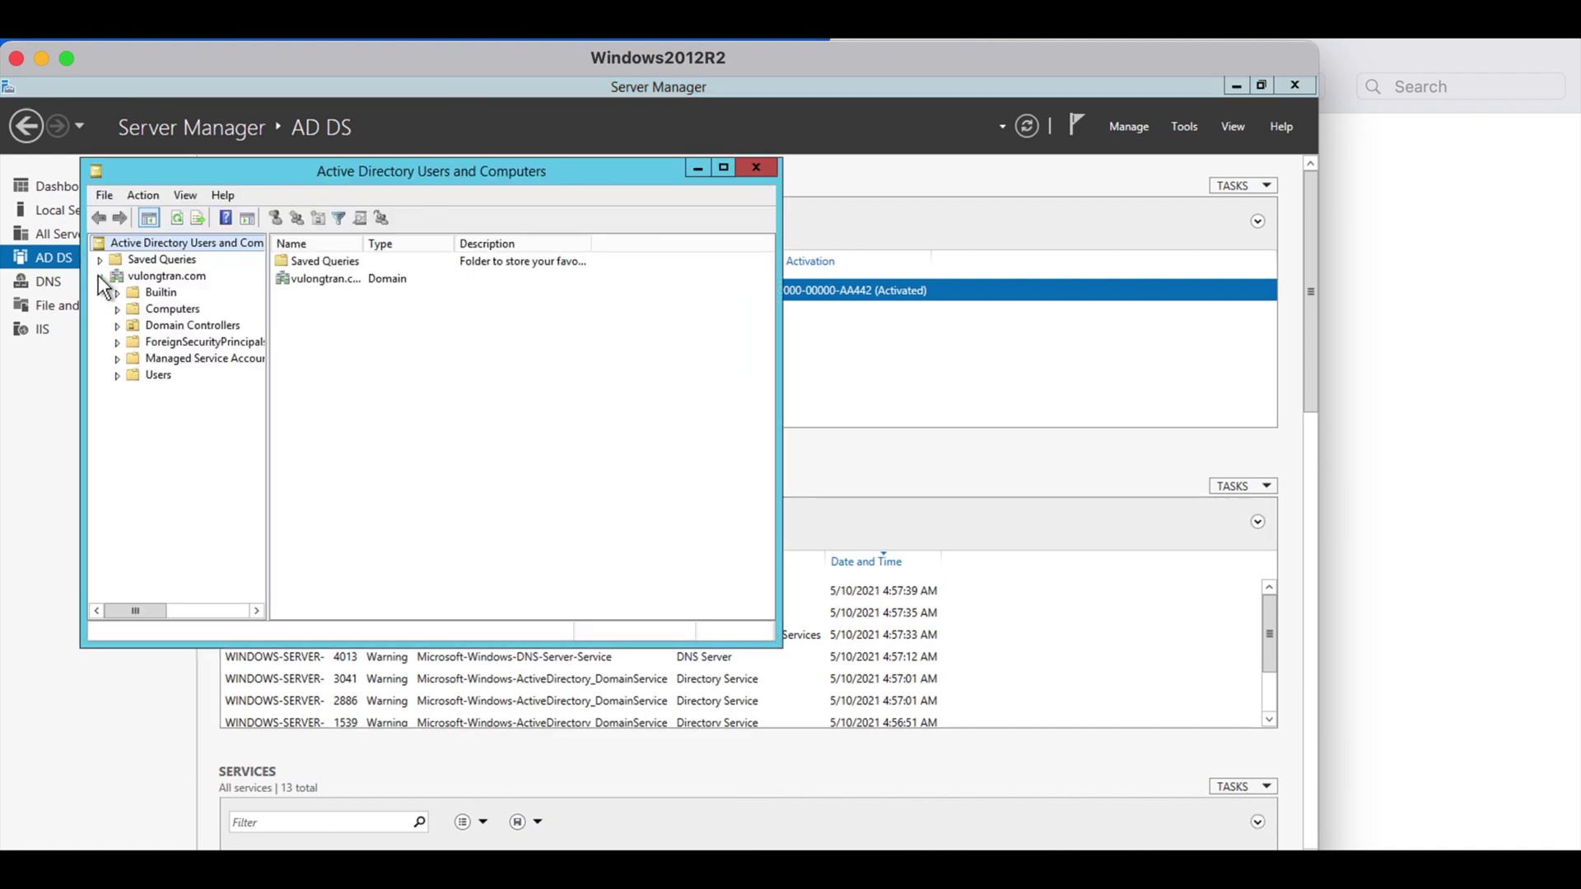
{"action": "left_click", "coordinate": [171, 280]}
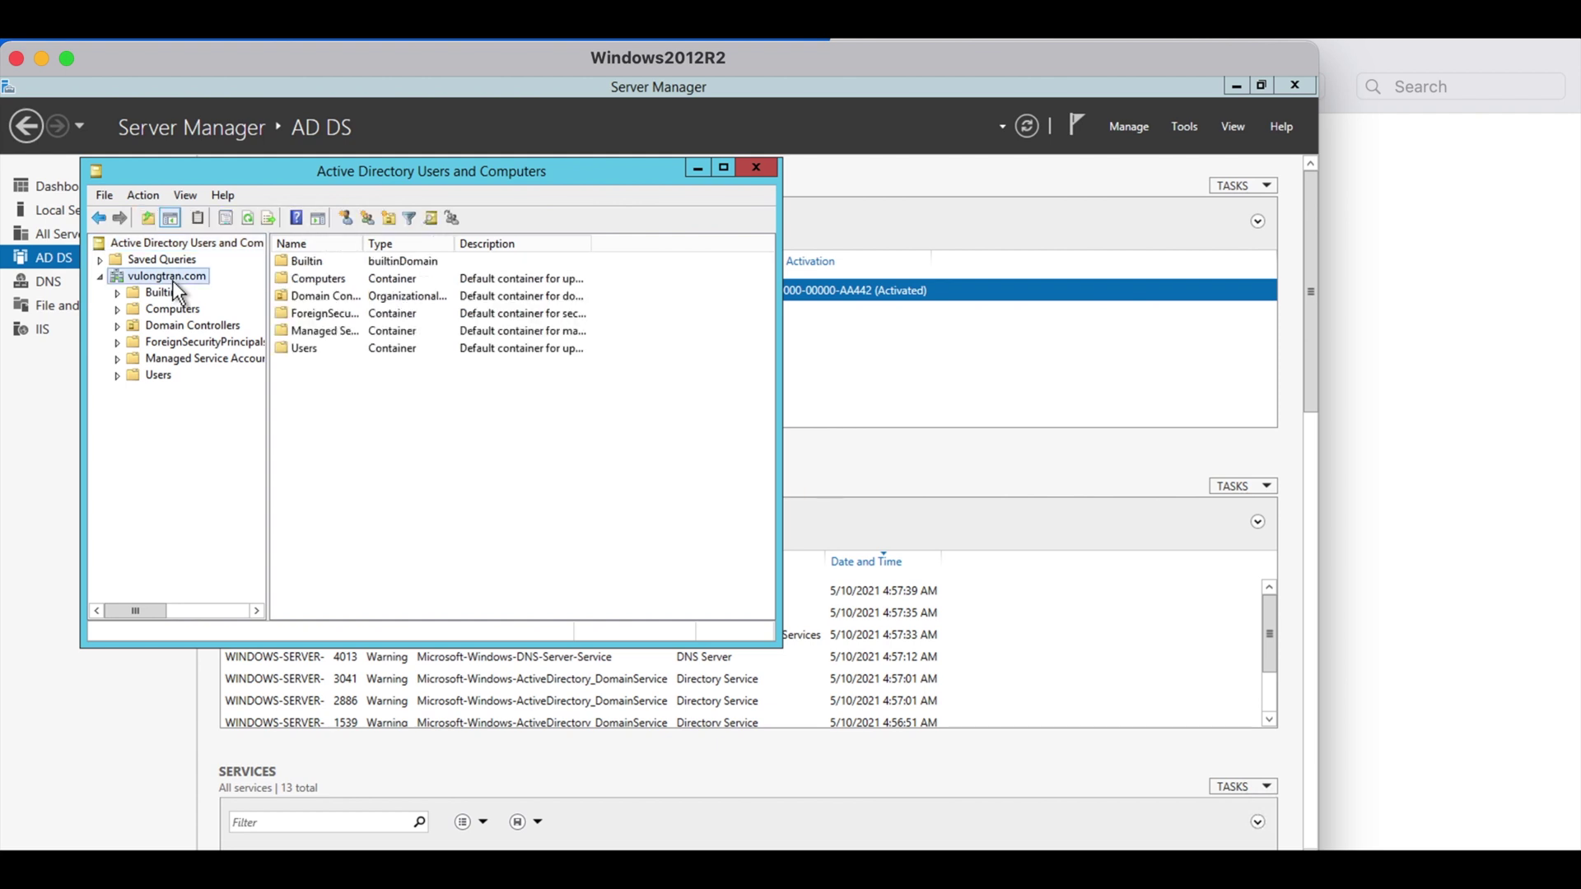
{"action": "left_click", "coordinate": [157, 377]}
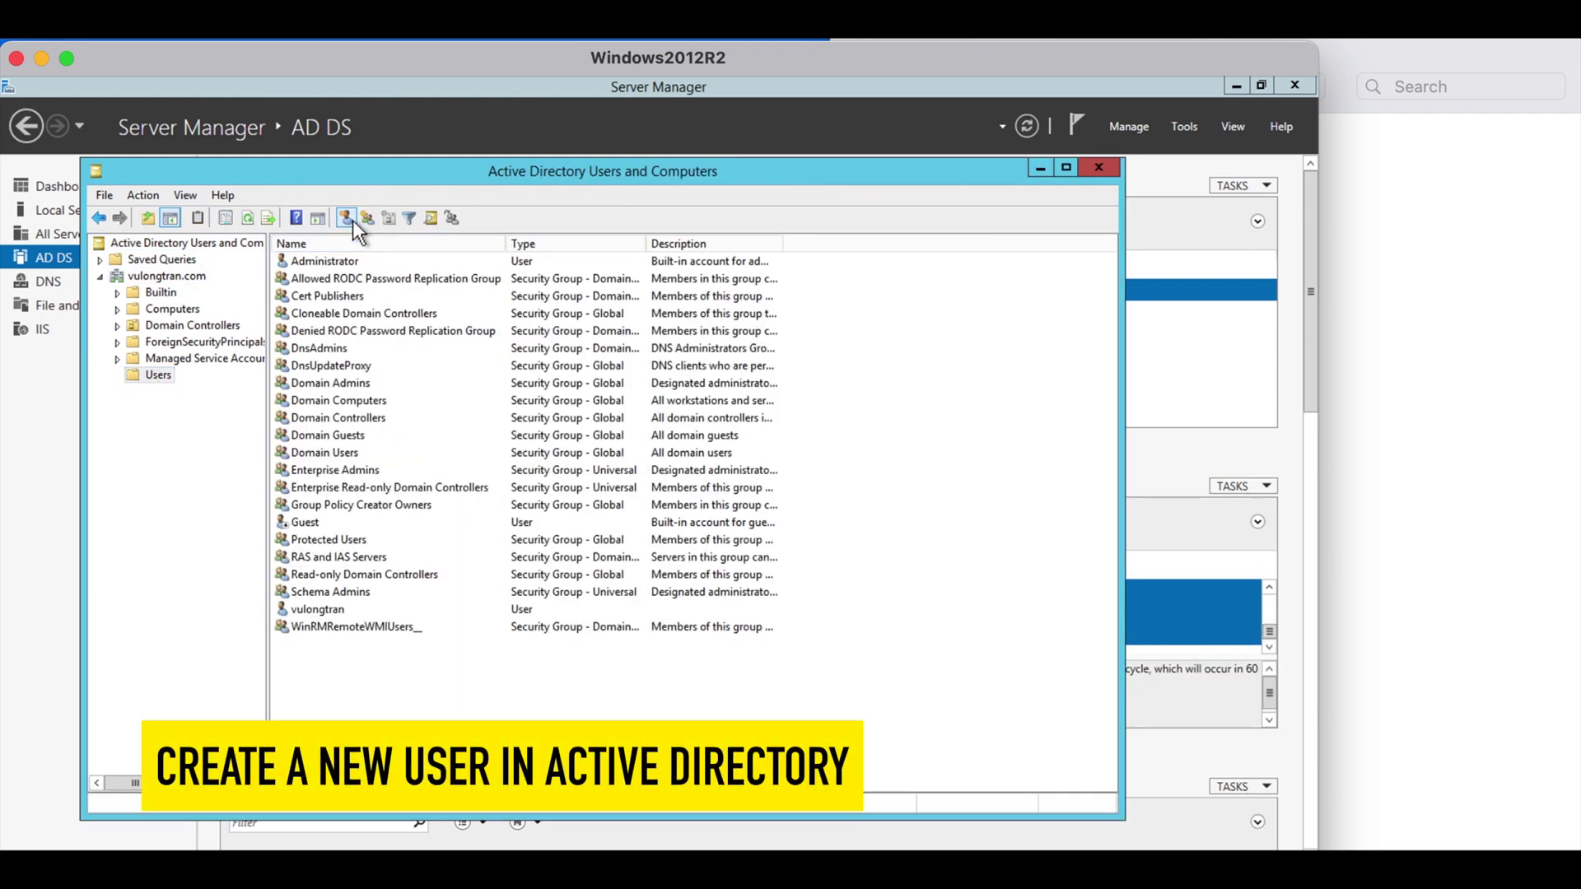
Start a new user with first name Test, last name User and logon name test
{"action": "left_click", "coordinate": [346, 219]}
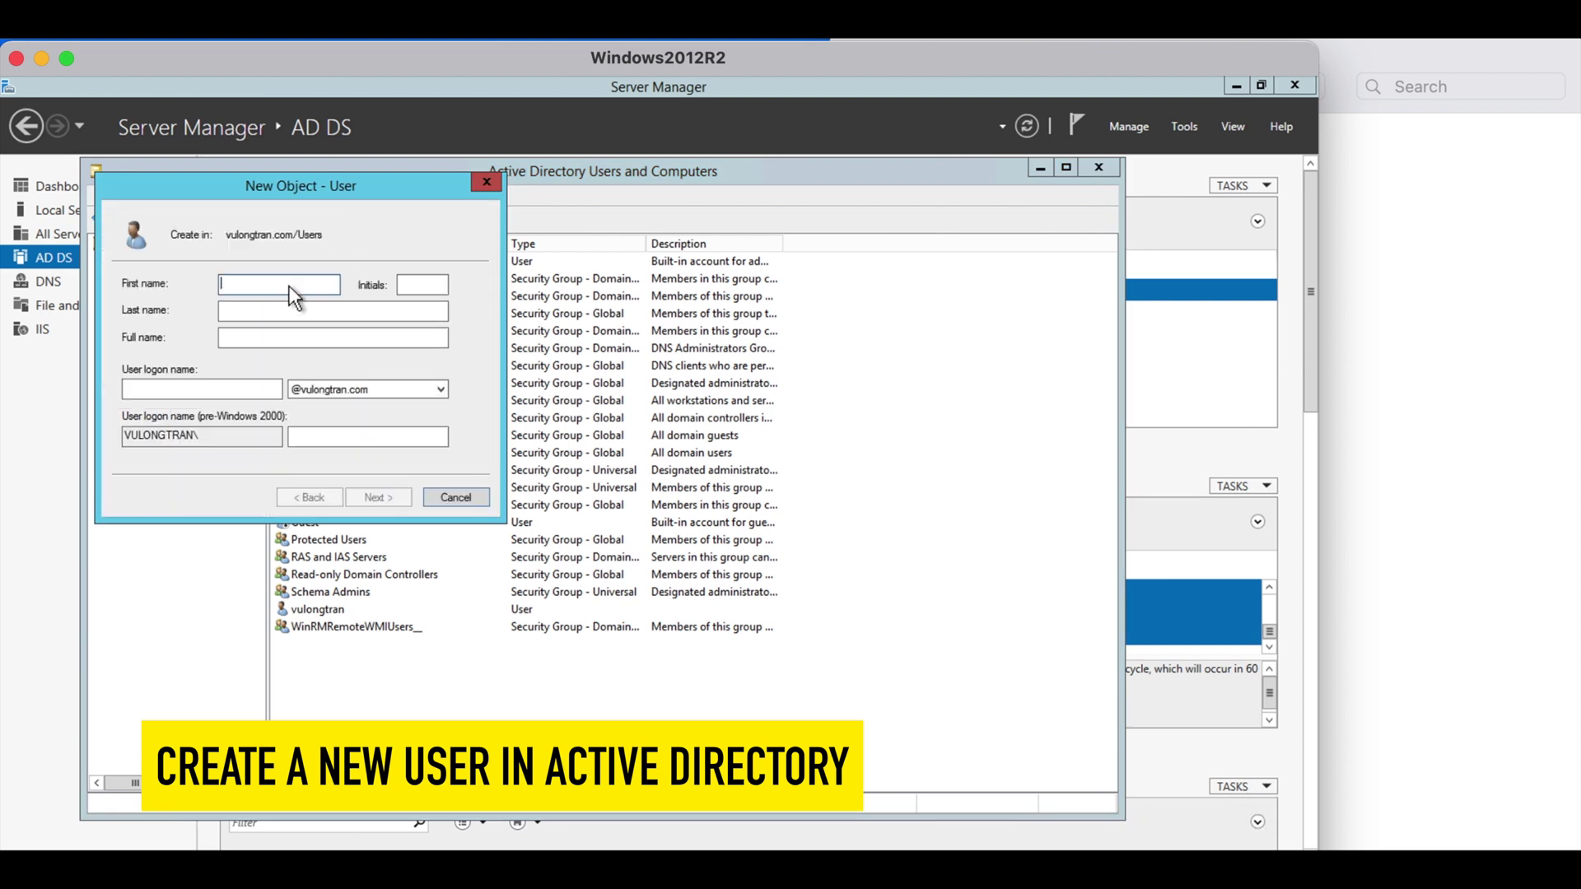
{"action": "type", "text": "Test"}
{"action": "left_click", "coordinate": [421, 284]}
{"action": "type", "text": "U"}
{"action": "key", "text": "BackSpace"}
{"action": "left_click", "coordinate": [333, 311]}
{"action": "type", "text": "User"}
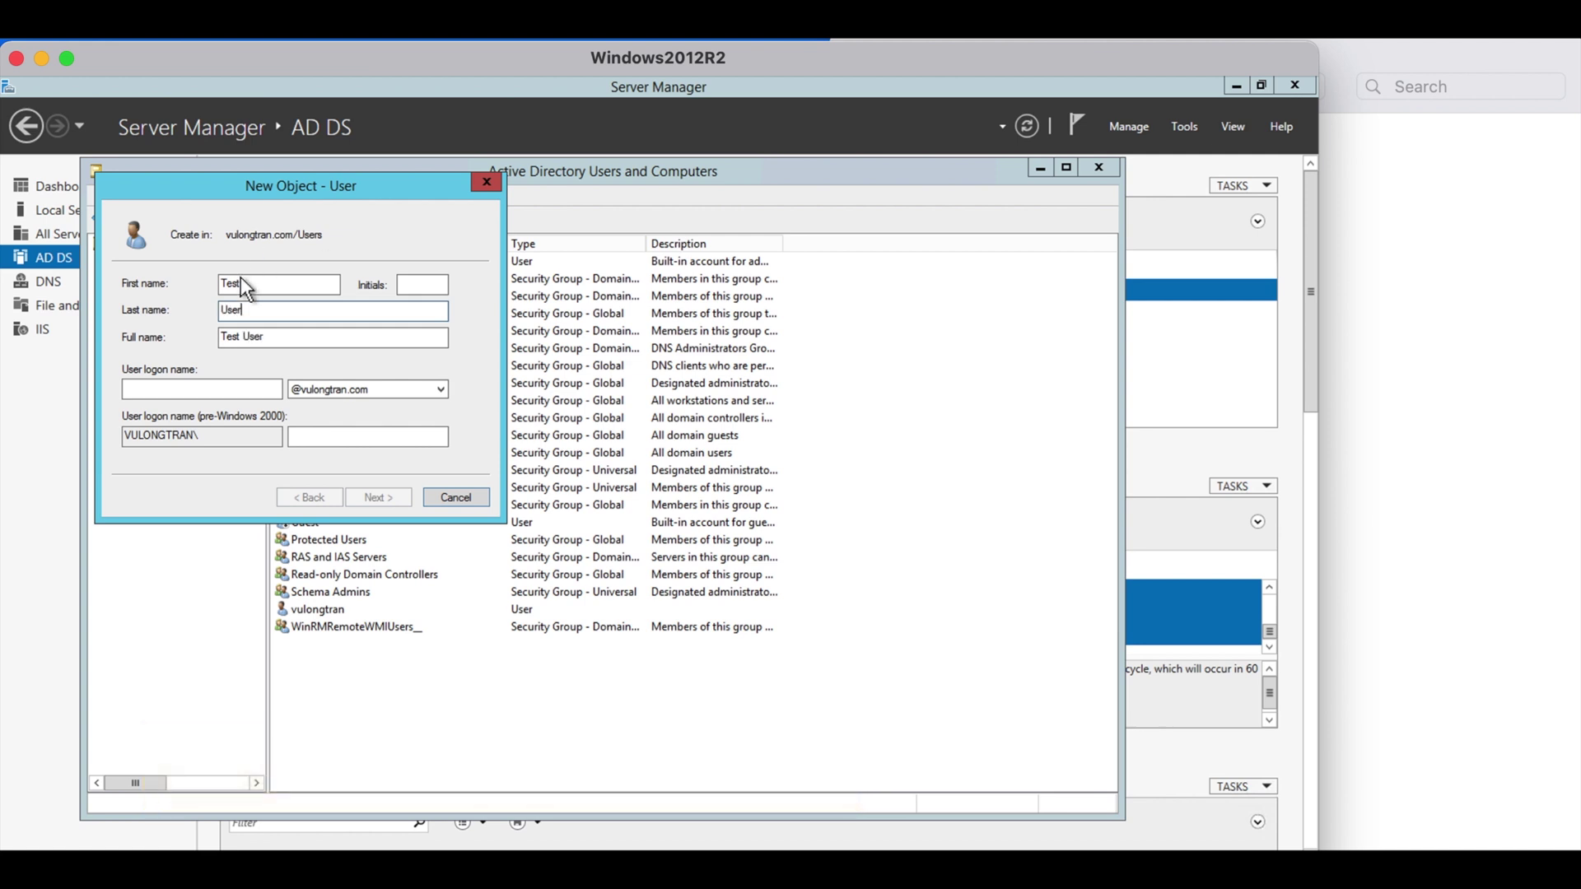
{"action": "key", "text": "Tab"}
{"action": "left_click", "coordinate": [213, 386]}
{"action": "type", "text": "test"}
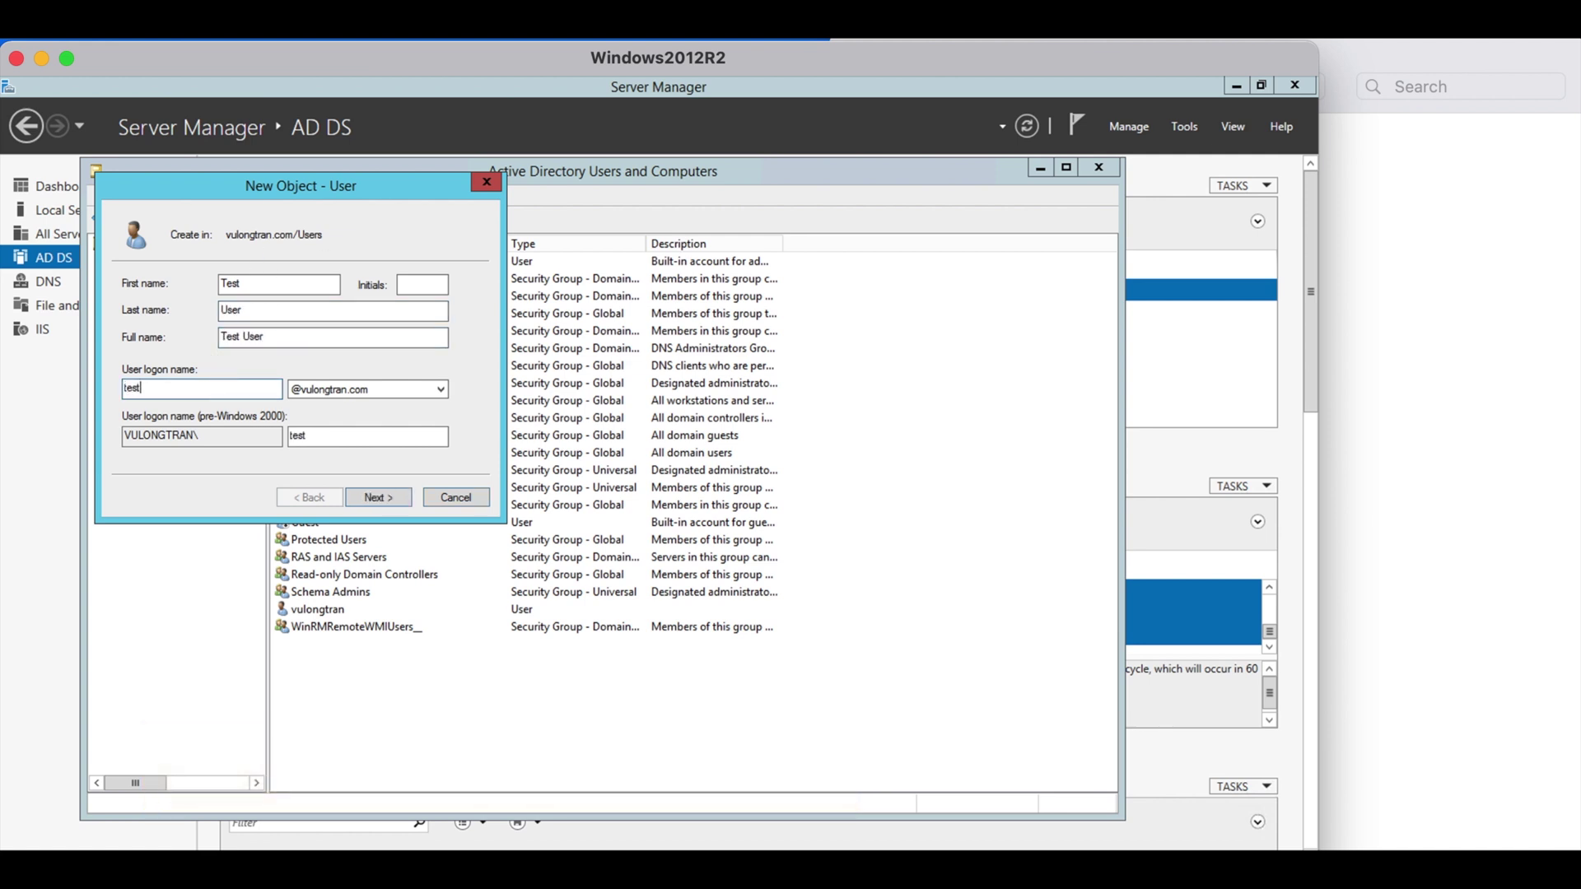
{"action": "left_click", "coordinate": [368, 496]}
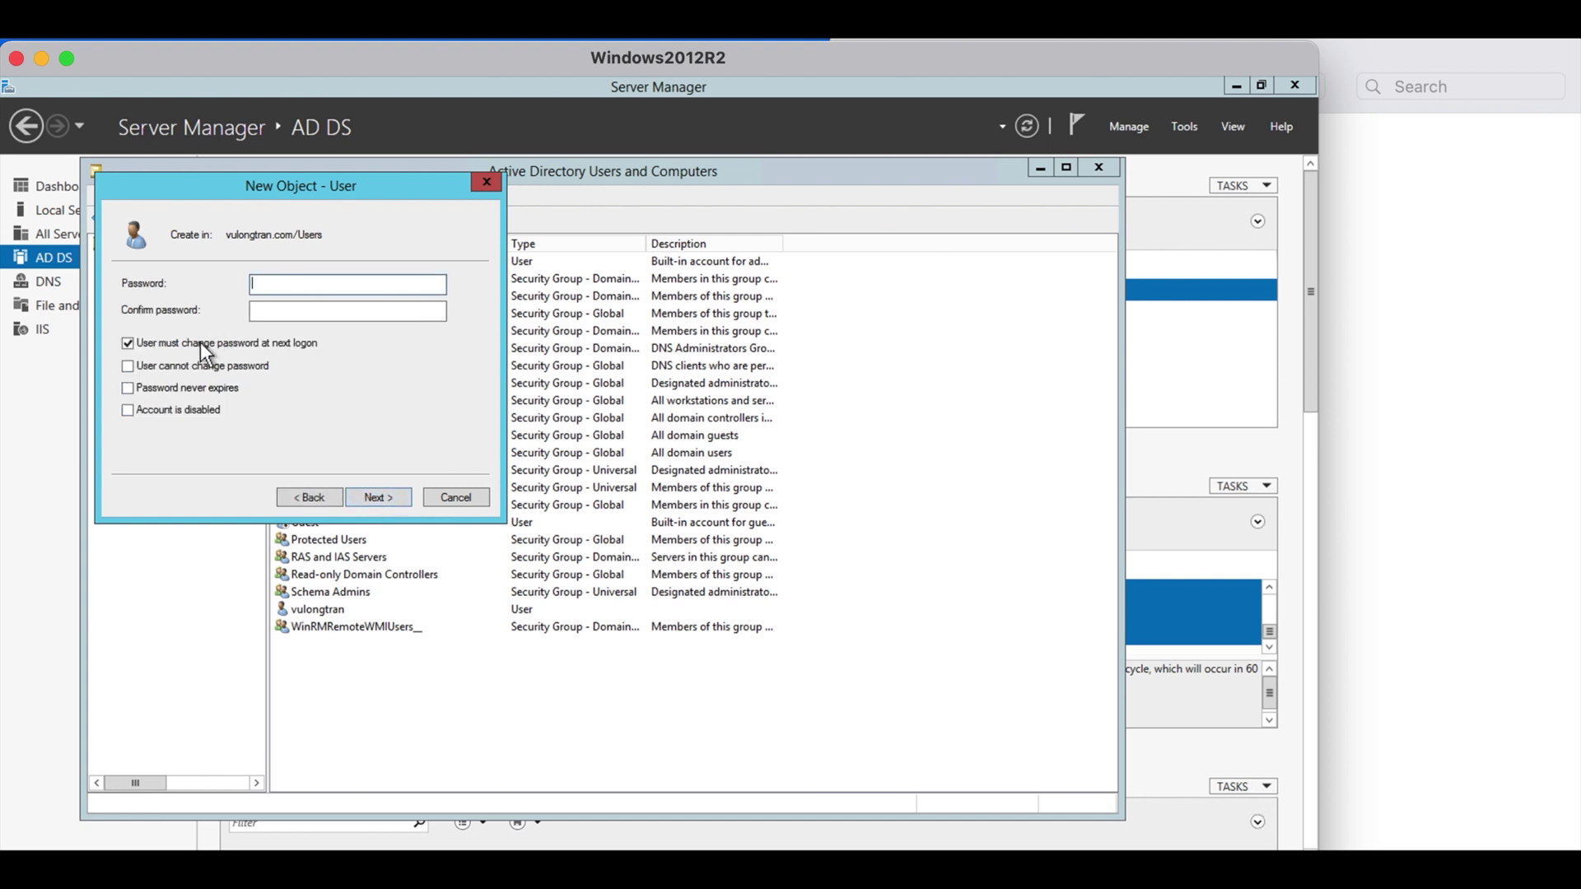
Give the account a password that never expires and finish creating Test User
{"action": "left_click", "coordinate": [188, 387]}
{"action": "left_click", "coordinate": [360, 285]}
{"action": "type", "text": "••••••••••••"}
{"action": "key", "text": "Tab"}
{"action": "type", "text": "•••••••••"}
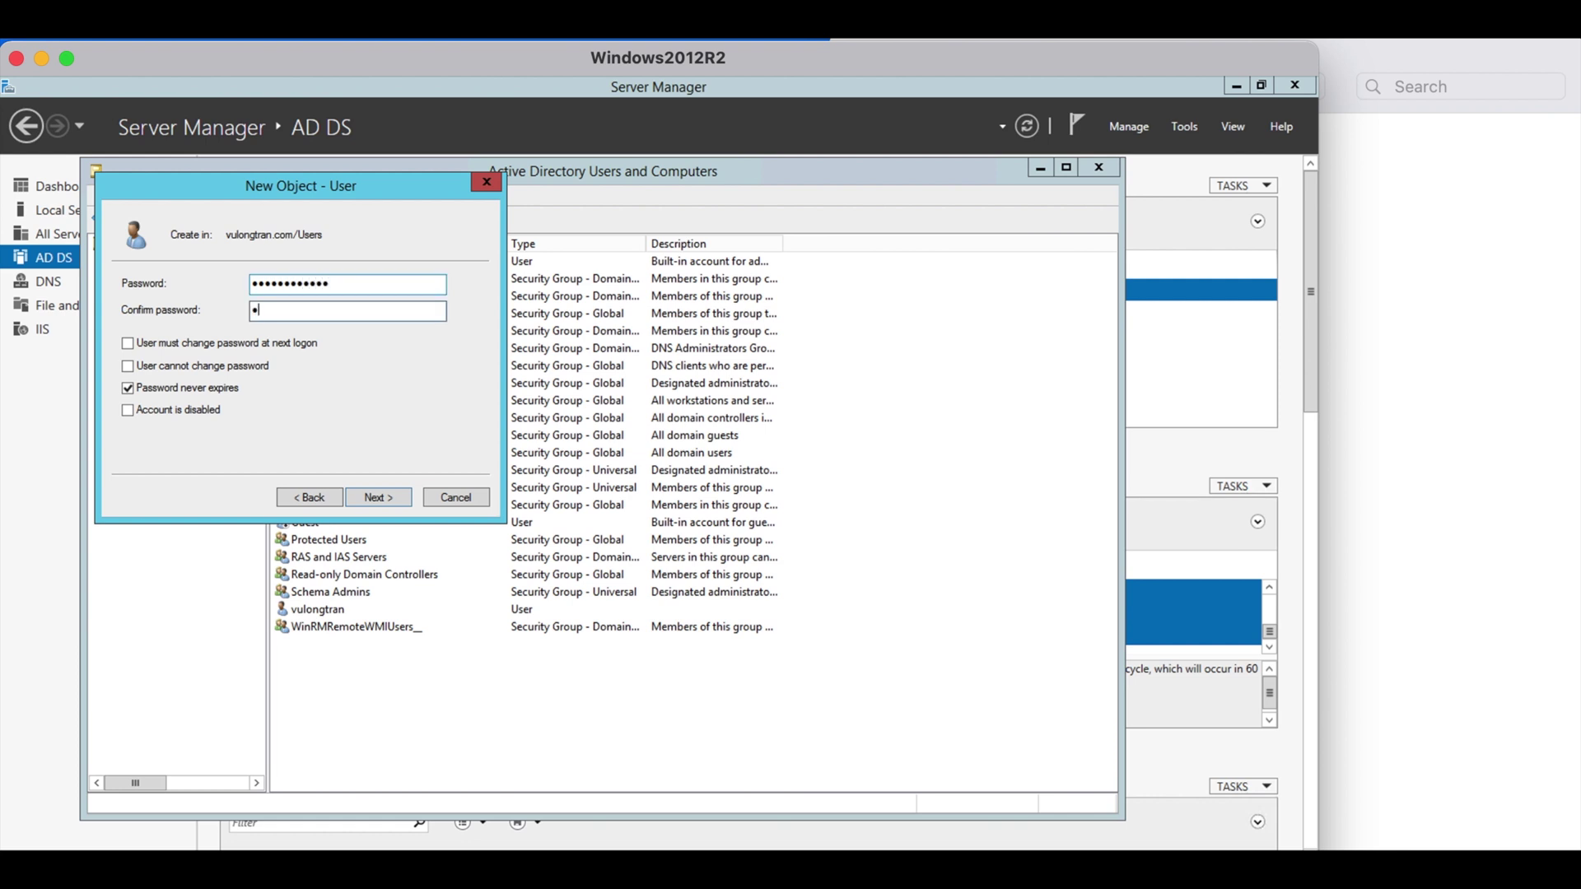
{"action": "type", "text": "•••"}
{"action": "left_click", "coordinate": [380, 497]}
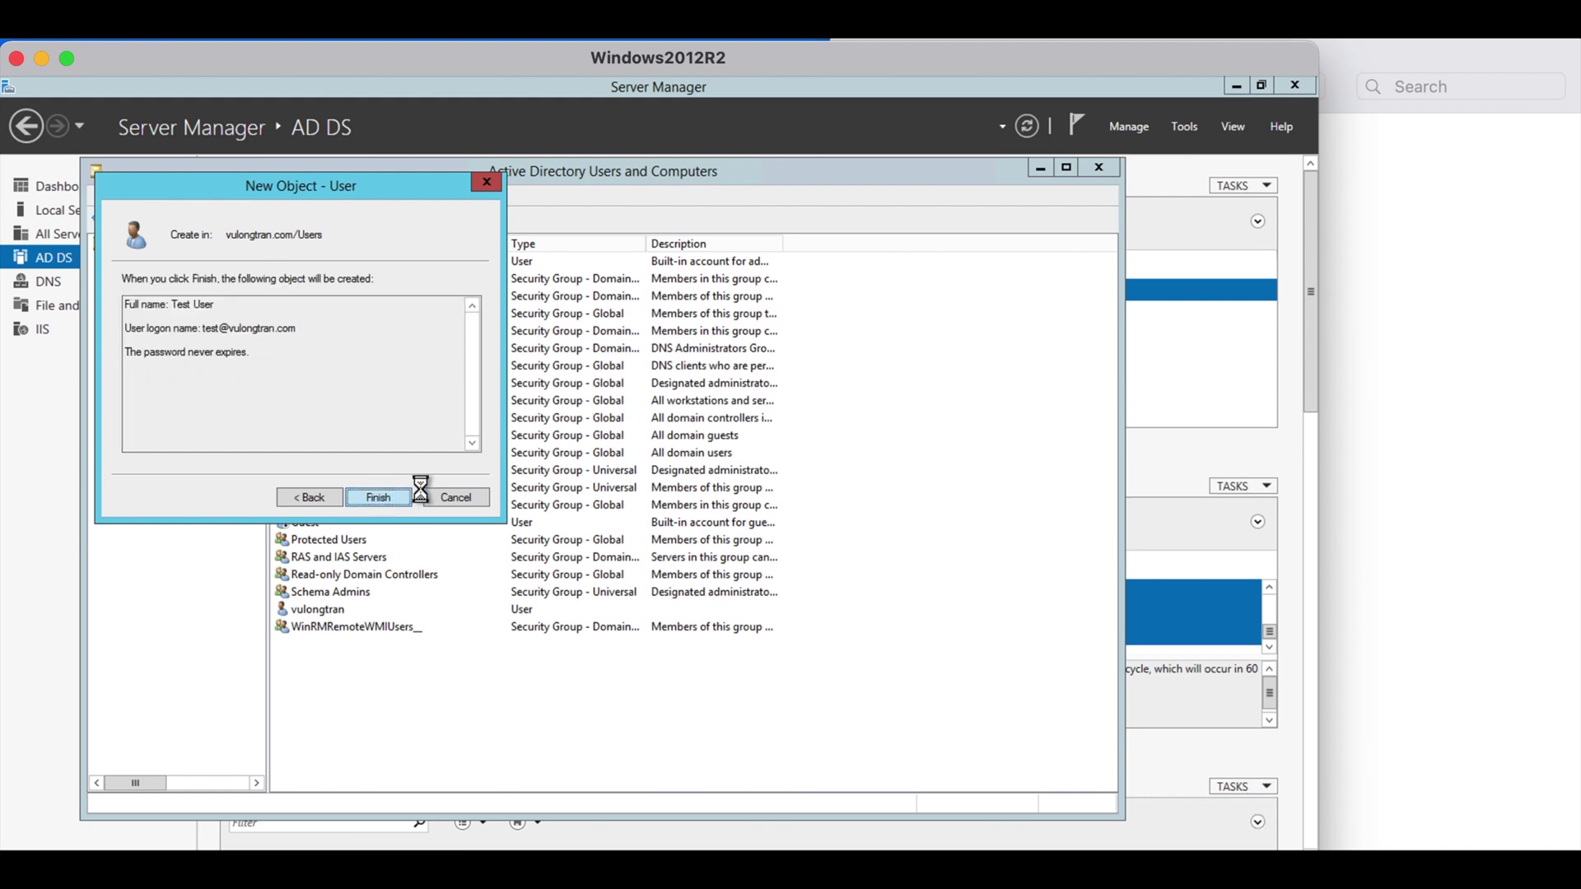
{"action": "left_click", "coordinate": [404, 496]}
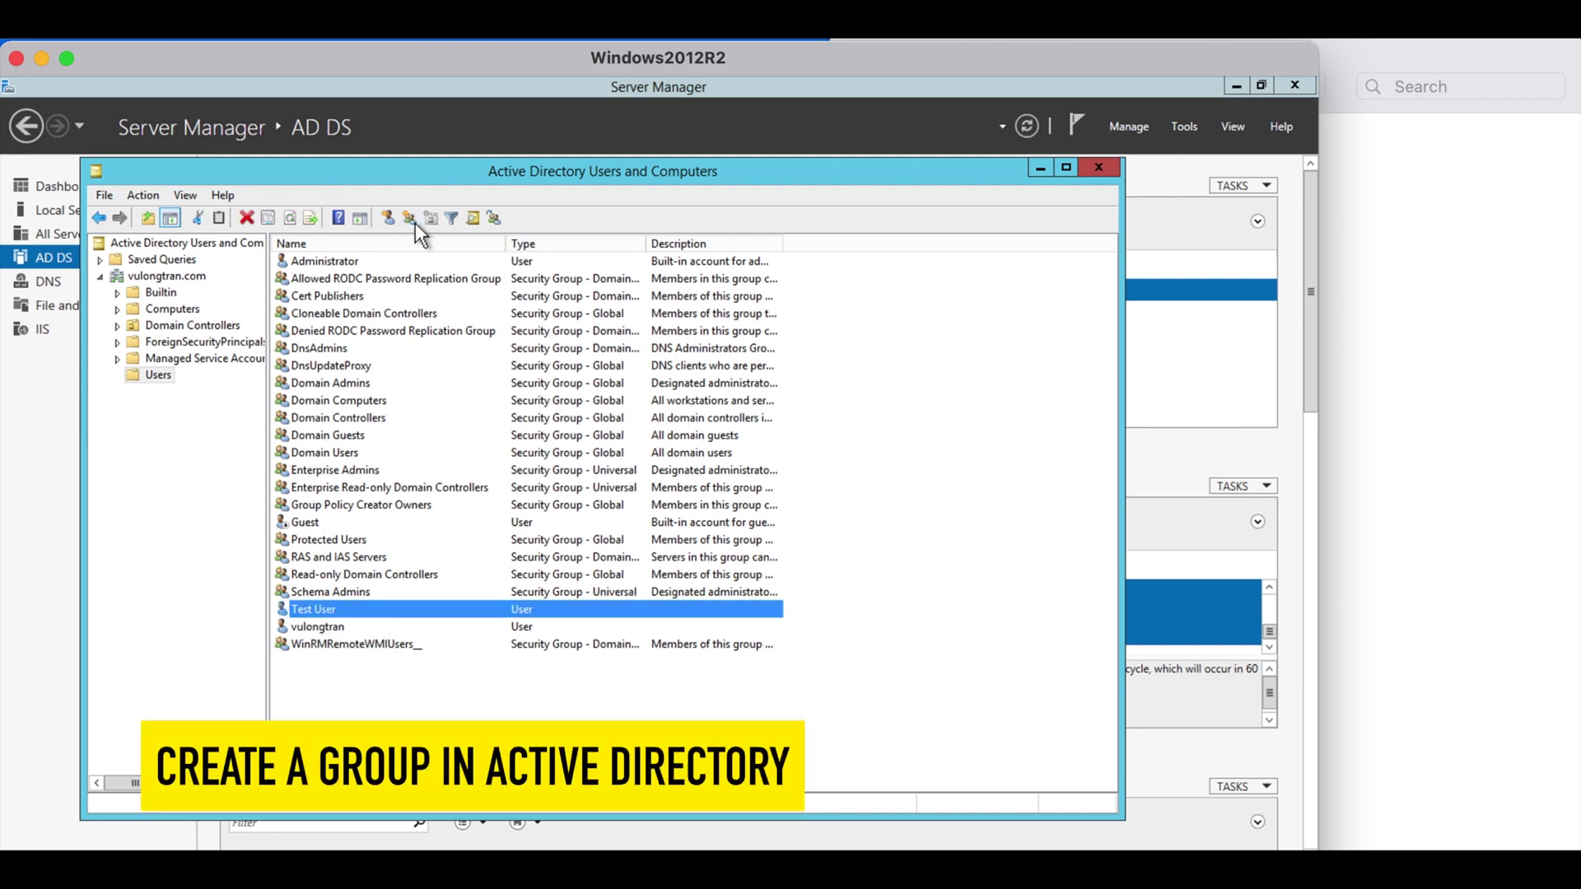
Create the group AD Test User Group in the Users container
{"action": "left_click", "coordinate": [409, 219]}
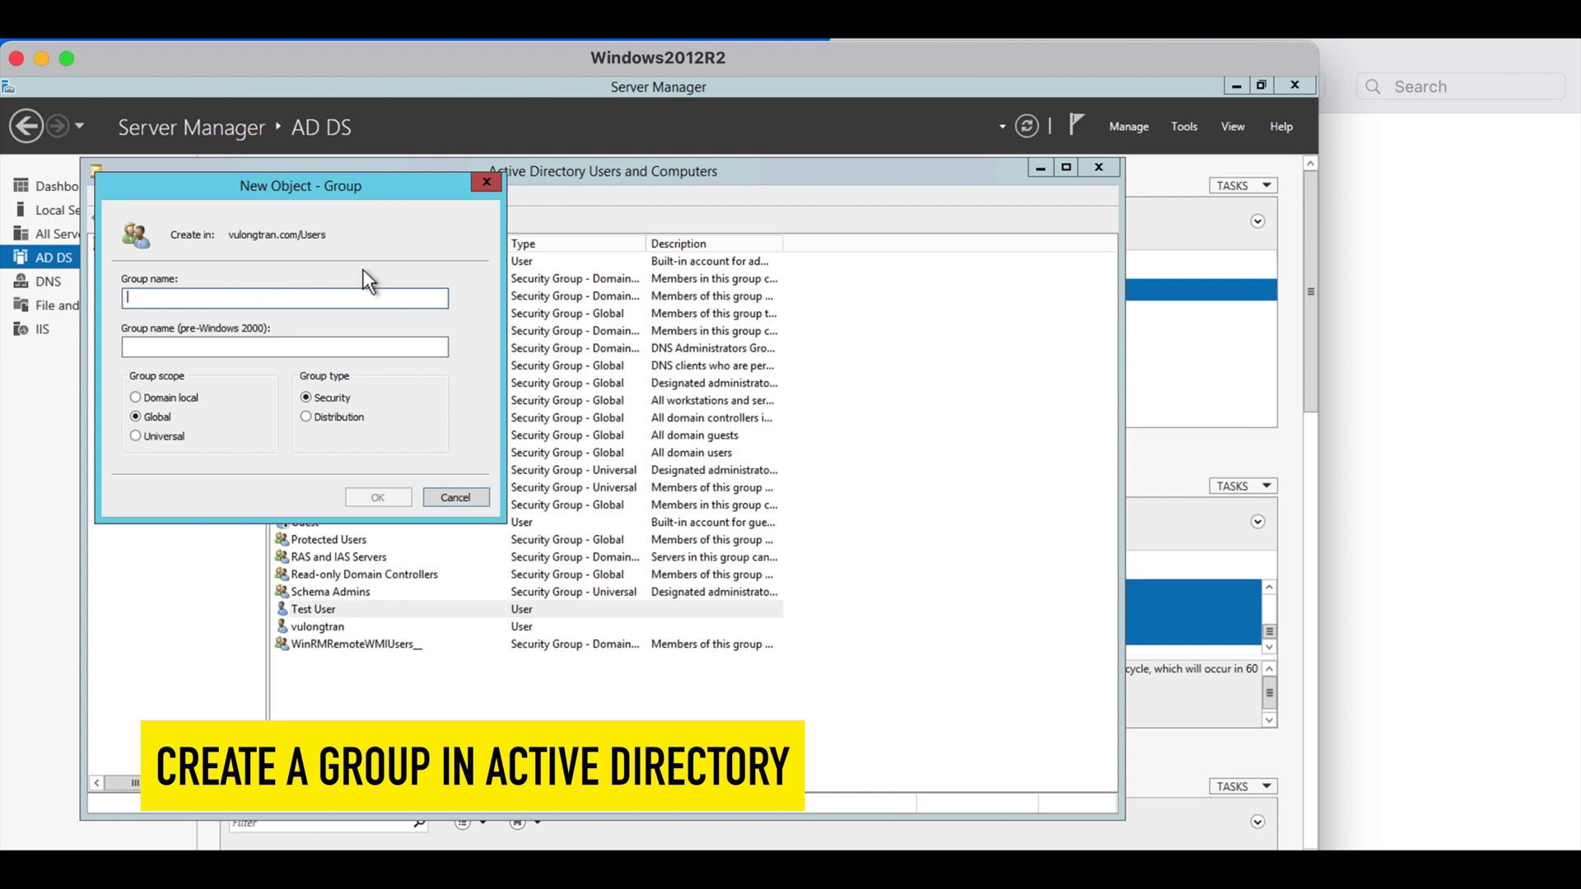
{"action": "type", "text": "AD Test User Group"}
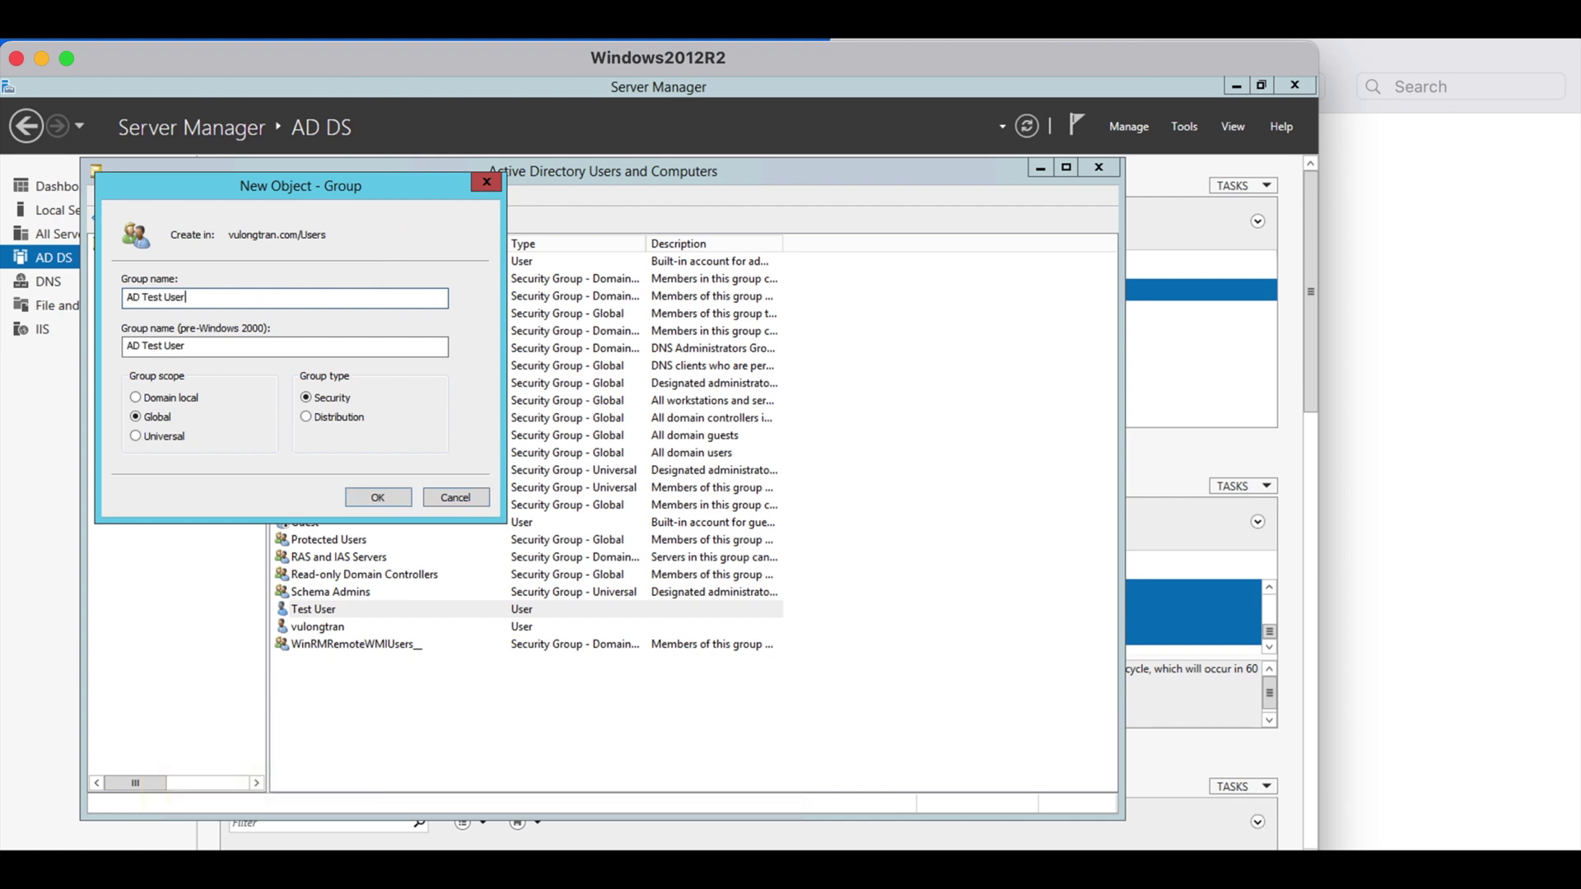
{"action": "left_click", "coordinate": [378, 497]}
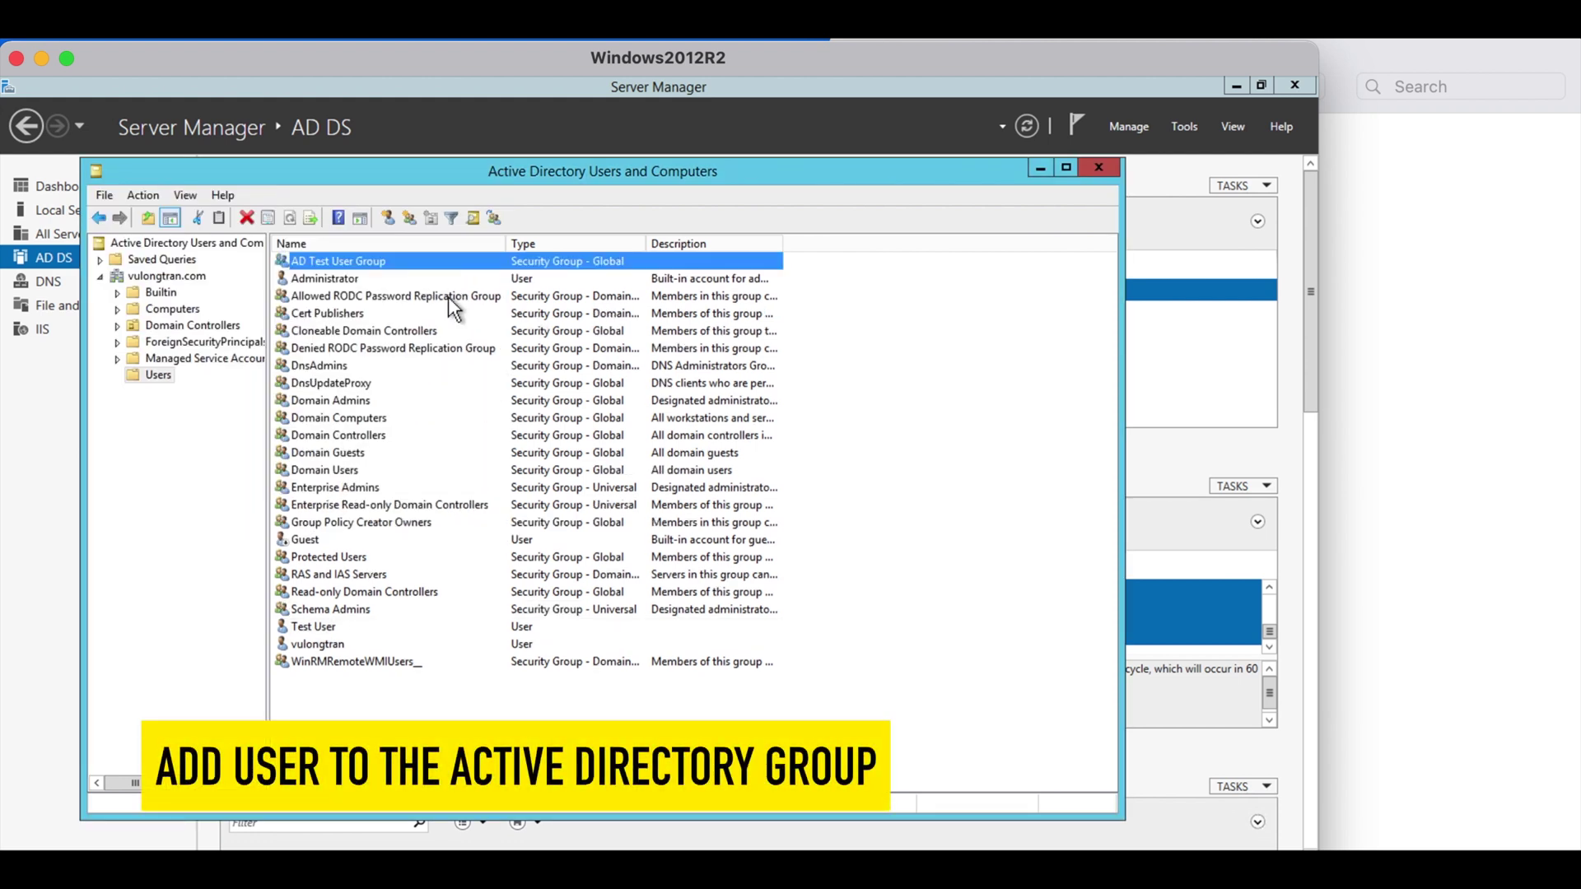
Add Test User to AD Test User Group
{"action": "double_click", "coordinate": [325, 627]}
{"action": "right_click", "coordinate": [326, 630]}
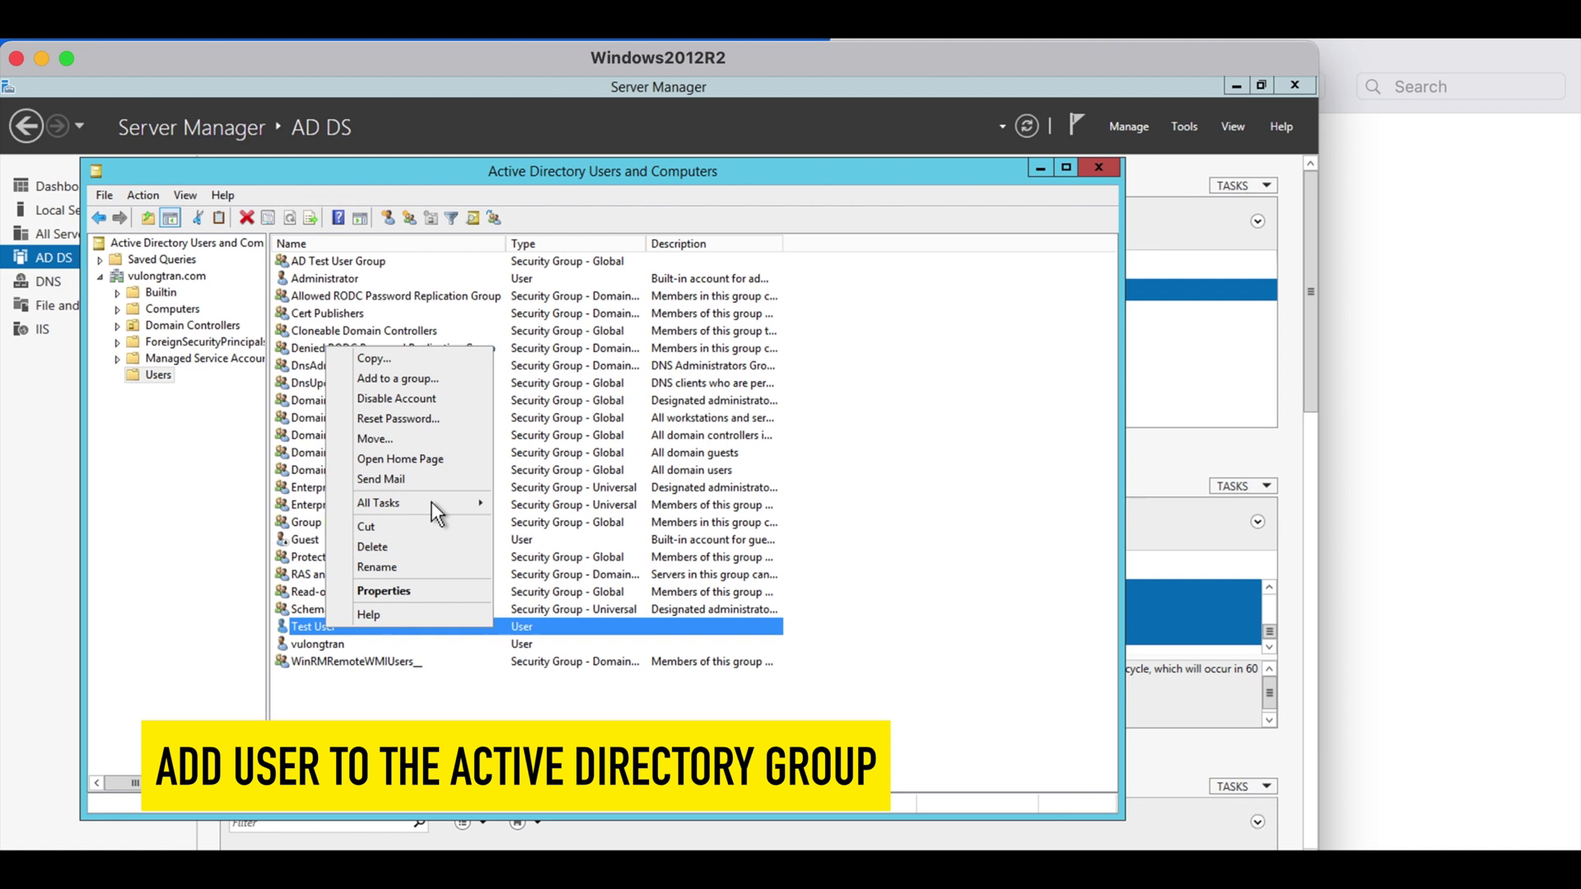
{"action": "left_click", "coordinate": [433, 380]}
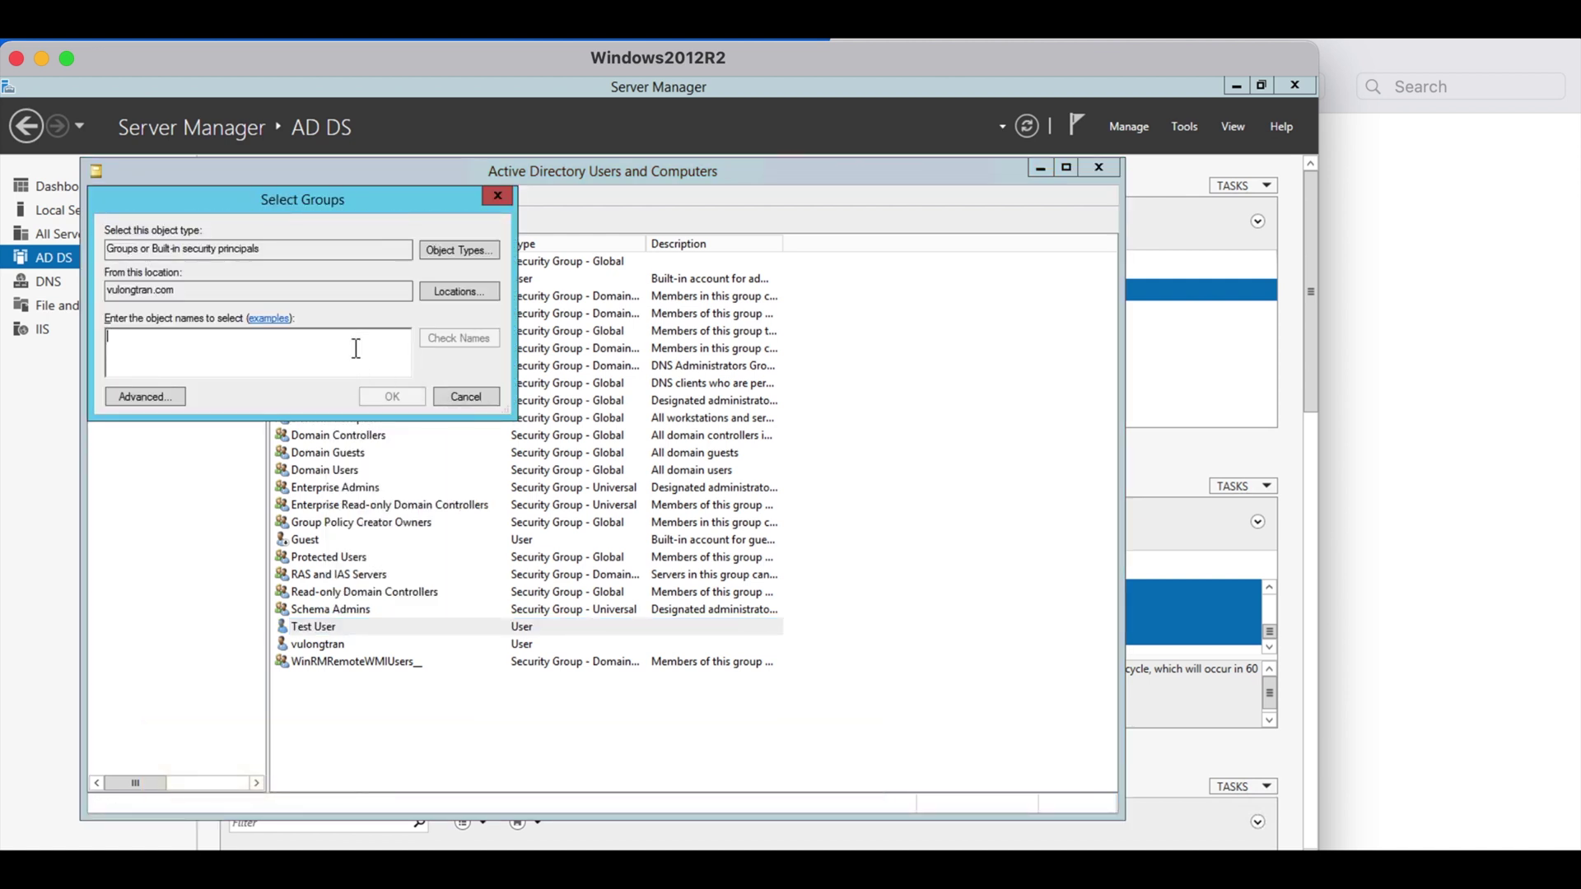
{"action": "type", "text": "ad"}
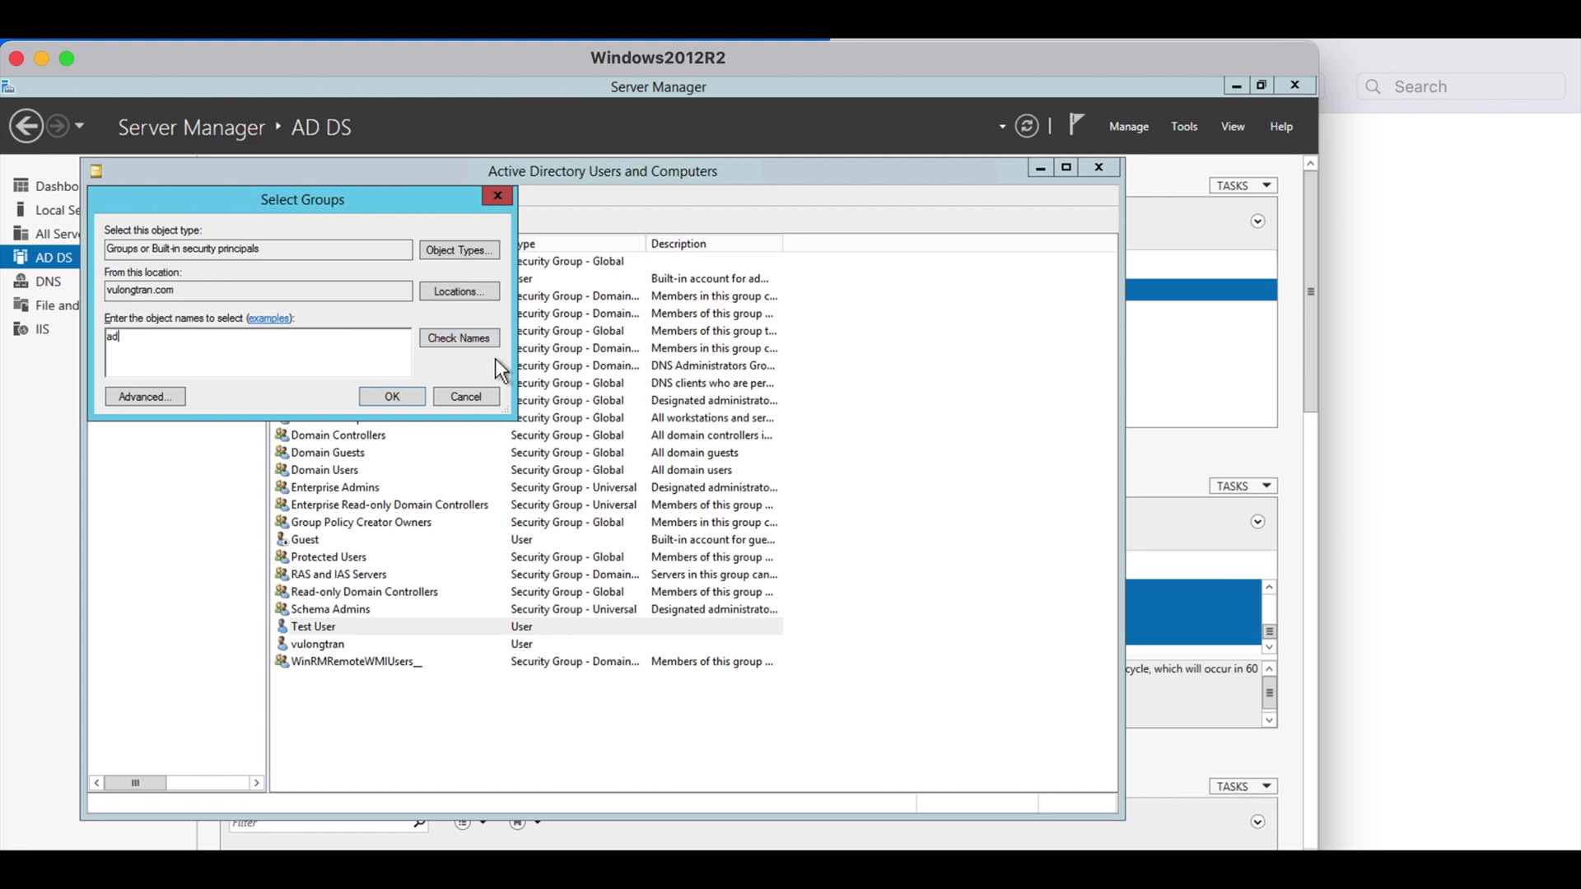
{"action": "left_click", "coordinate": [466, 339]}
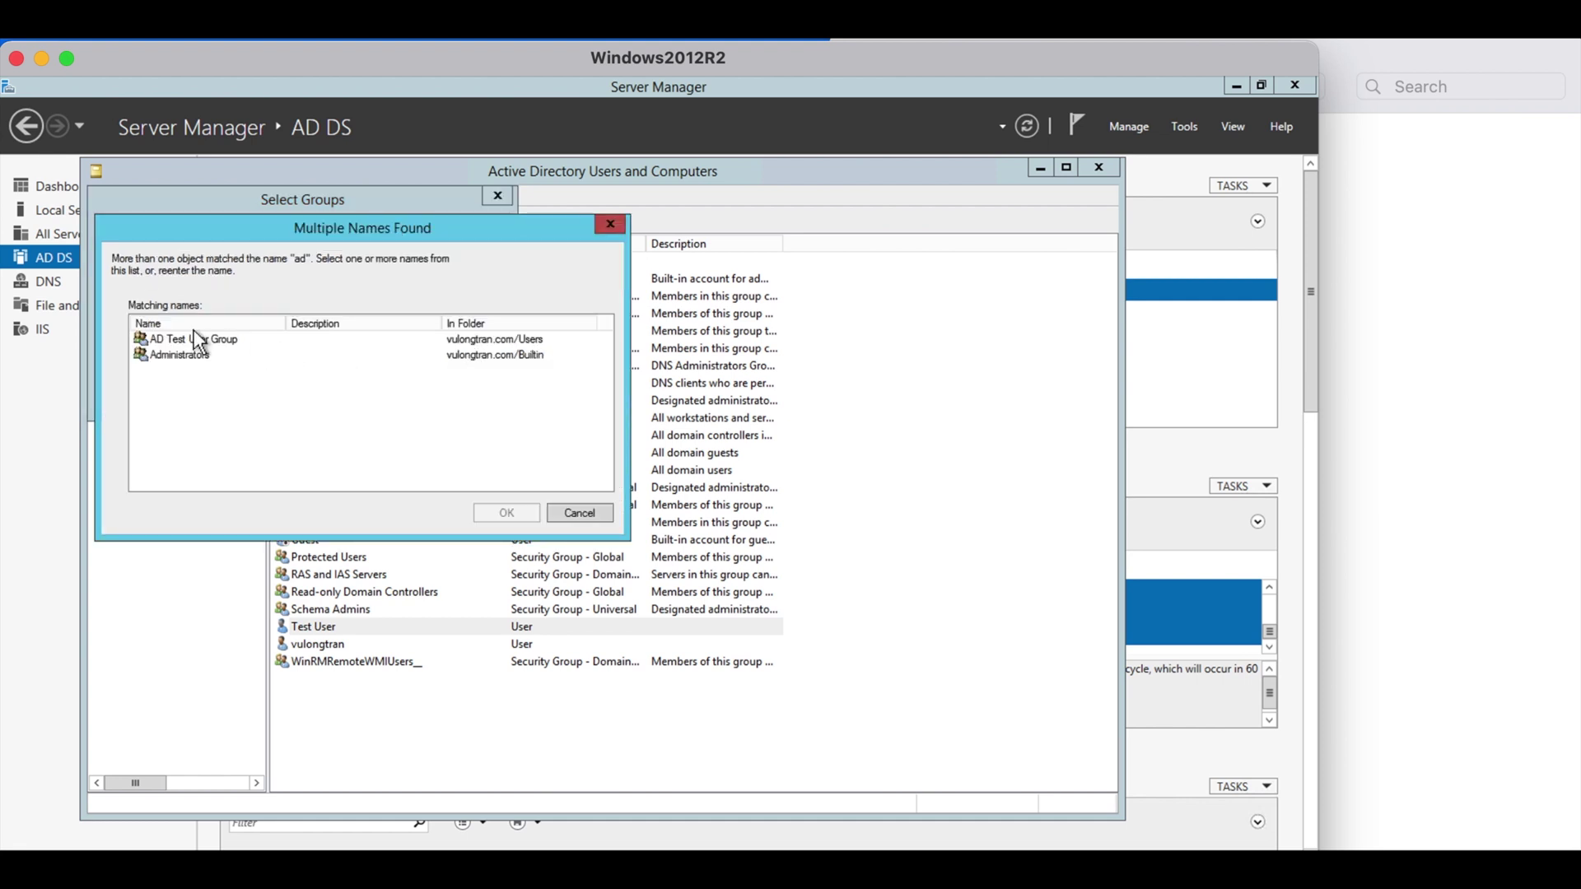
{"action": "double_click", "coordinate": [190, 339]}
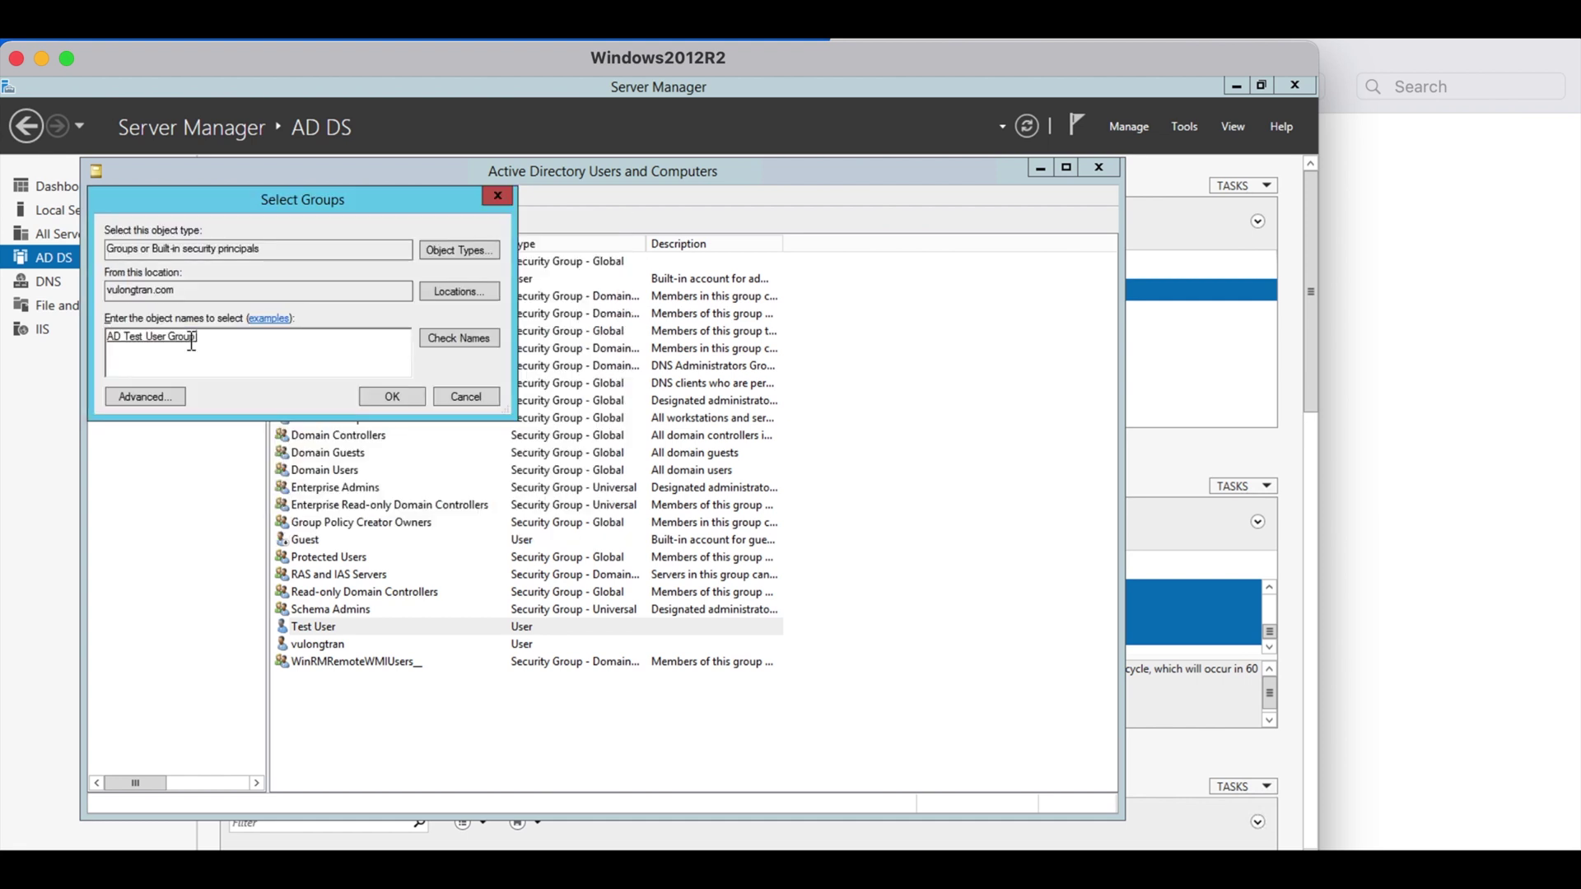
{"action": "left_click", "coordinate": [365, 397]}
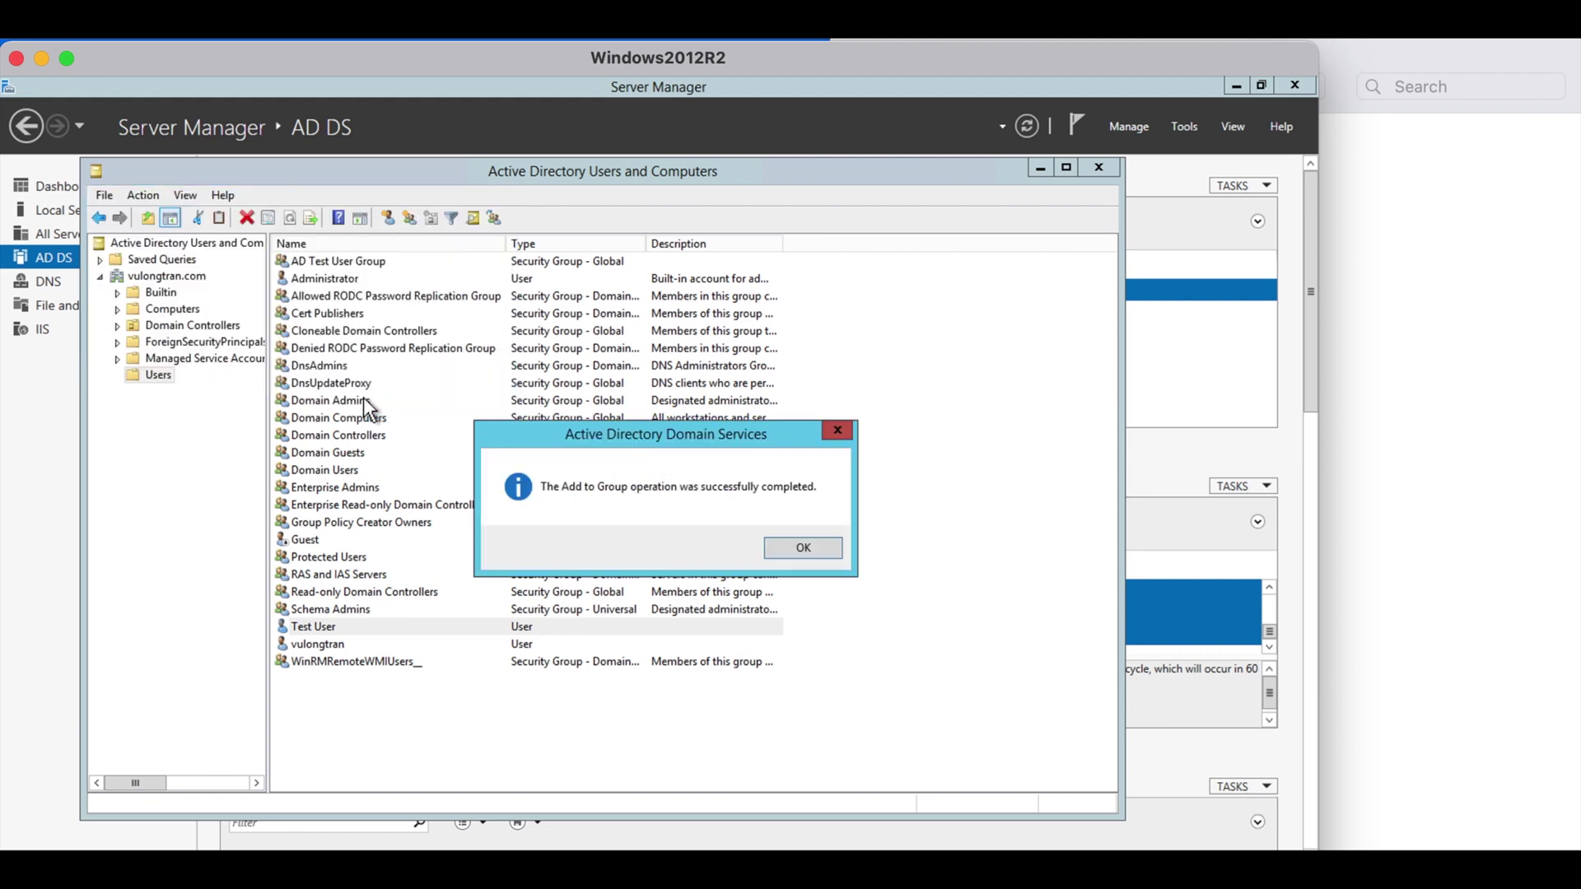
Dismiss the confirmation and load the Okta org sign-in page in Internet Explorer
{"action": "left_click", "coordinate": [830, 548]}
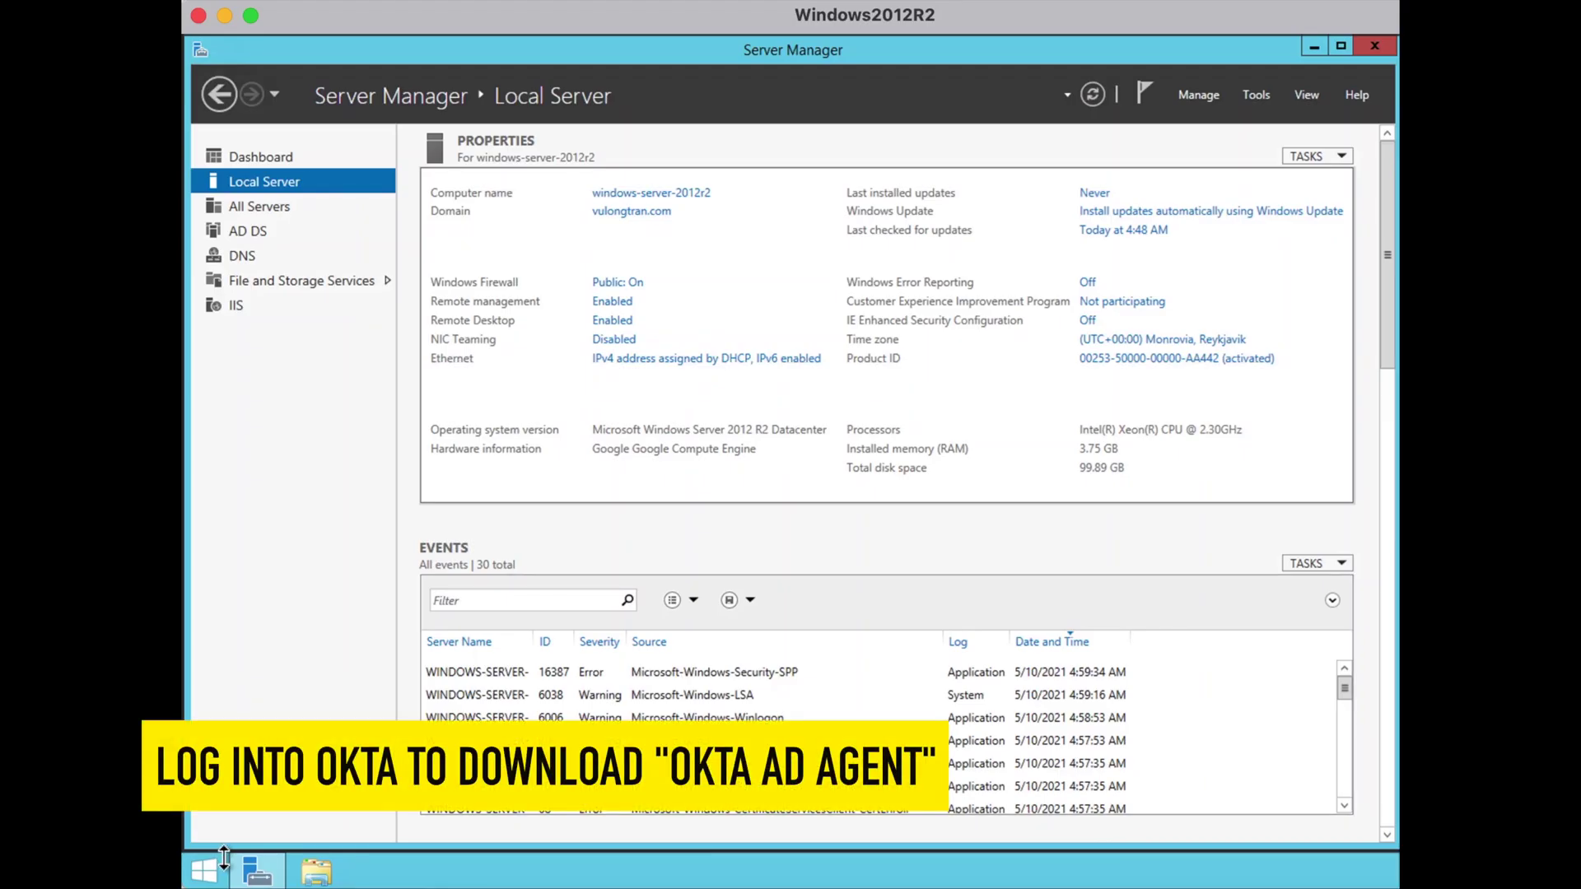
{"action": "left_click", "coordinate": [205, 871]}
{"action": "left_click", "coordinate": [358, 506]}
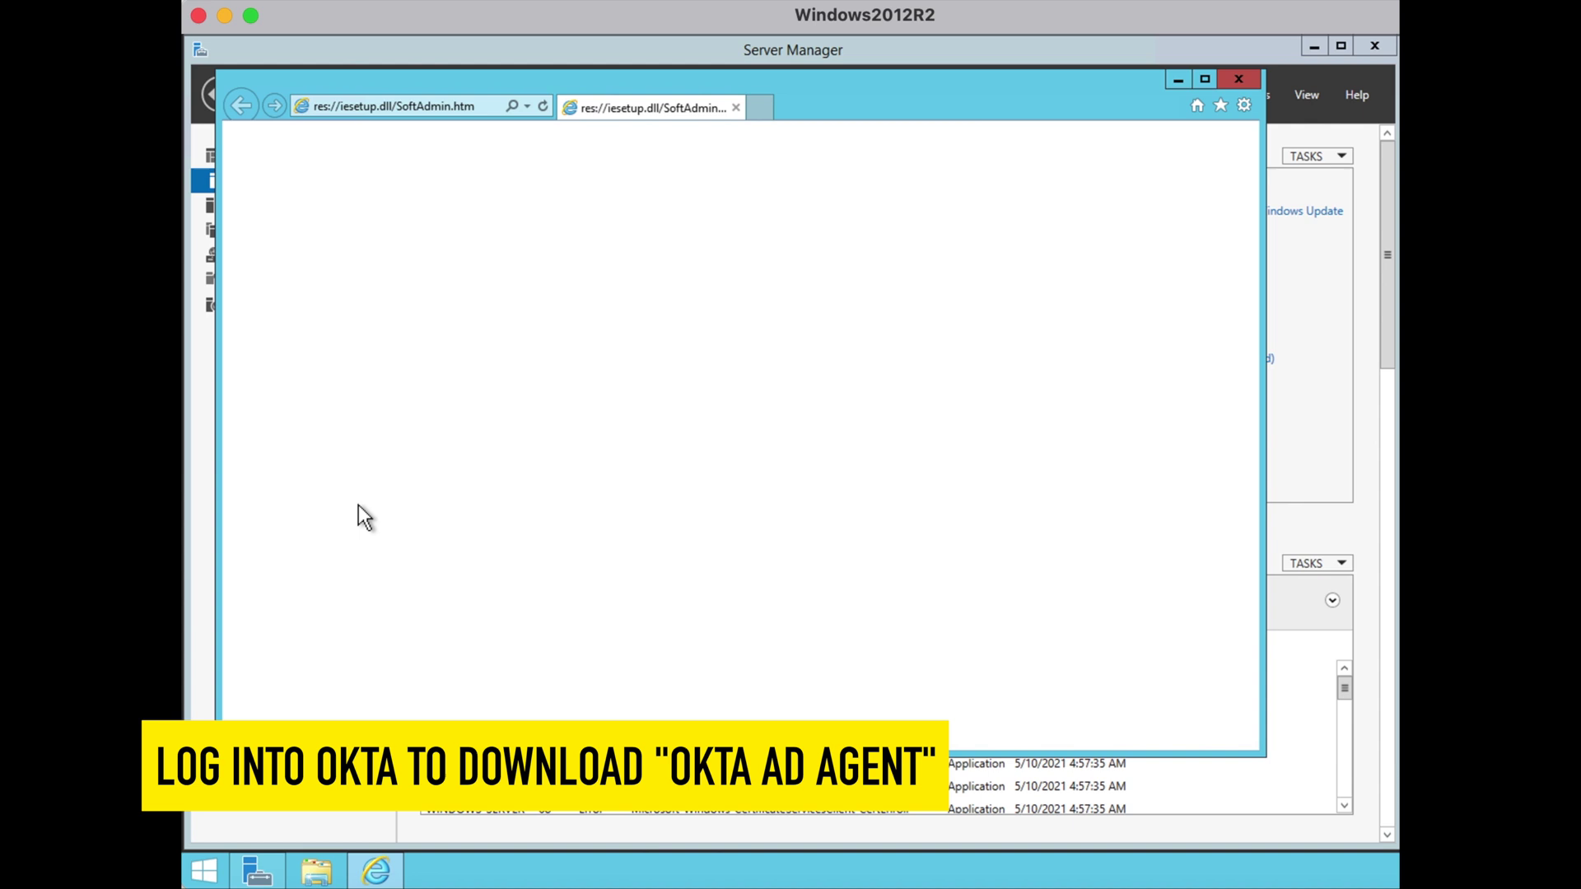
{"action": "left_click", "coordinate": [473, 112]}
{"action": "key", "text": "ctrl+v"}
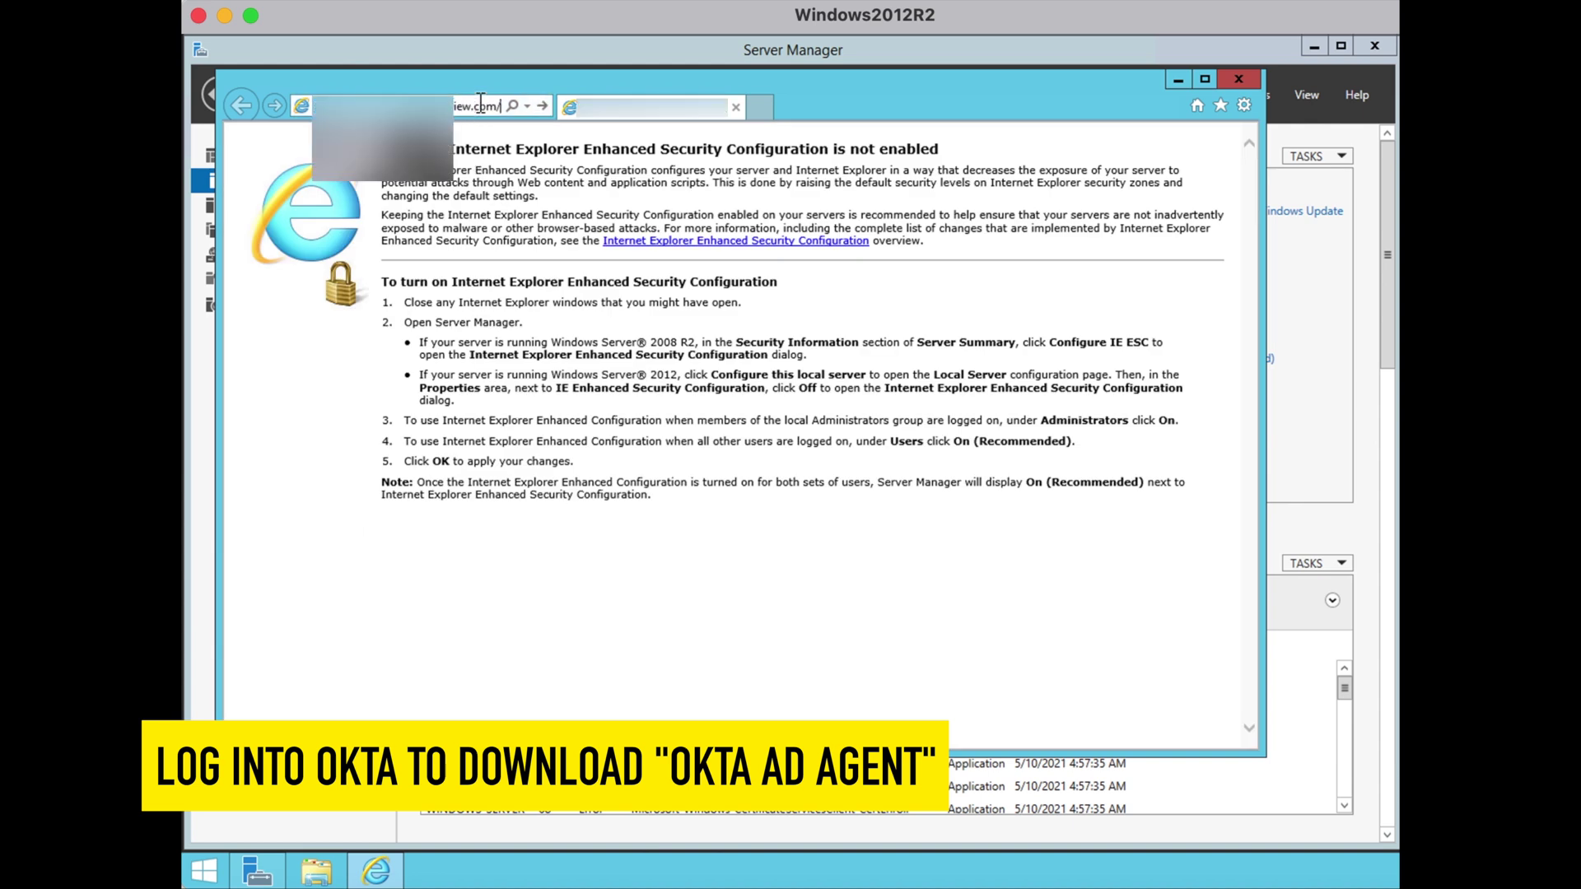
{"action": "key", "text": "Return"}
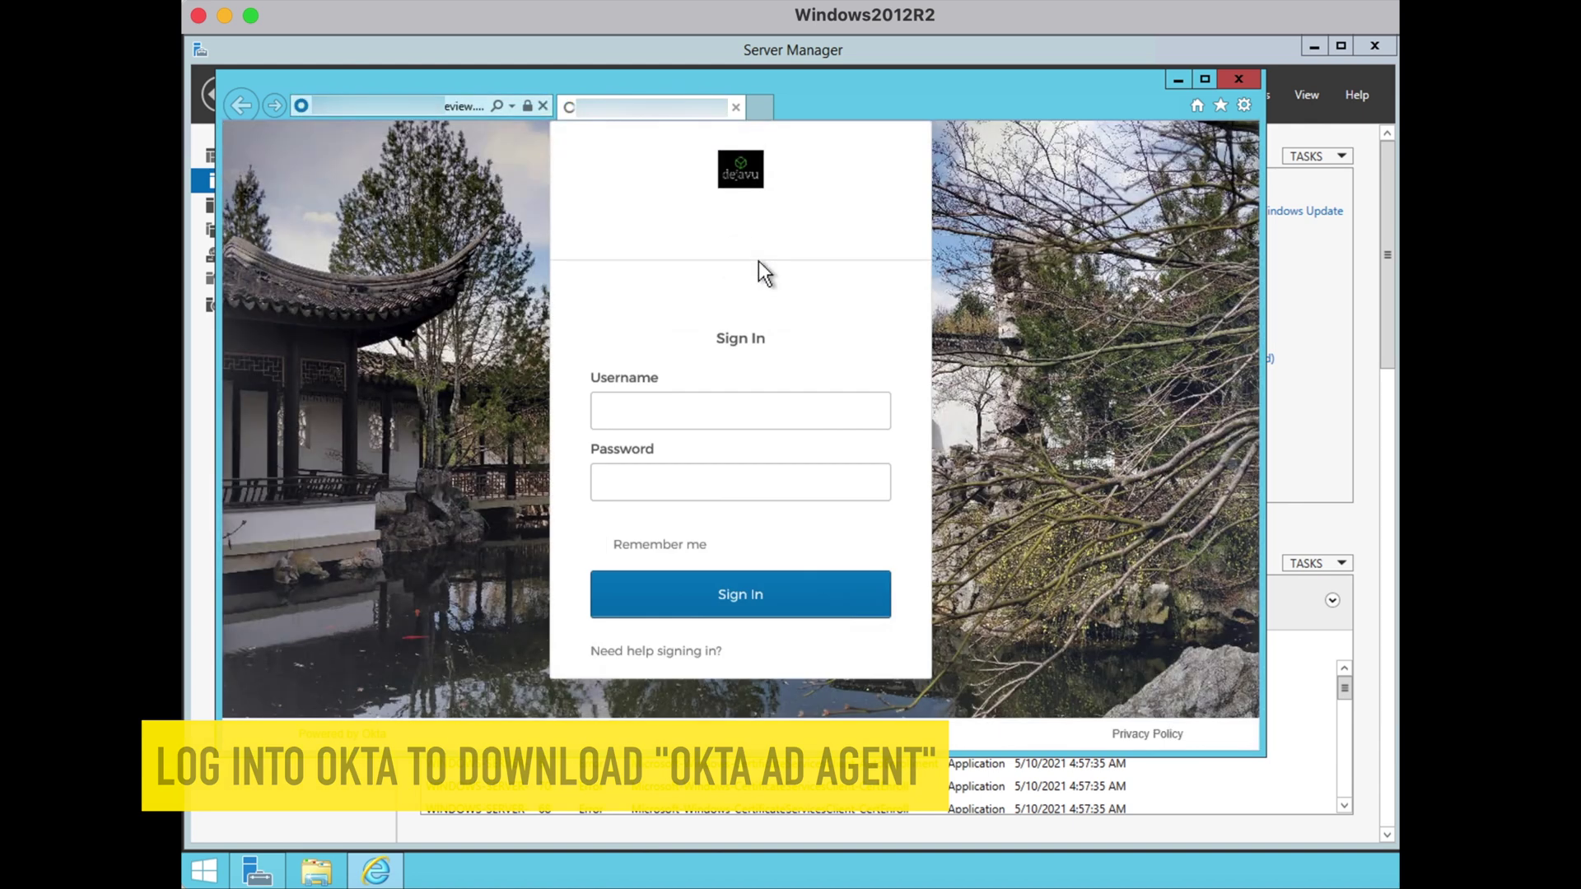
Sign in to Okta with the admin username and password
{"action": "left_click", "coordinate": [739, 411]}
{"action": "key", "text": "ctrl+v"}
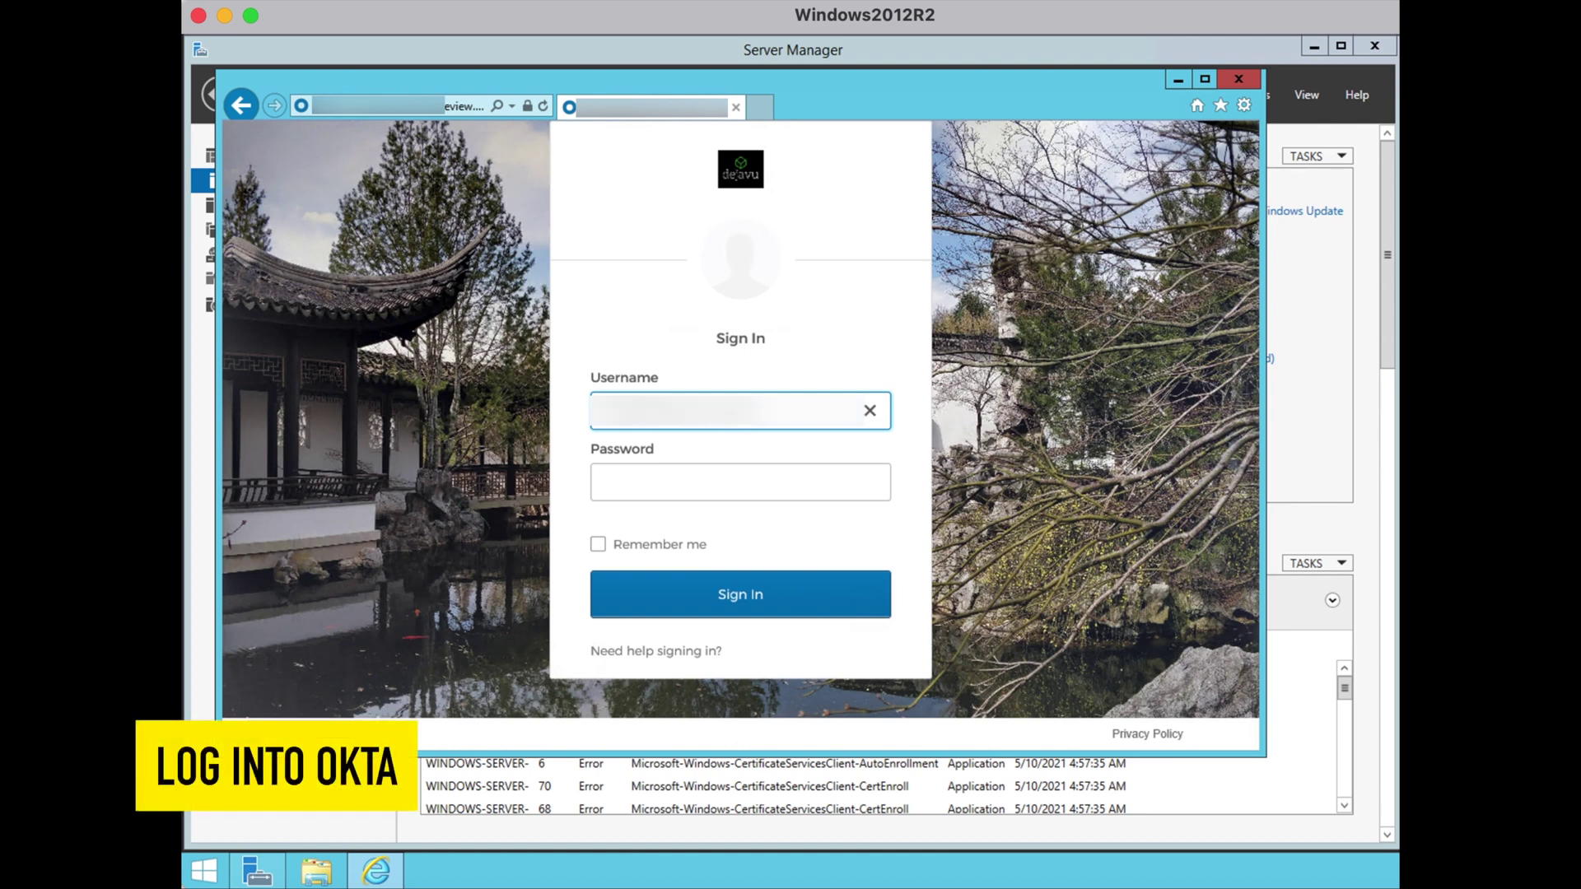
{"action": "key", "text": "Tab"}
{"action": "type", "text": "•••••••••••"}
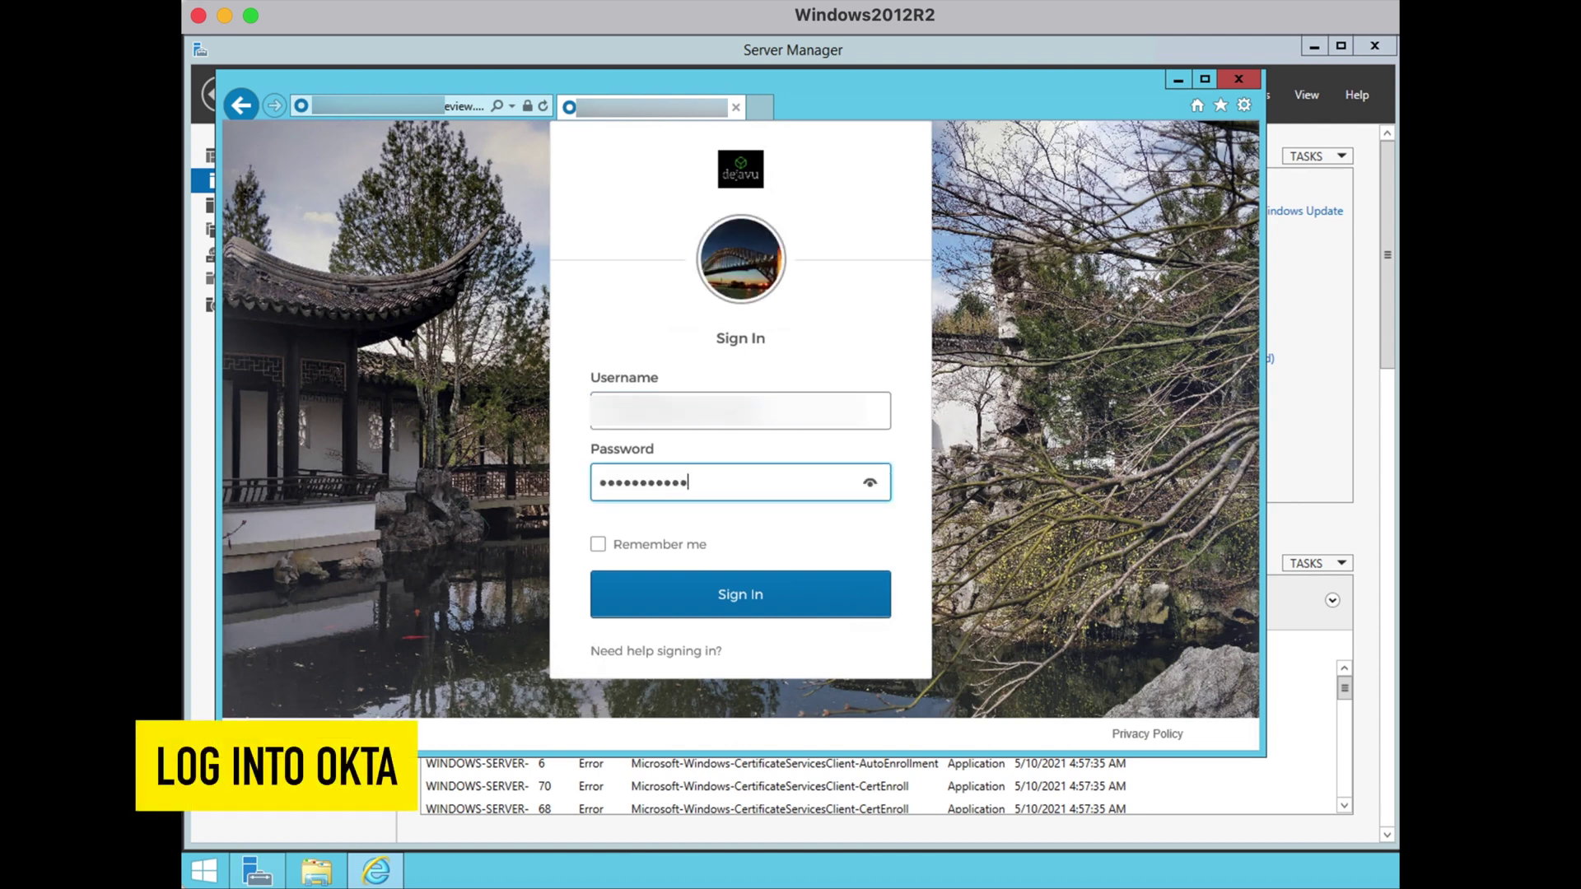
{"action": "type", "text": "•"}
{"action": "key", "text": "Return"}
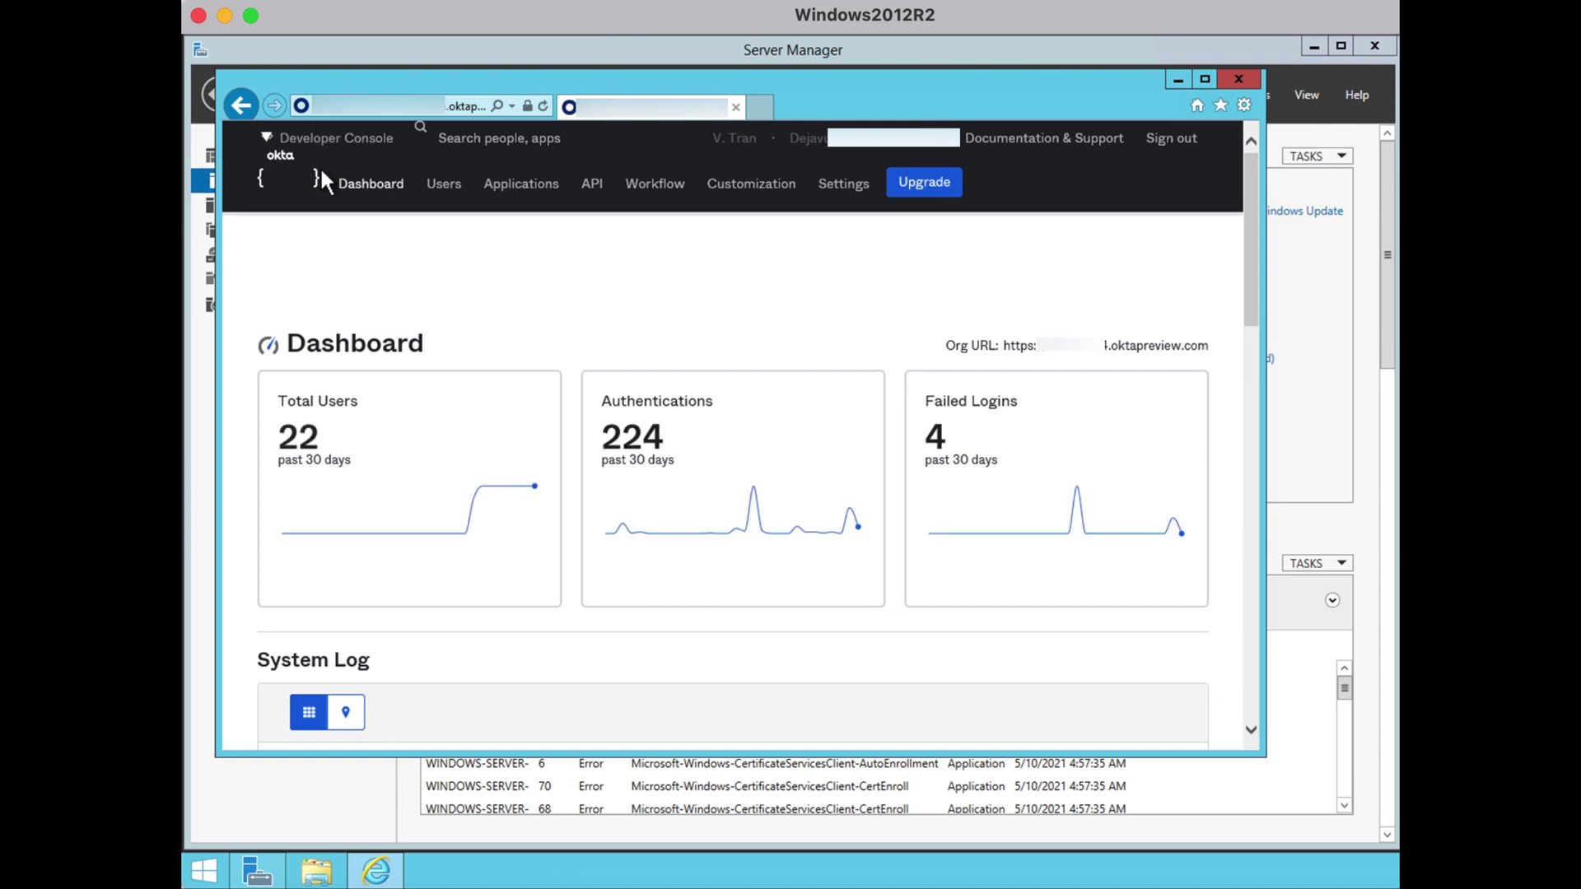
Switch to the Classic UI and go to Directory > Directory Integrations
{"action": "left_click", "coordinate": [331, 145]}
{"action": "left_click", "coordinate": [332, 168]}
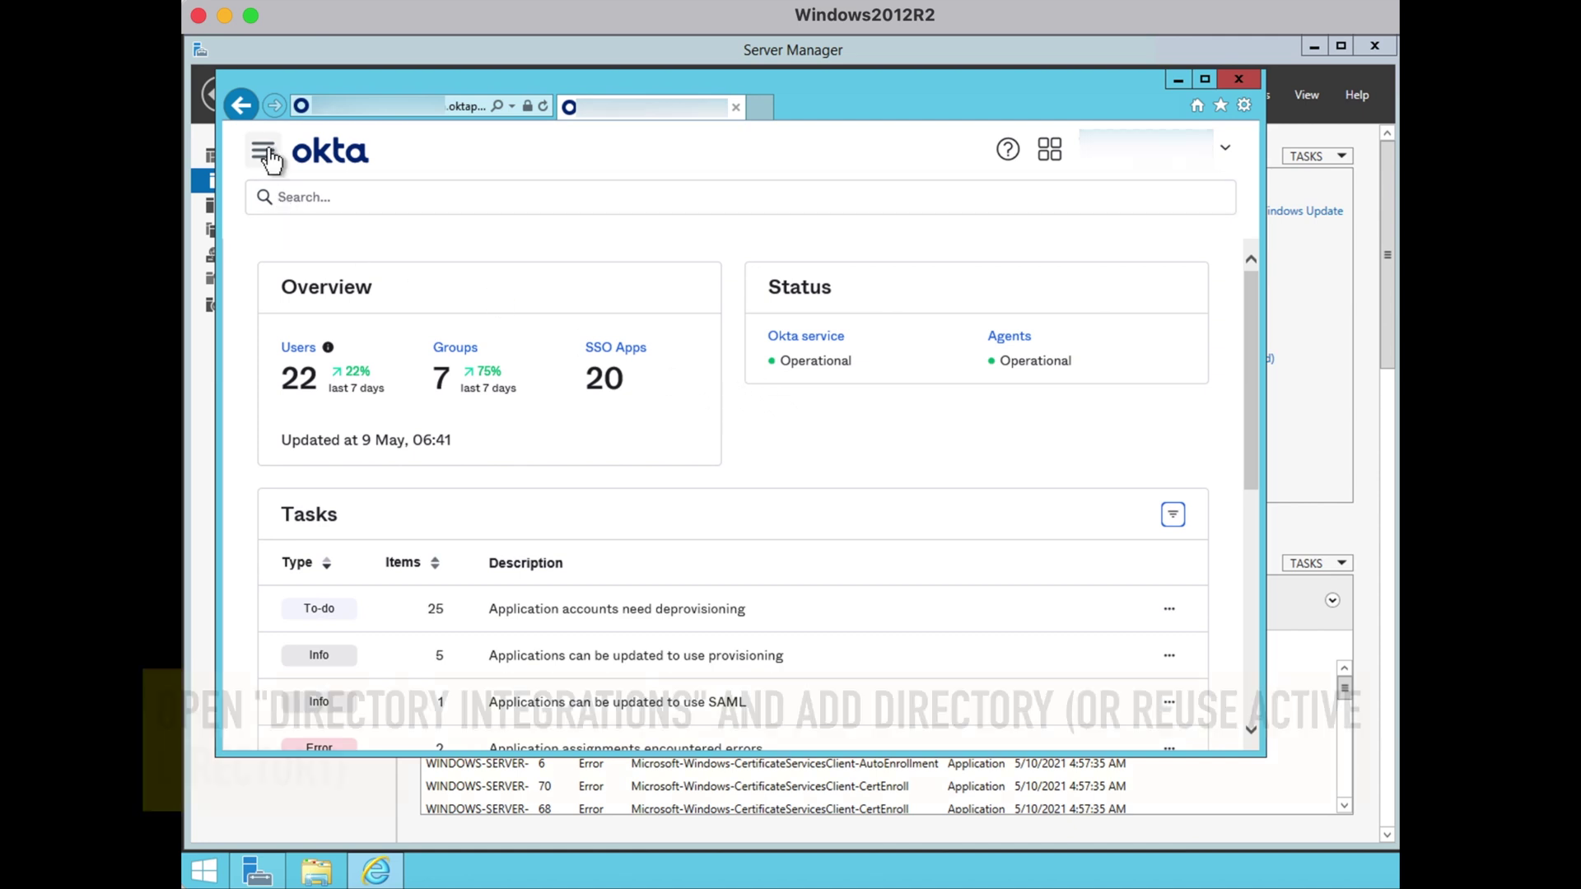
{"action": "left_click", "coordinate": [268, 150]}
{"action": "left_click", "coordinate": [441, 442]}
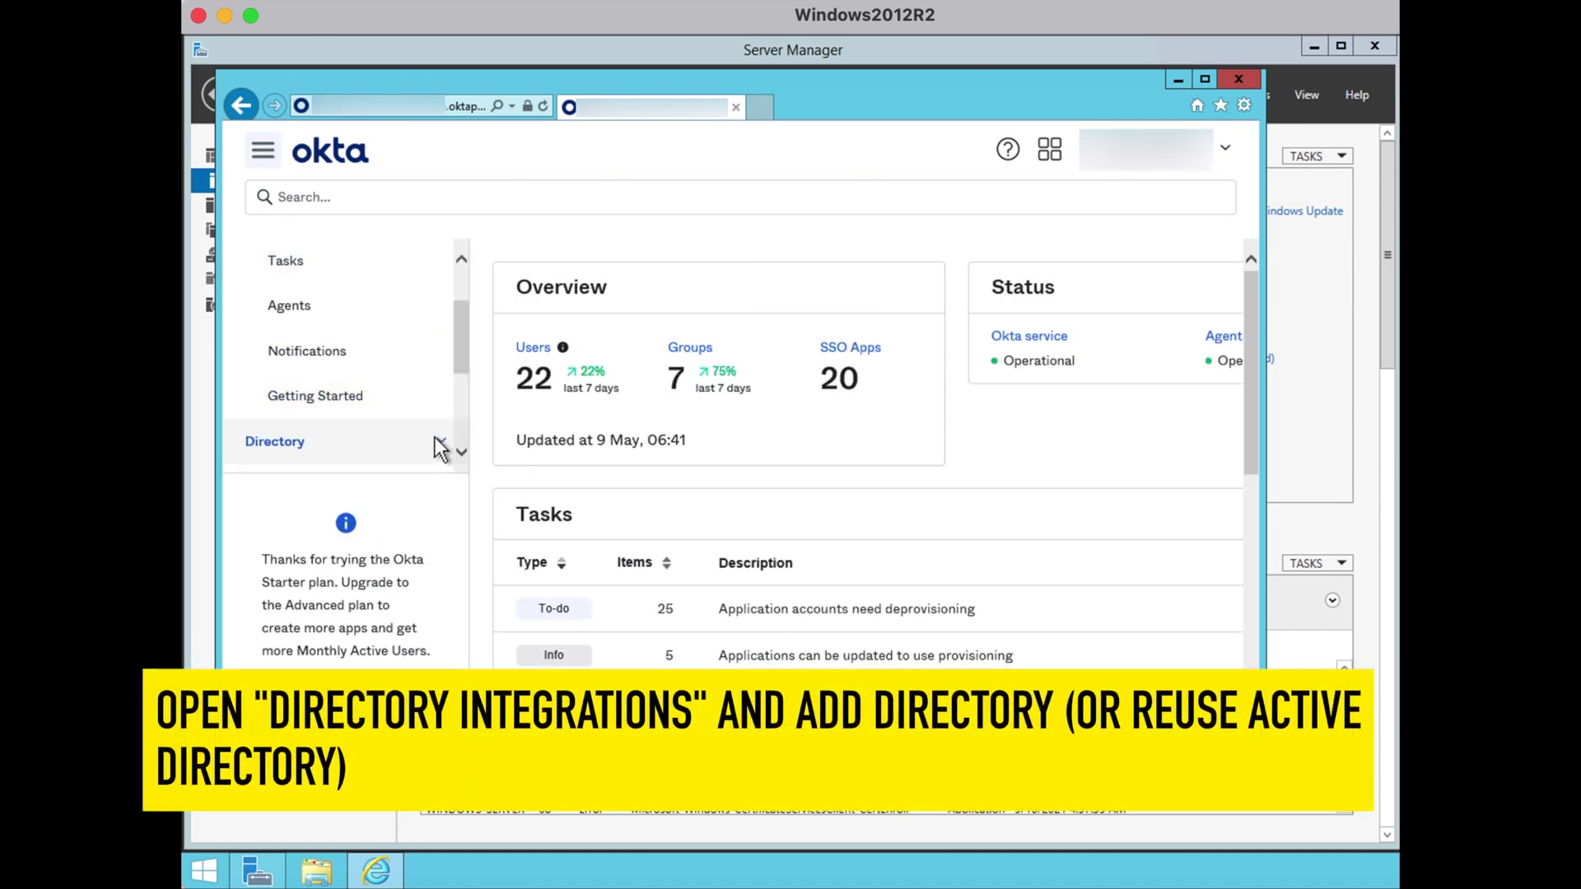
{"action": "scroll", "coordinate": [459, 451], "scroll_direction": "down", "scroll_amount": 5}
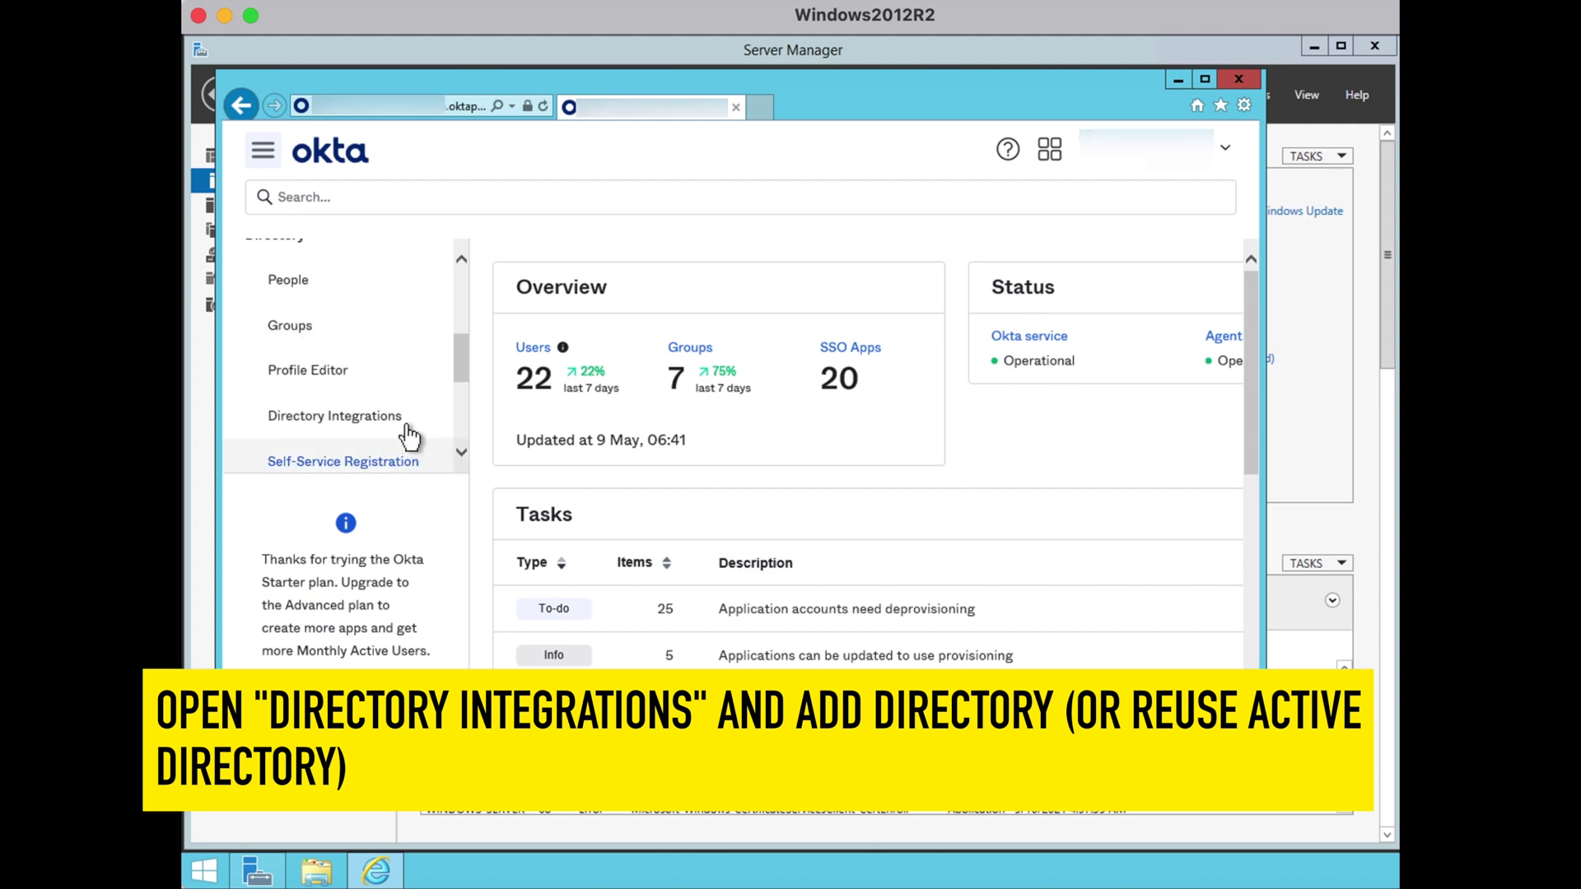
{"action": "left_click", "coordinate": [408, 427]}
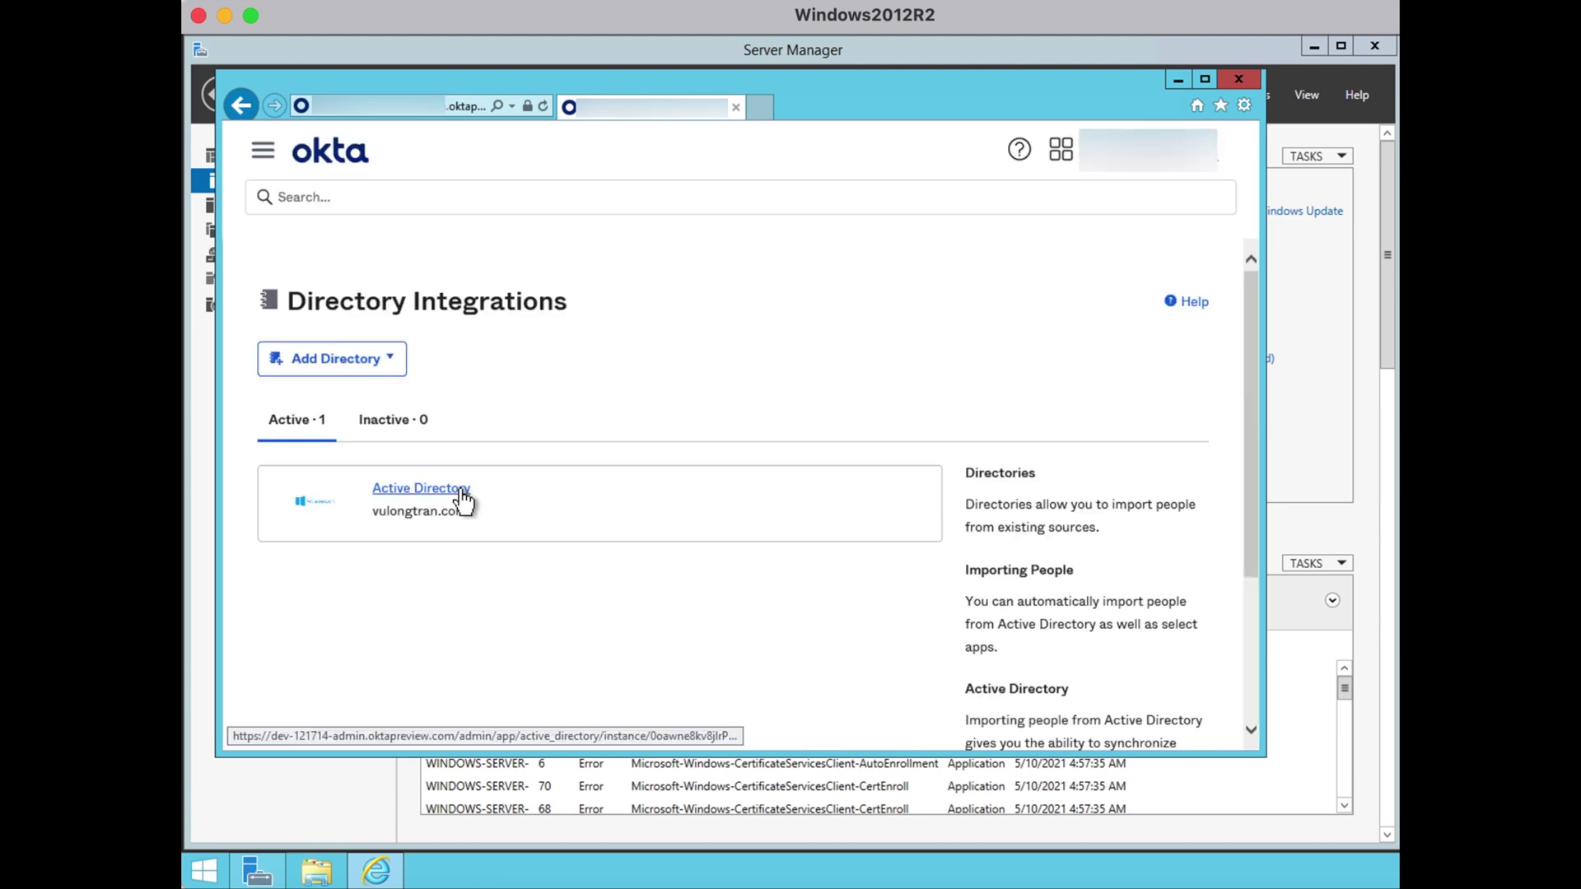
Add an agent to the Active Directory integration and launch Set Up Active Directory
{"action": "left_click", "coordinate": [467, 490]}
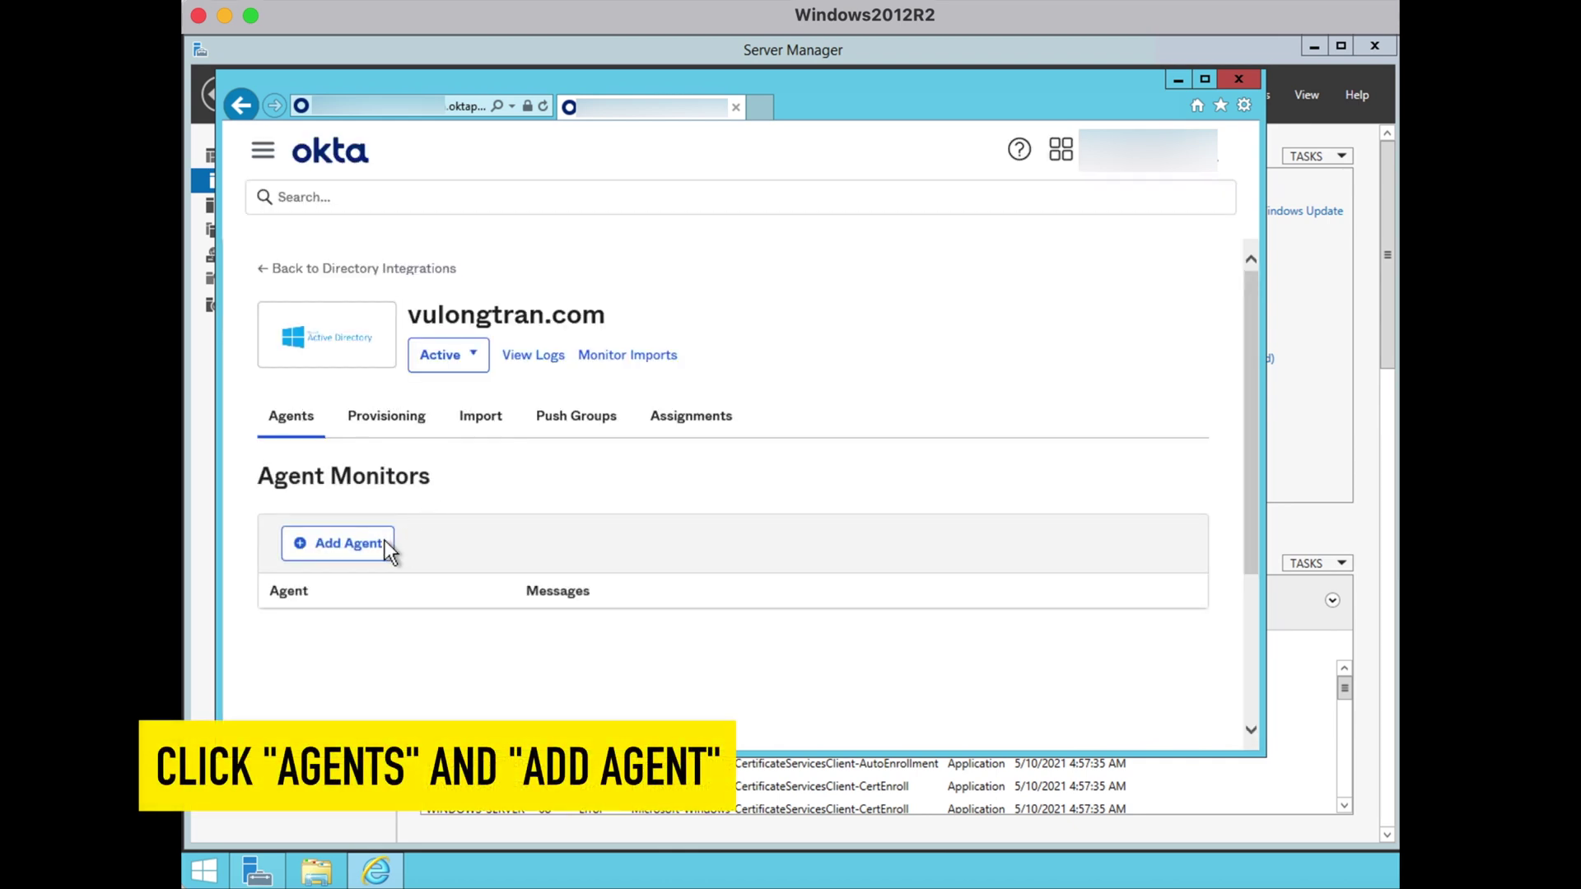
{"action": "left_click", "coordinate": [387, 545]}
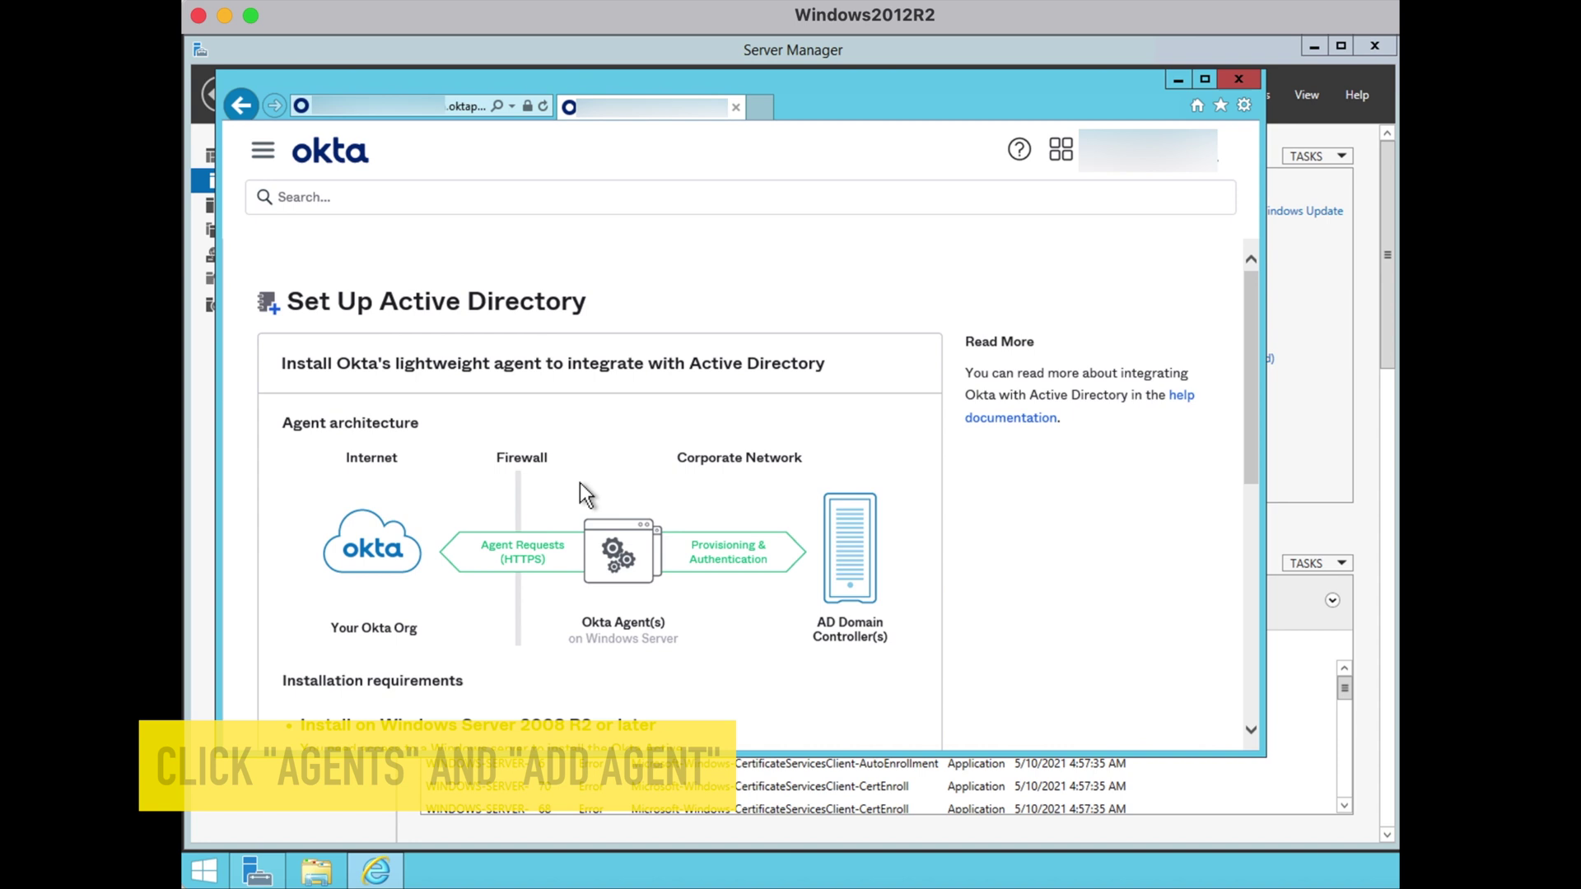
{"action": "scroll", "coordinate": [721, 513], "scroll_direction": "down", "scroll_amount": 10}
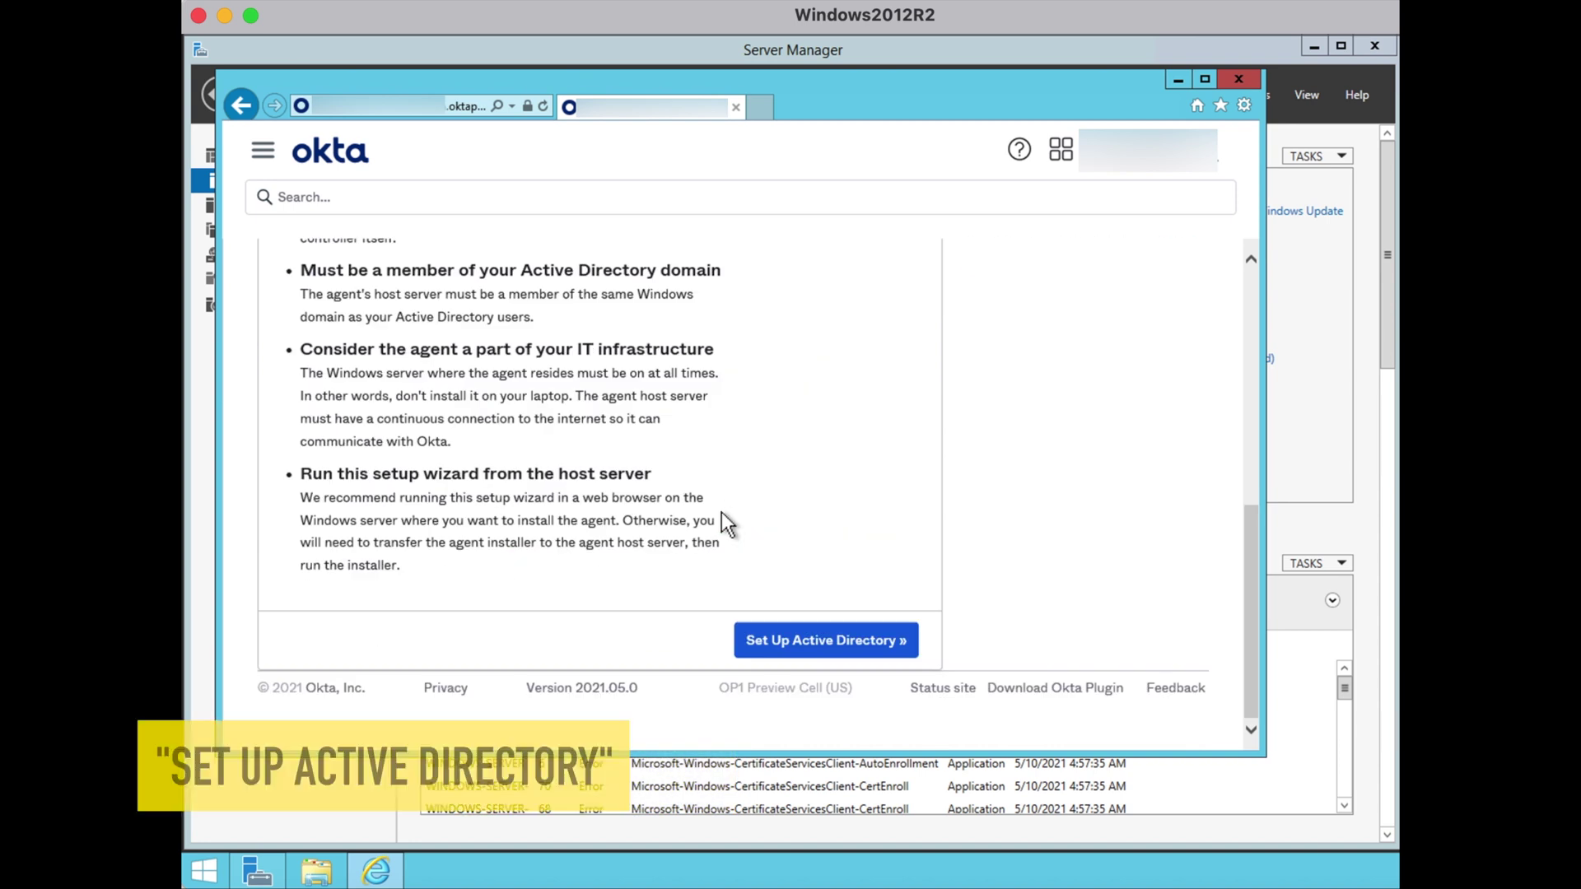
{"action": "left_click", "coordinate": [827, 641]}
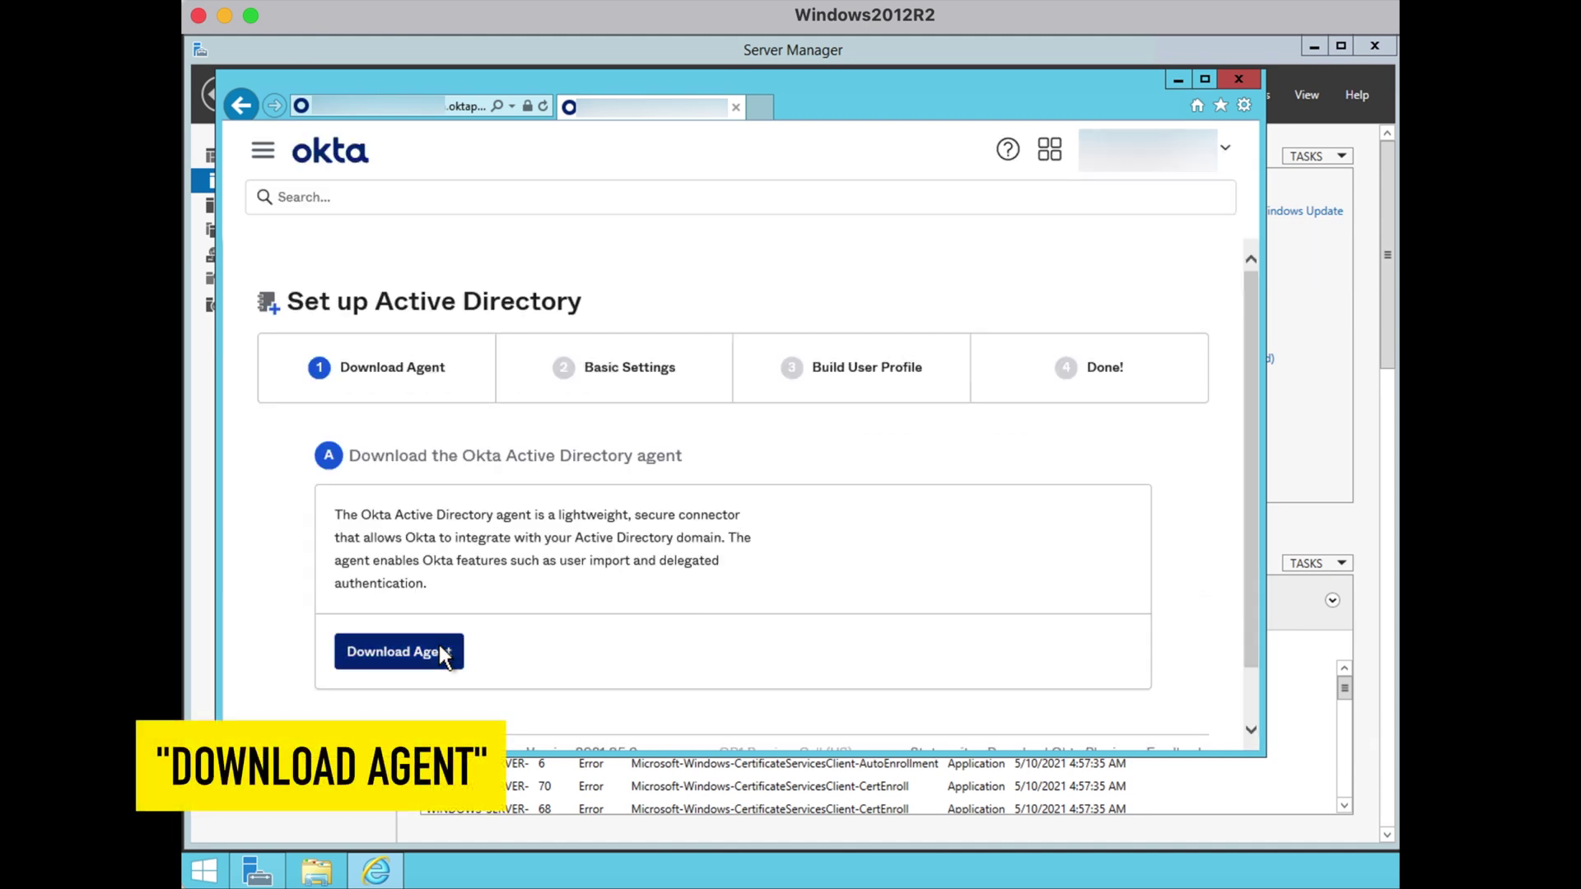
Download and run the Okta AD Agent installer, keeping the default folder and domain
{"action": "left_click", "coordinate": [443, 654]}
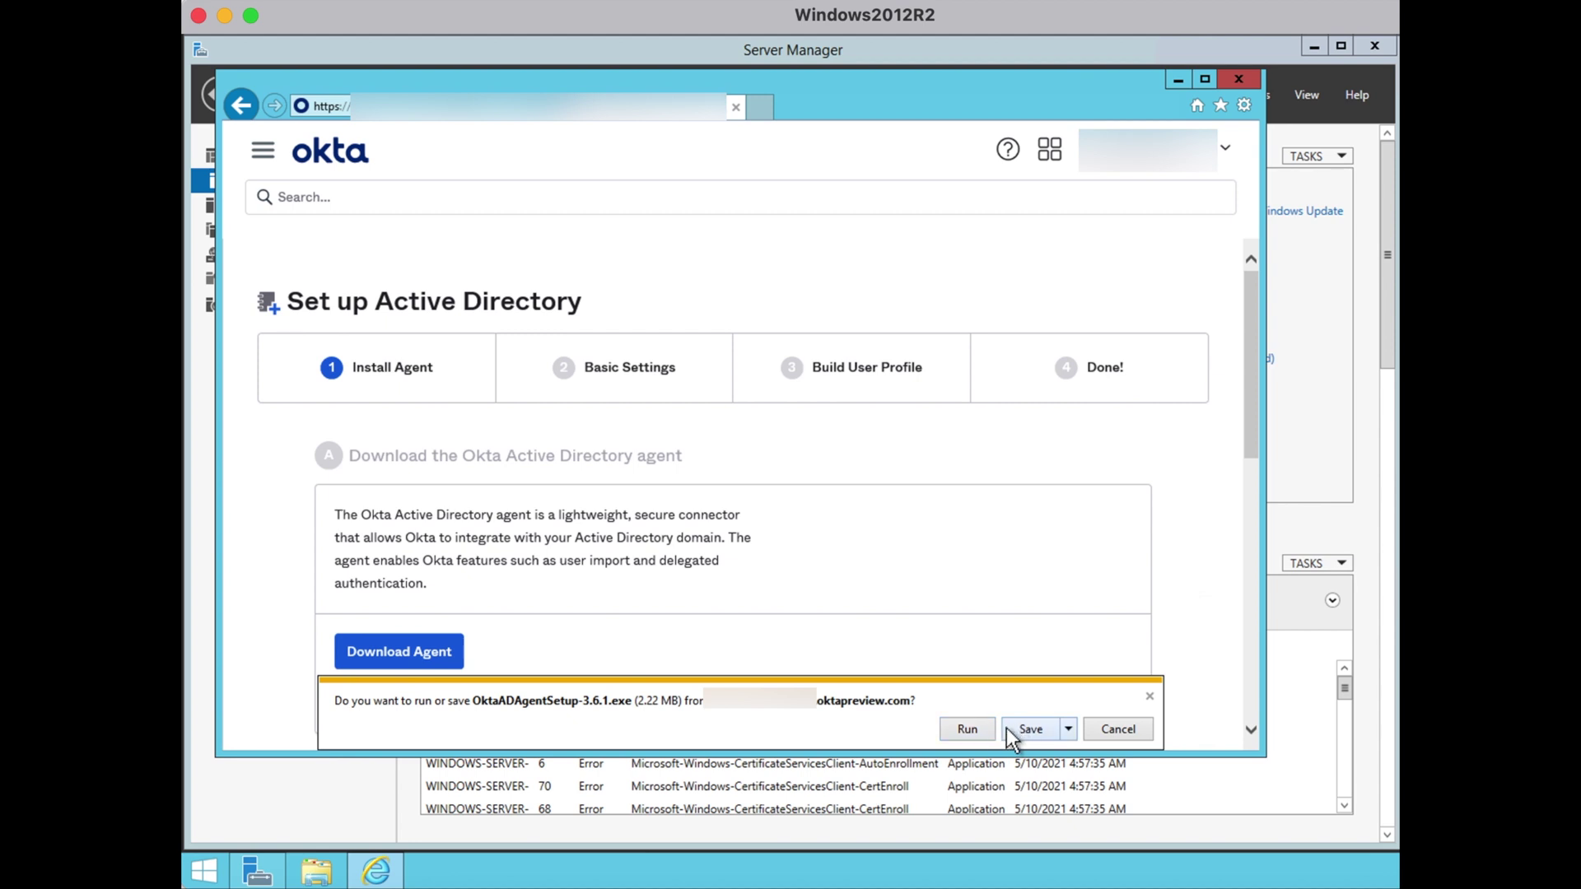
{"action": "left_click", "coordinate": [968, 729]}
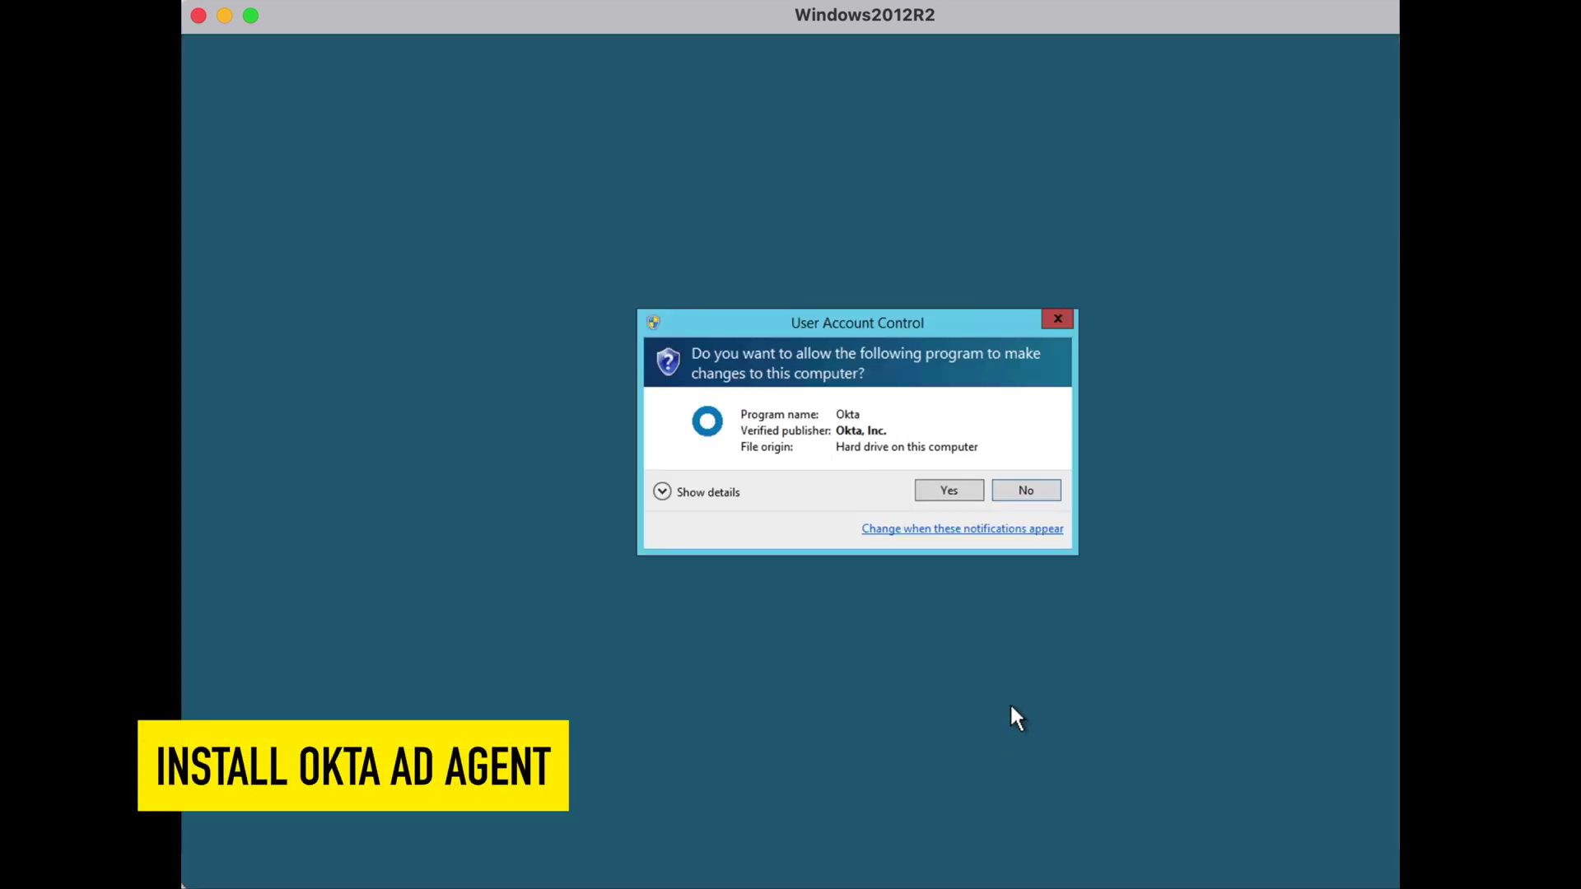
{"action": "left_click", "coordinate": [947, 491]}
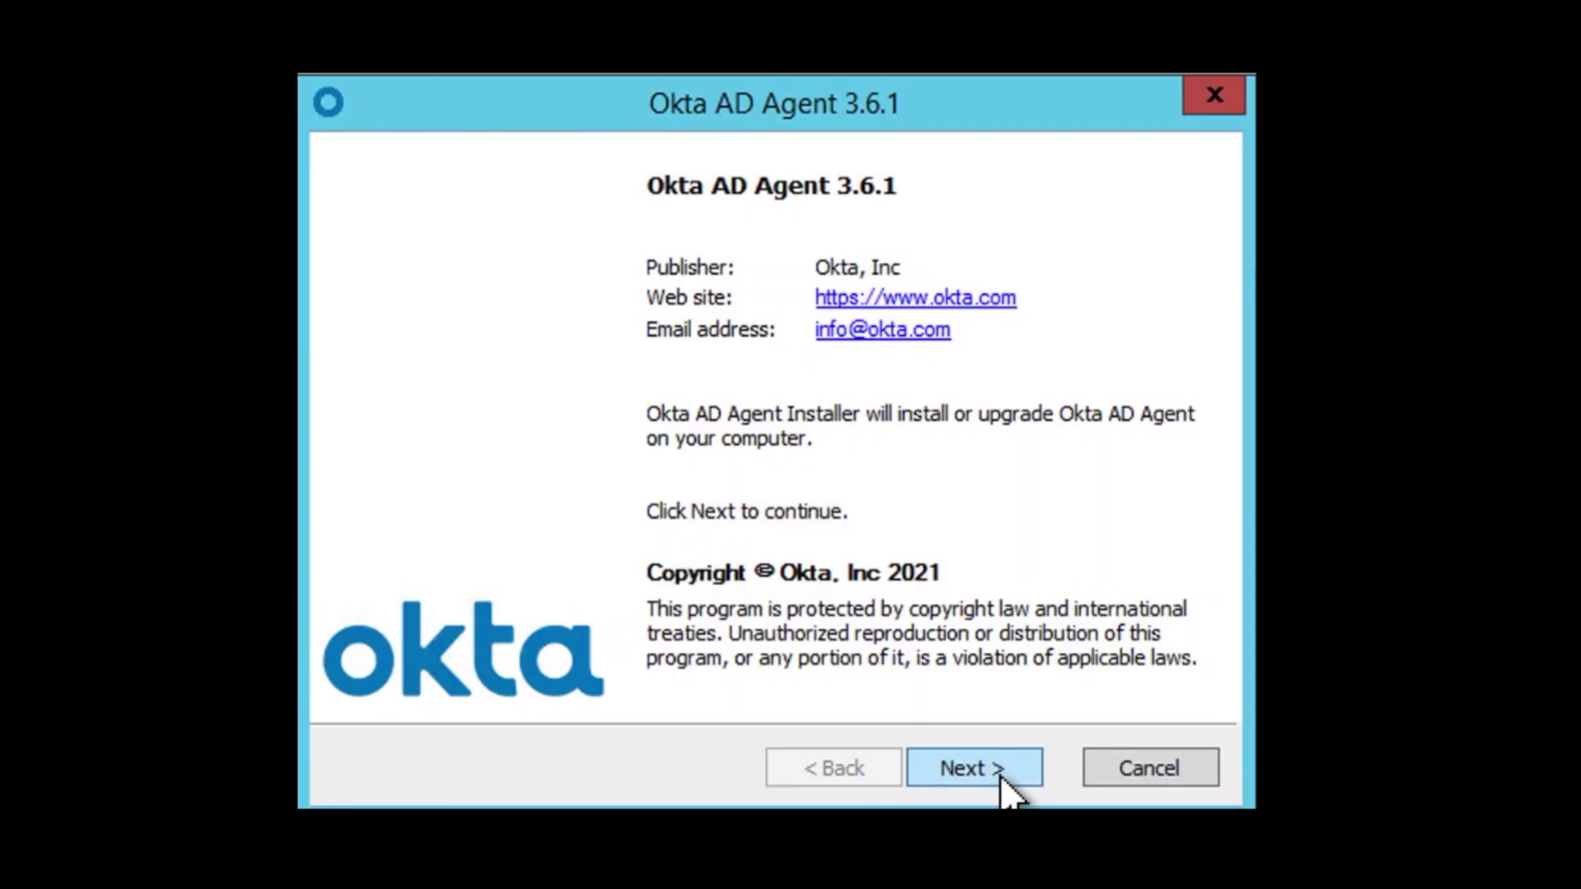
{"action": "left_click", "coordinate": [979, 633]}
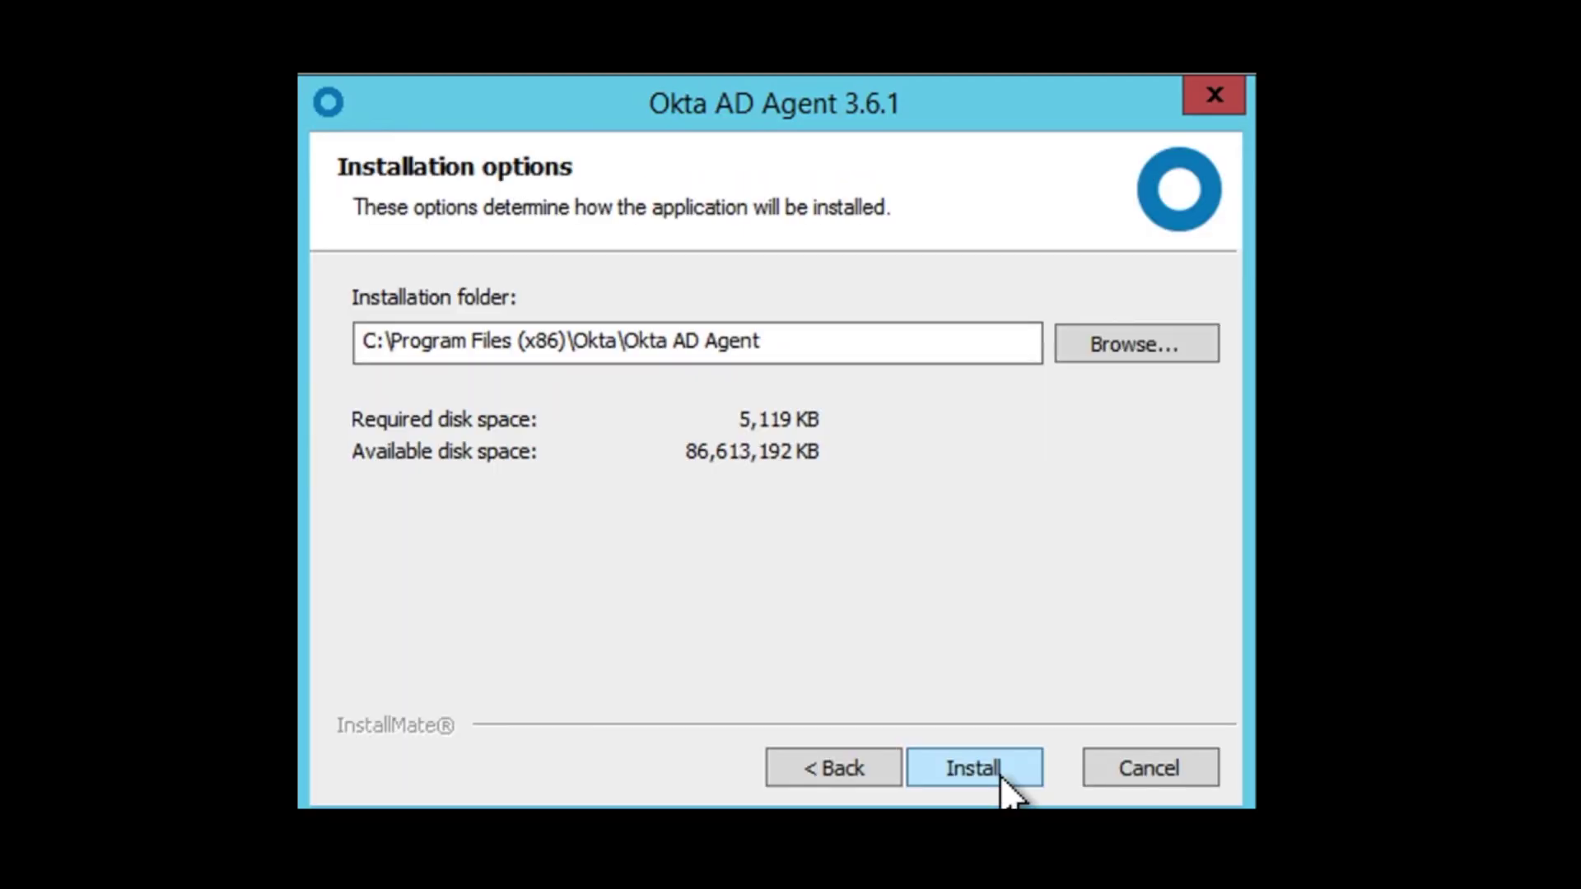
{"action": "left_click", "coordinate": [972, 768]}
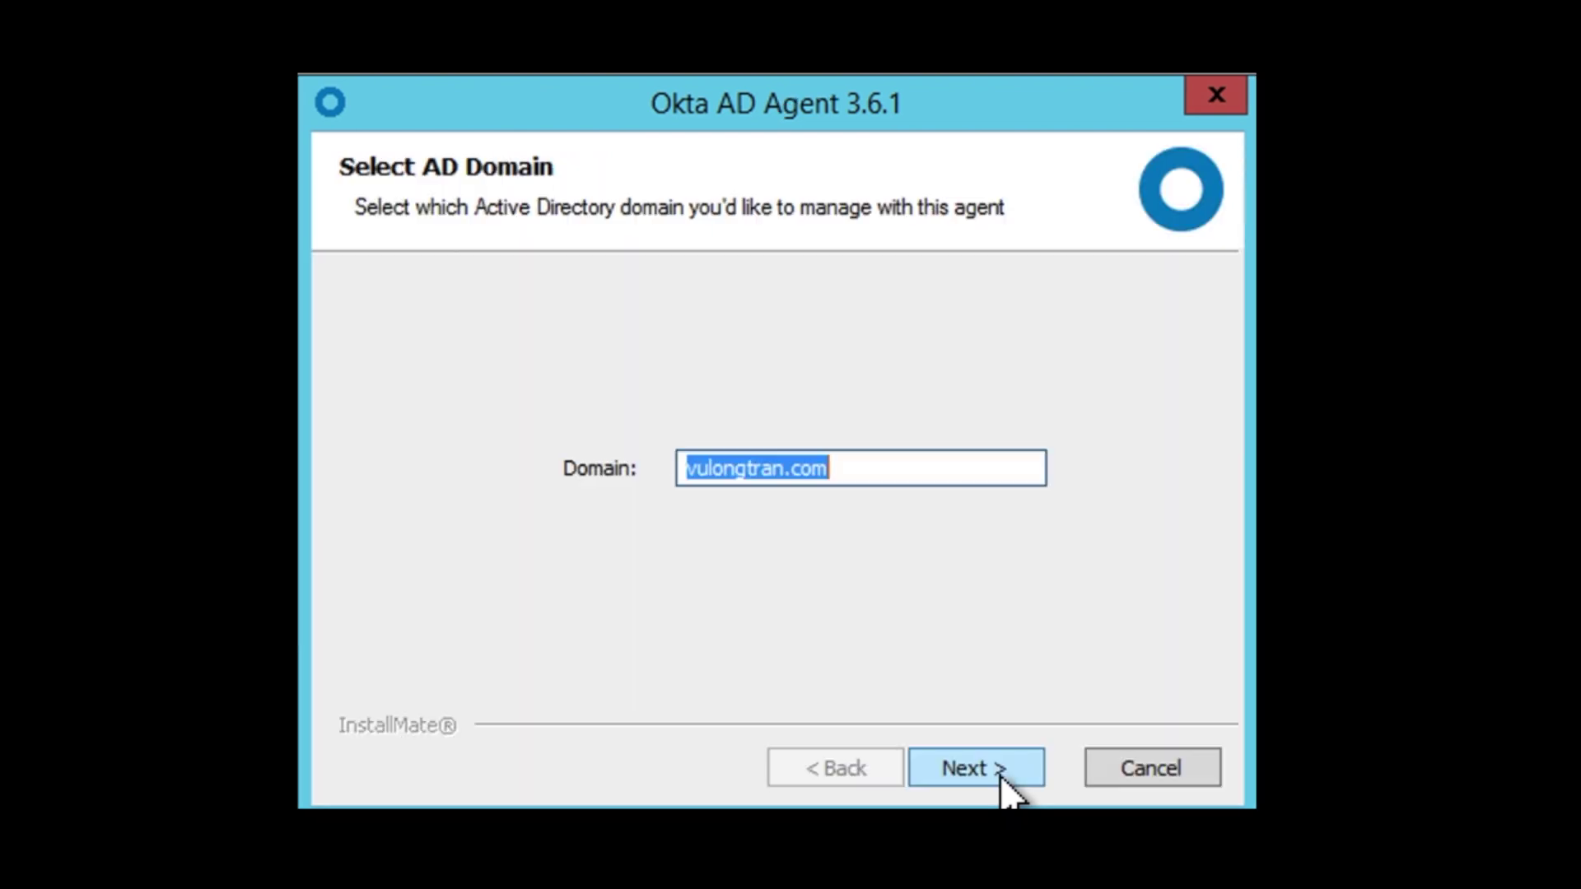
{"action": "left_click", "coordinate": [1000, 774]}
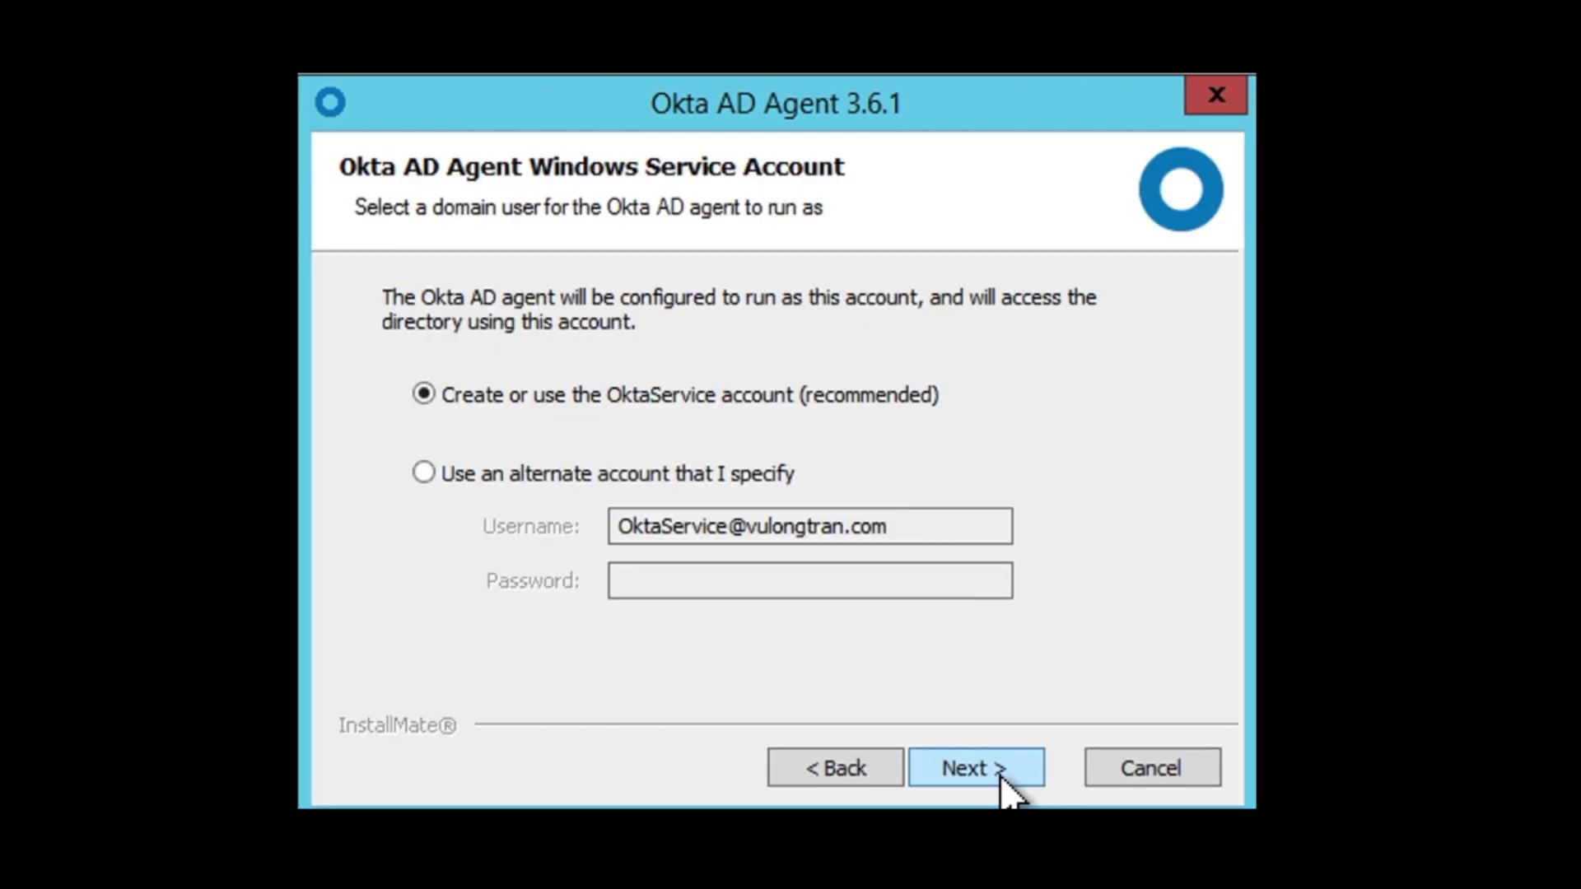
Use the recommended OktaService account and set its password
{"action": "left_click", "coordinate": [1000, 774]}
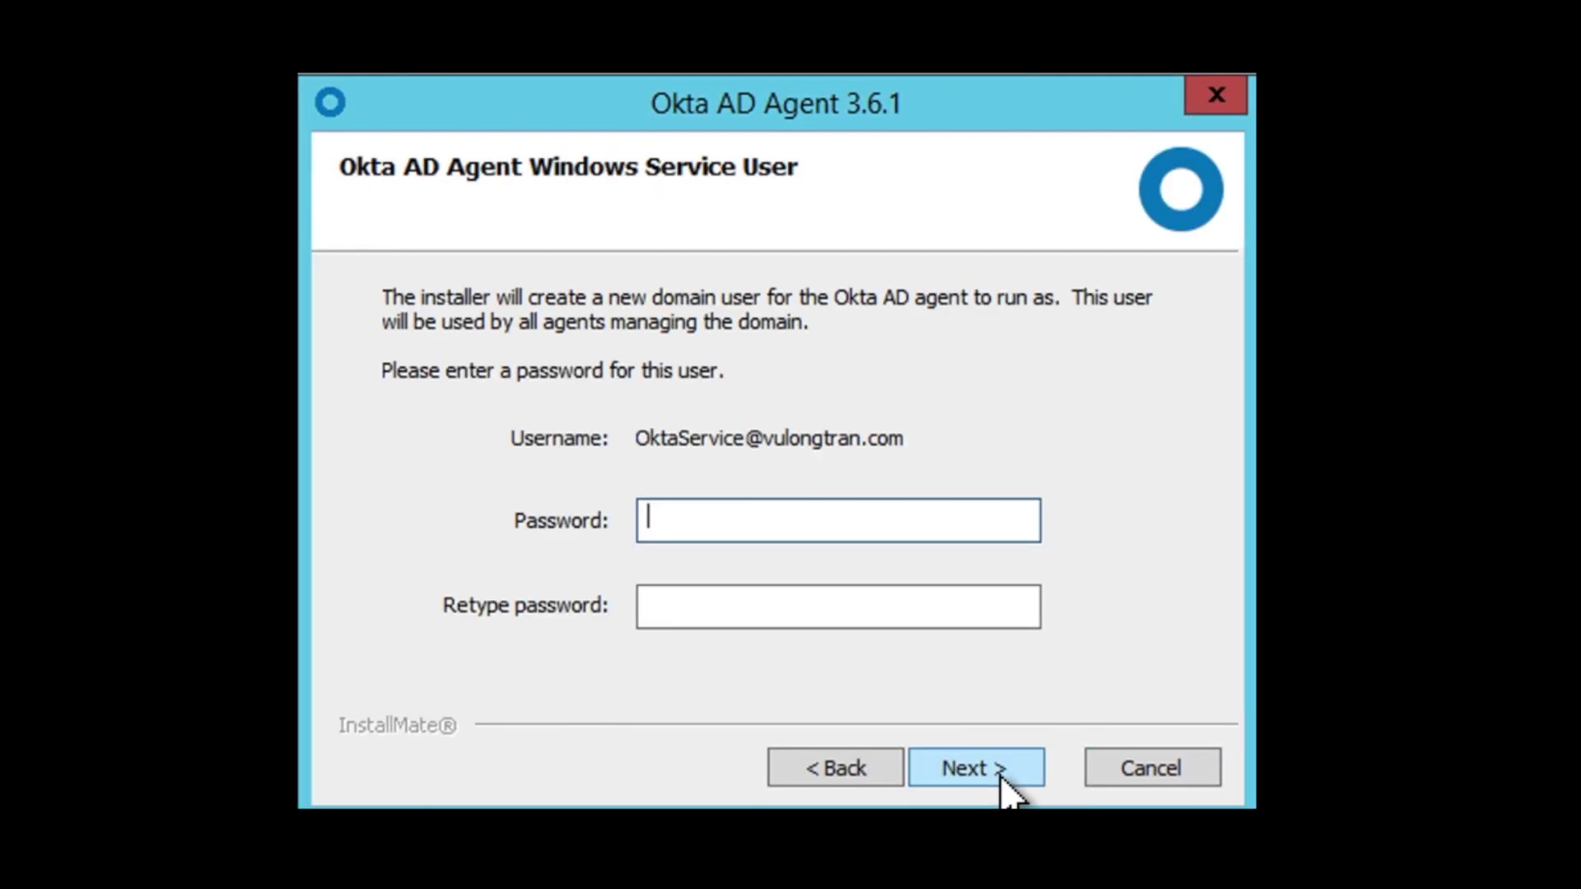
{"action": "type", "text": "•••••••••••••"}
{"action": "key", "text": "Tab"}
{"action": "type", "text": "••••••••••••"}
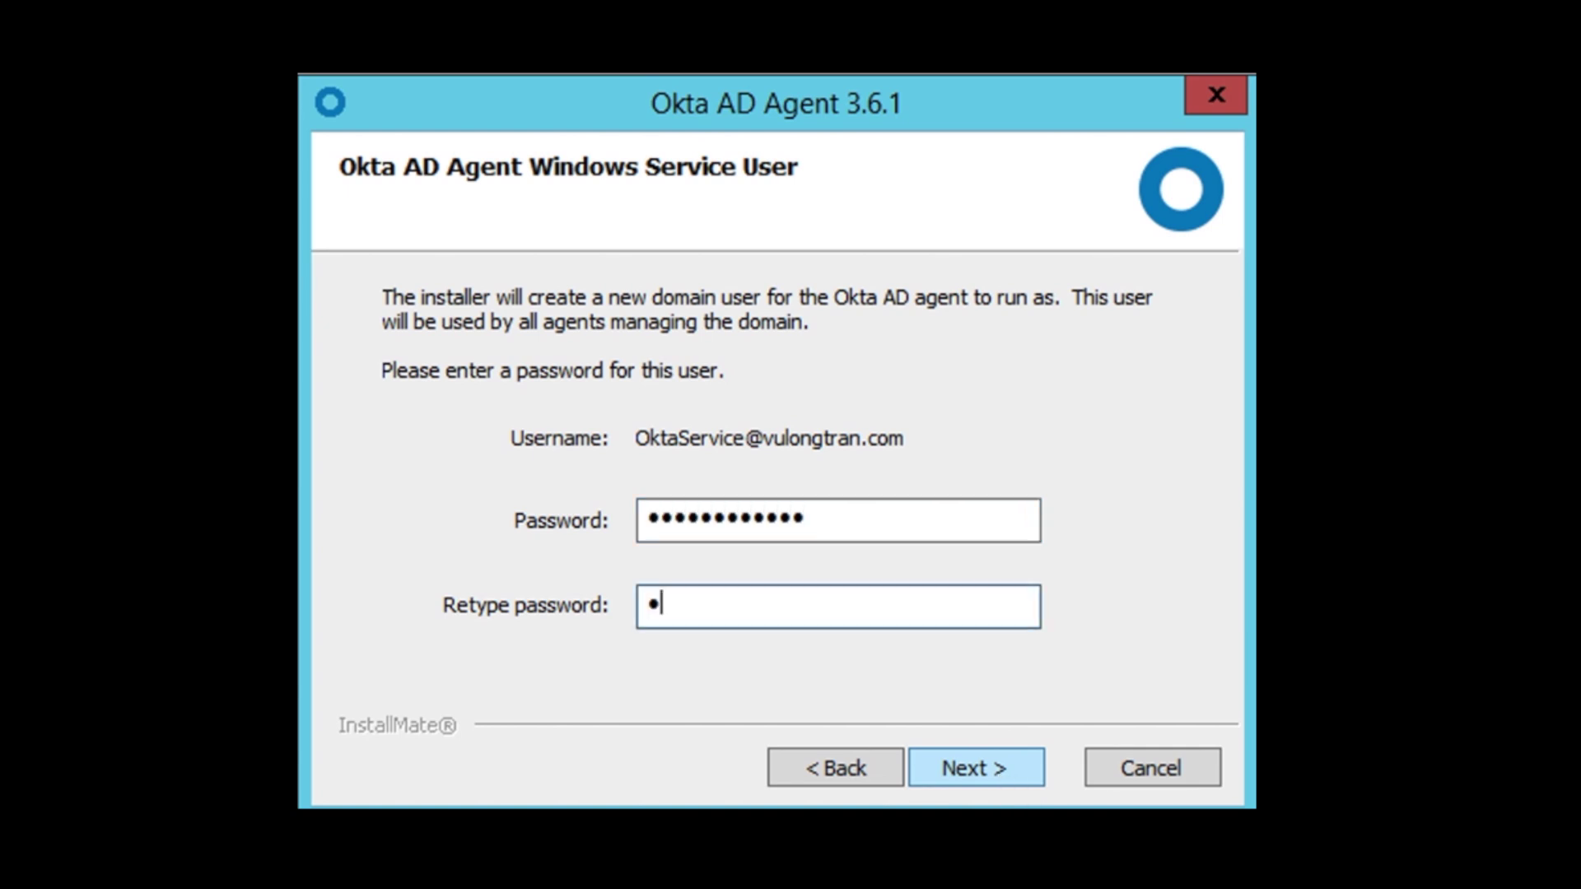
{"action": "type", "text": "•"}
{"action": "left_click", "coordinate": [999, 774]}
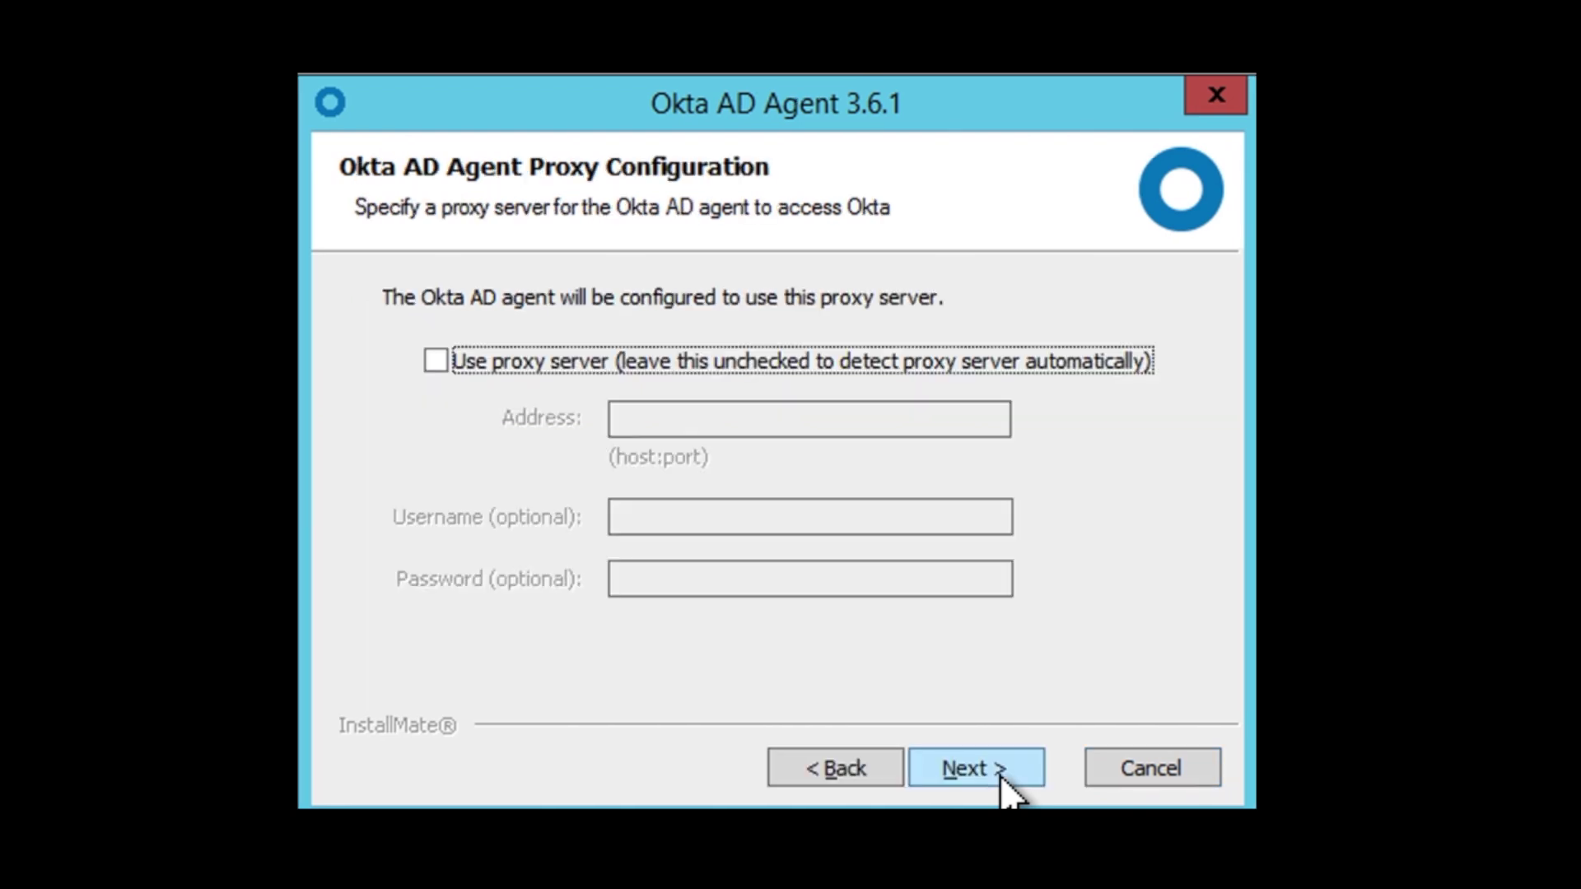
Keep automatic proxy detection and register the agent with the Preview org subdomain dev-1
{"action": "left_click", "coordinate": [1000, 774]}
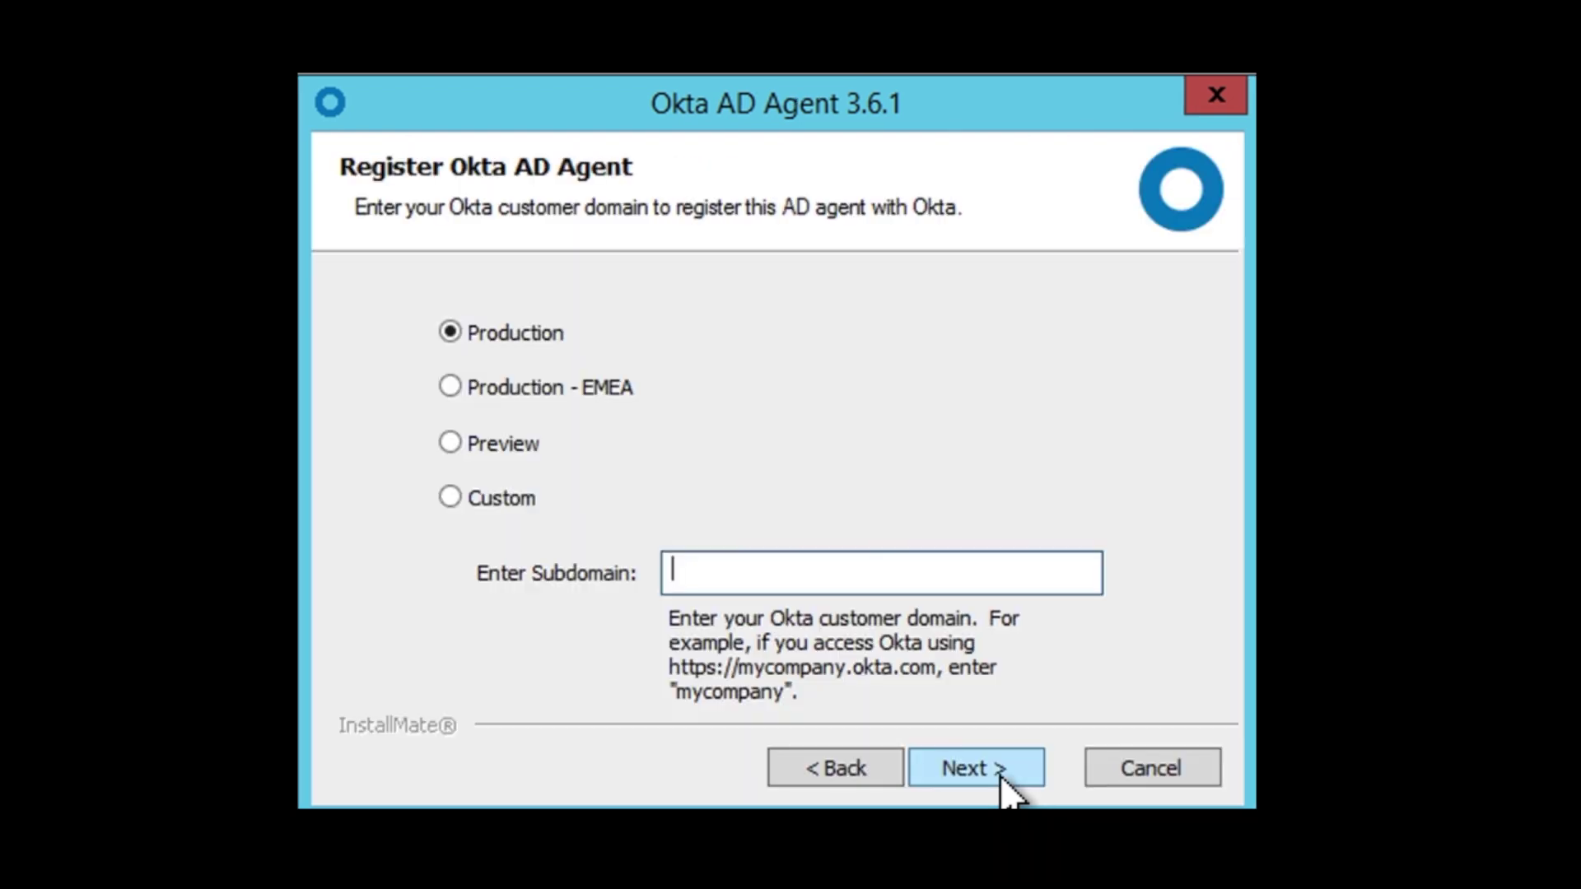
{"action": "left_click", "coordinate": [498, 494]}
{"action": "left_click", "coordinate": [455, 447]}
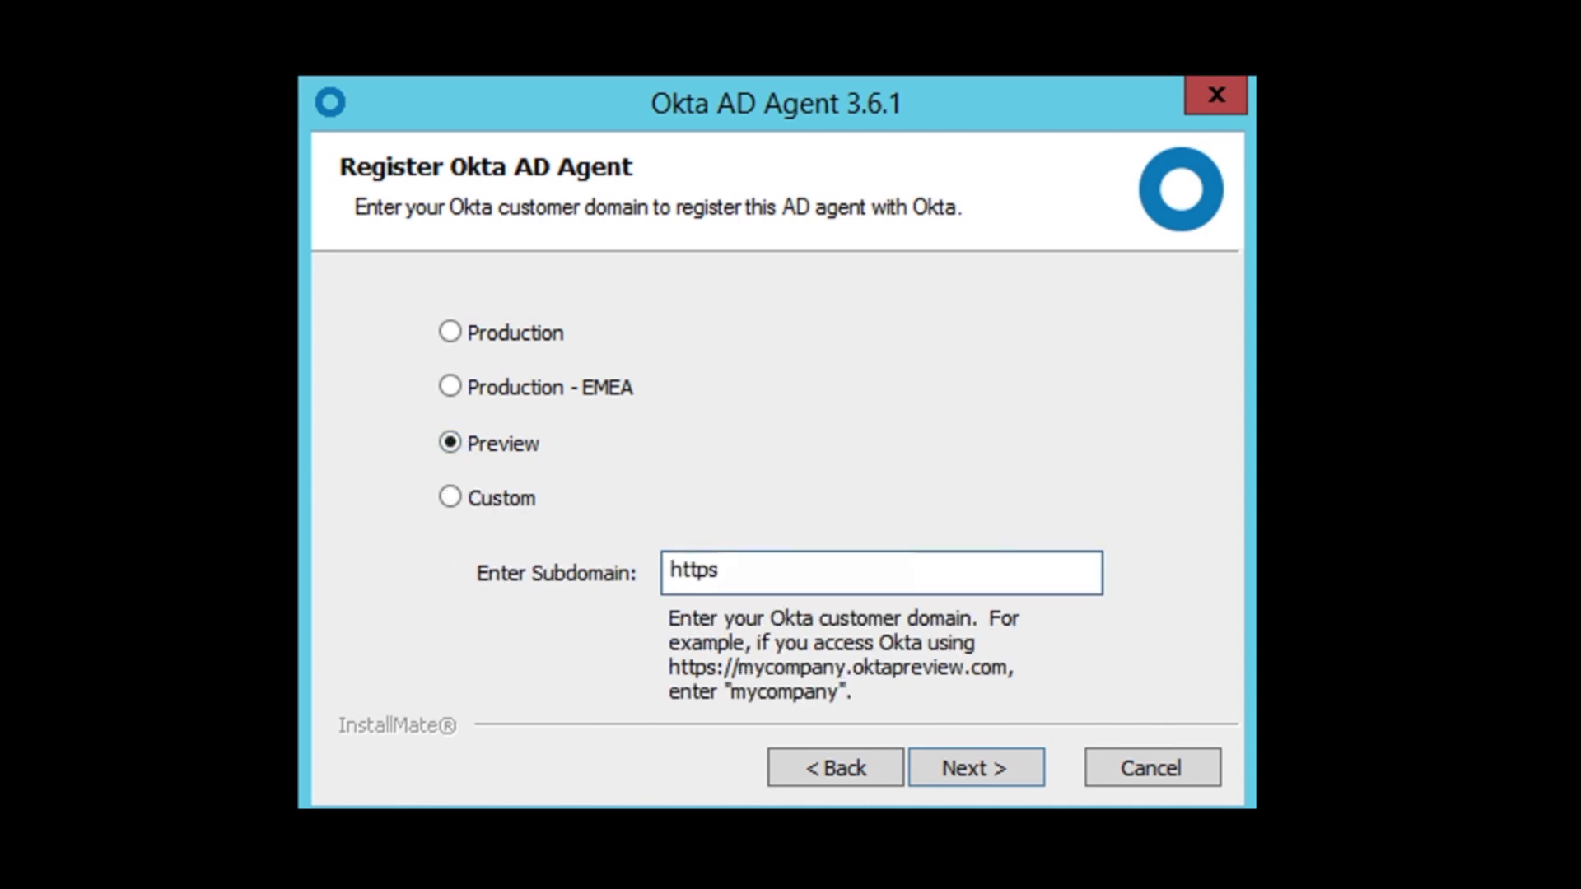
{"action": "key", "text": "BackSpace"}
{"action": "key", "text": "BackSpace"}
{"action": "key", "text": "BackSpace"}
{"action": "key", "text": "BackSpace"}
{"action": "key", "text": "BackSpace"}
{"action": "type", "text": "dev-1"}
{"action": "left_click", "coordinate": [956, 757]}
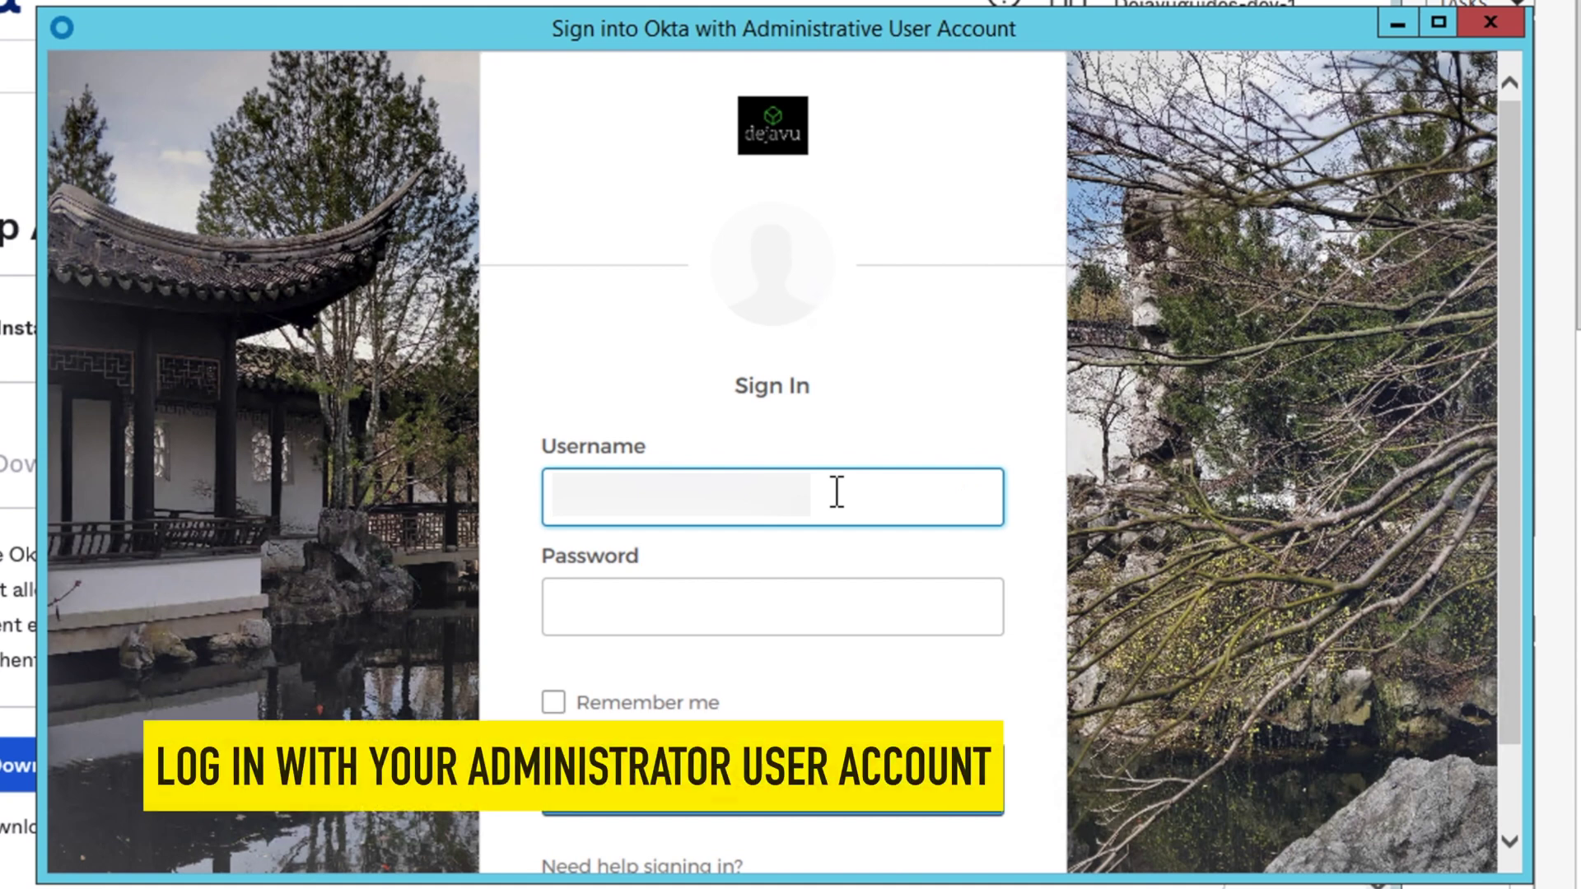
Sign in as the Okta admin, approve via Okta Verify push, and allow agent access
{"action": "key", "text": "ctrl+v"}
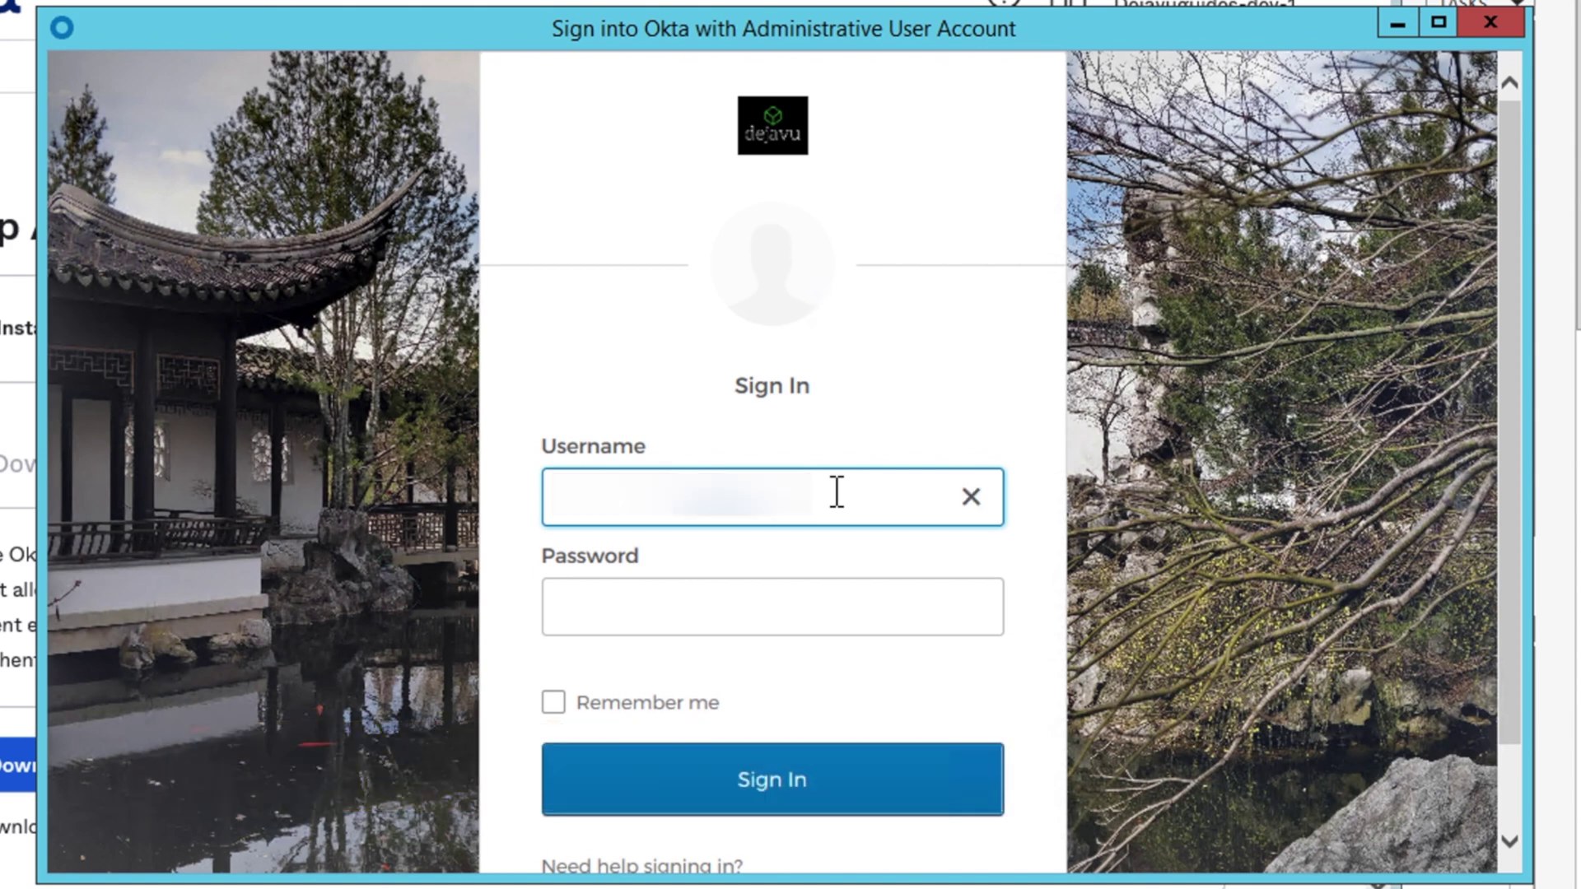
{"action": "key", "text": "Tab"}
{"action": "left_click", "coordinate": [837, 492]}
{"action": "key", "text": "Tab"}
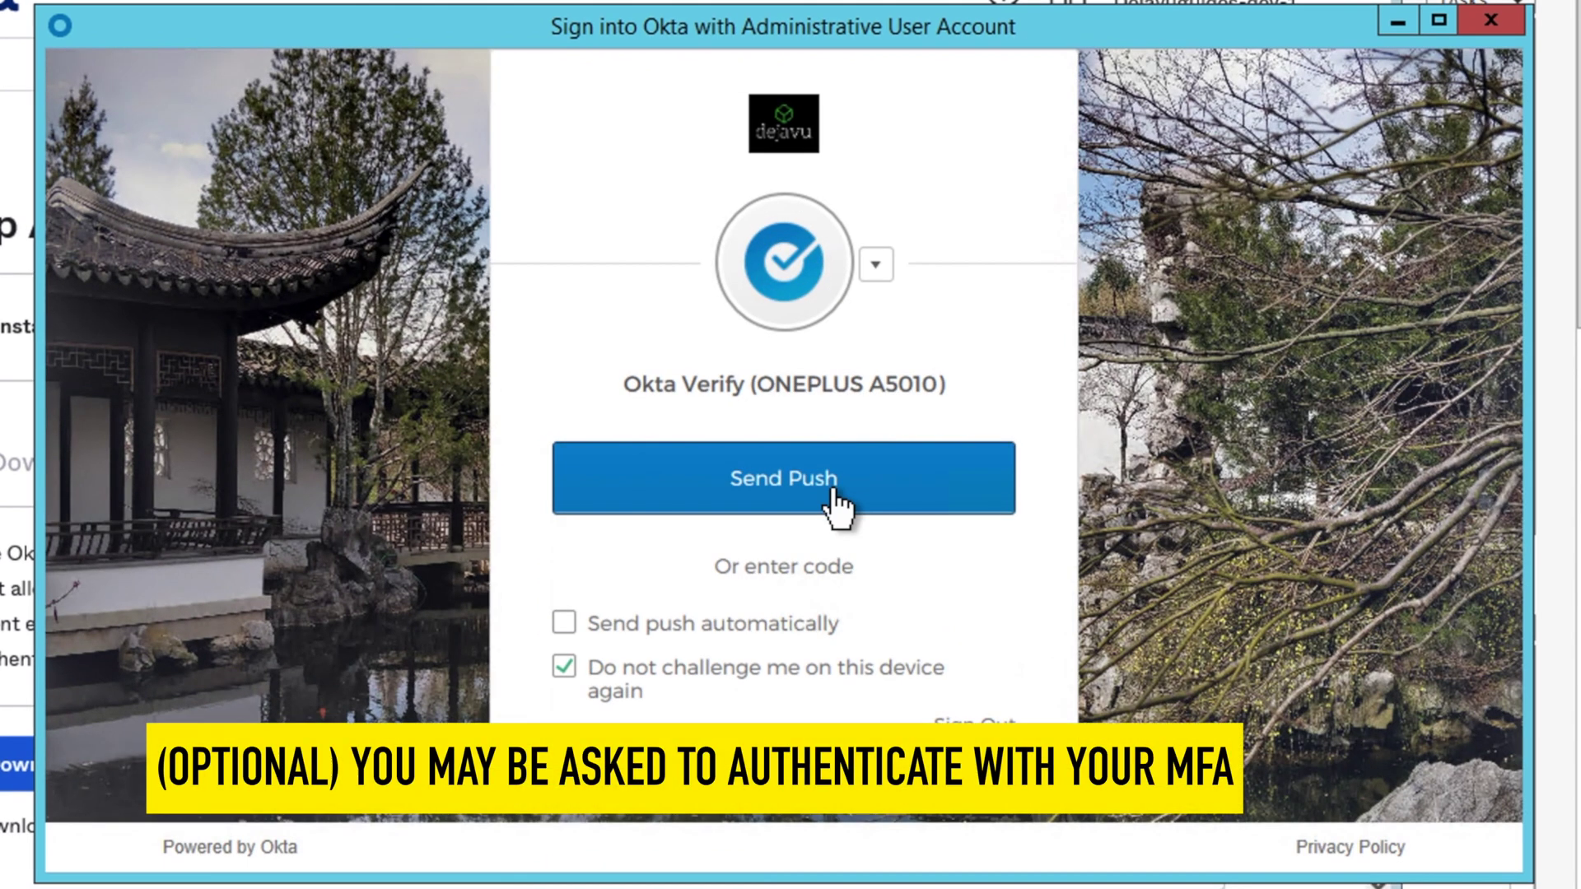
{"action": "left_click", "coordinate": [750, 624]}
{"action": "left_click", "coordinate": [817, 503]}
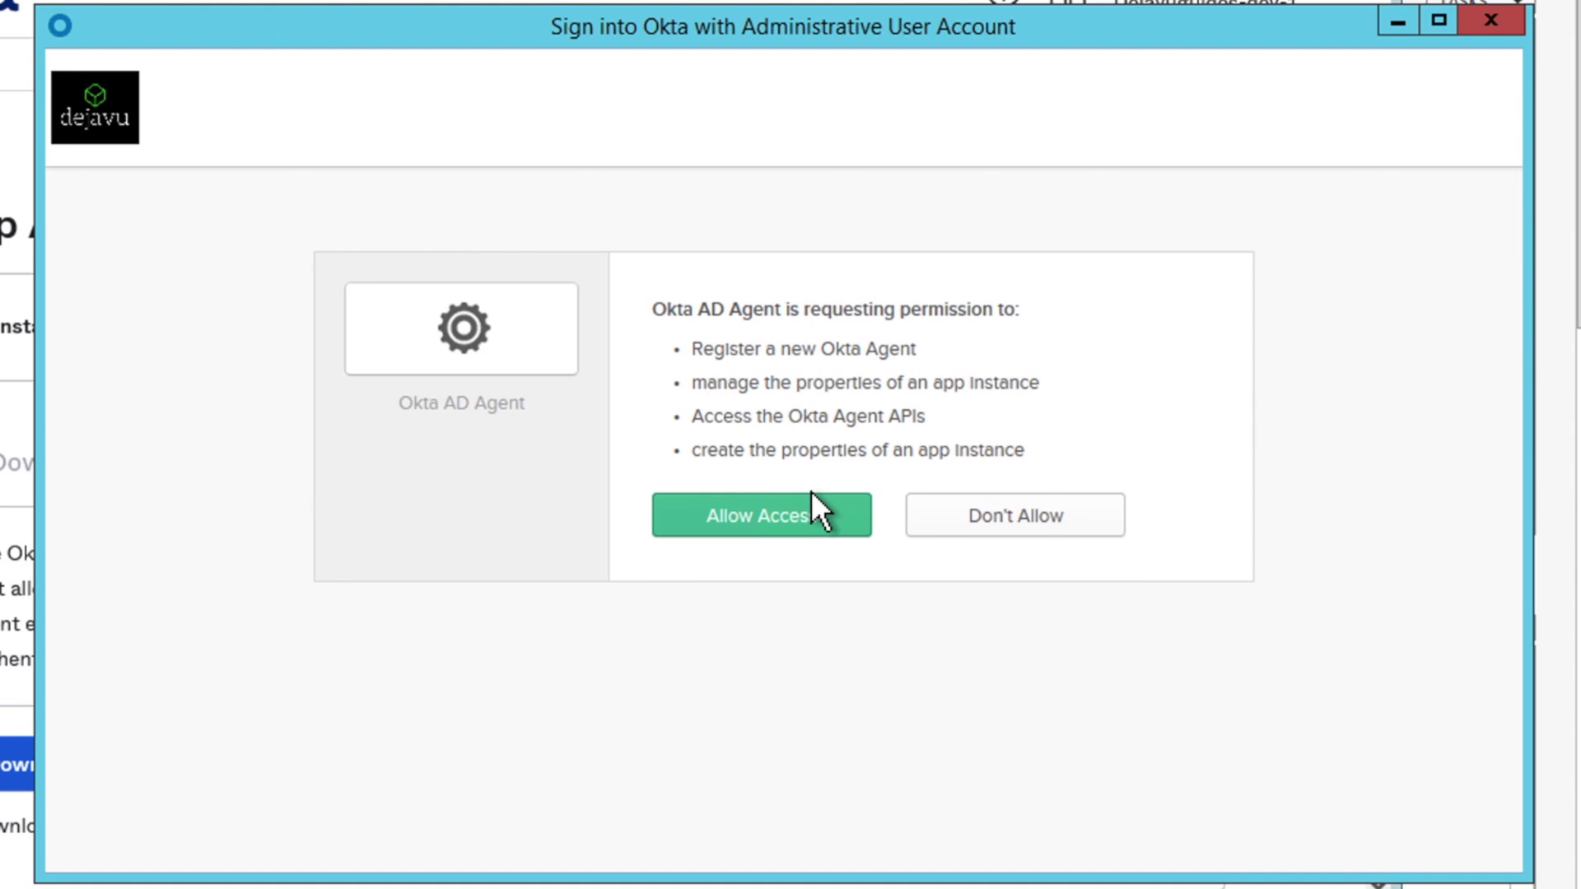
{"action": "left_click", "coordinate": [859, 525]}
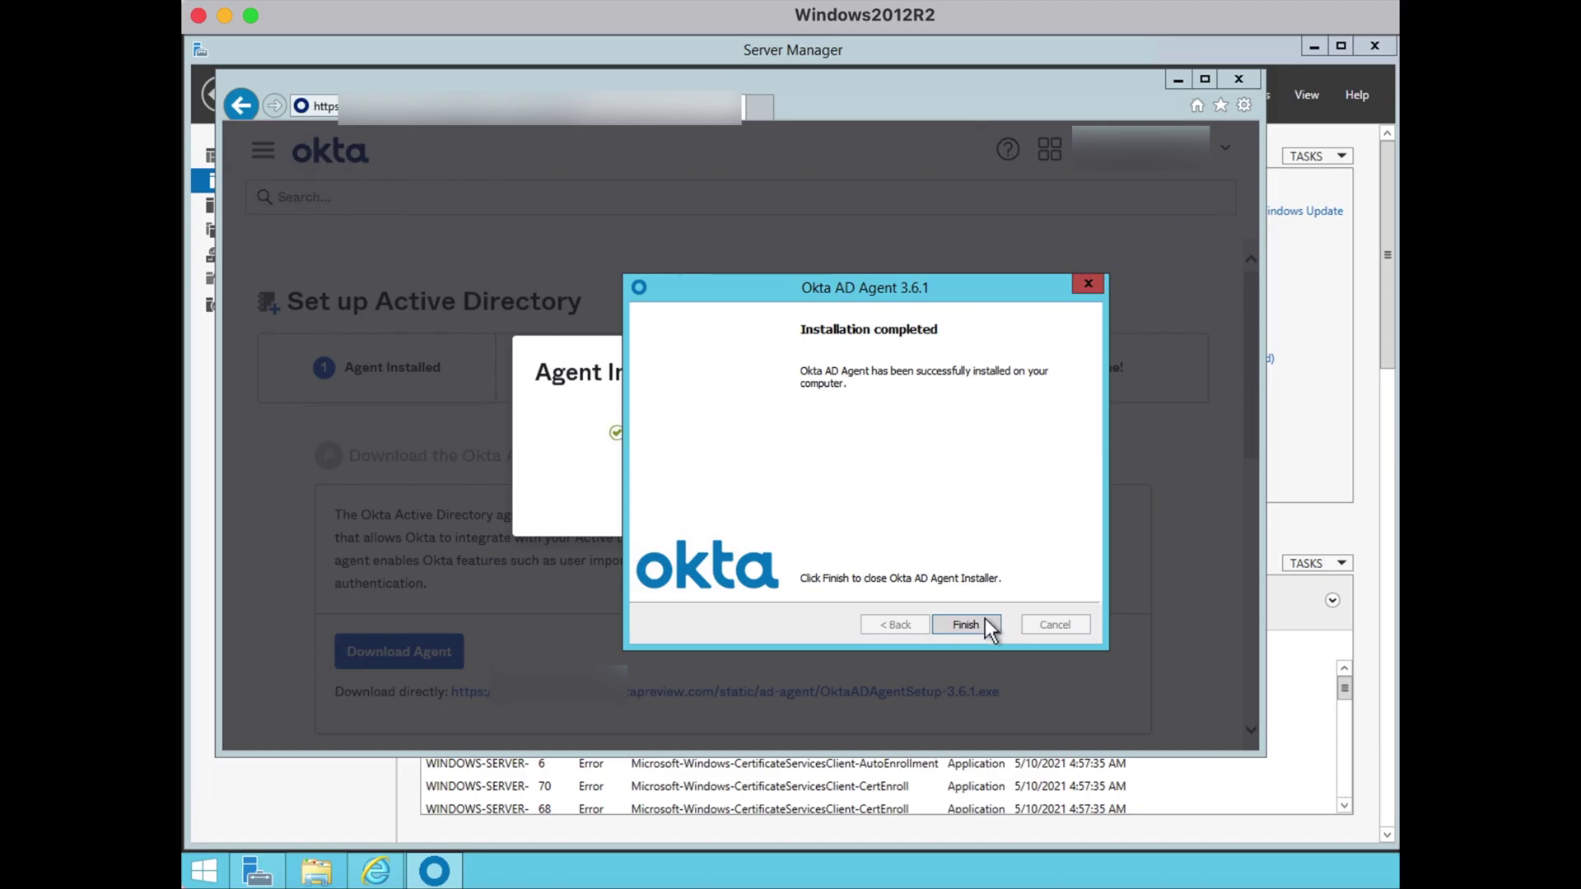
Close the finished installer and complete the Active Directory setup wizard with Done
{"action": "left_click", "coordinate": [1025, 832]}
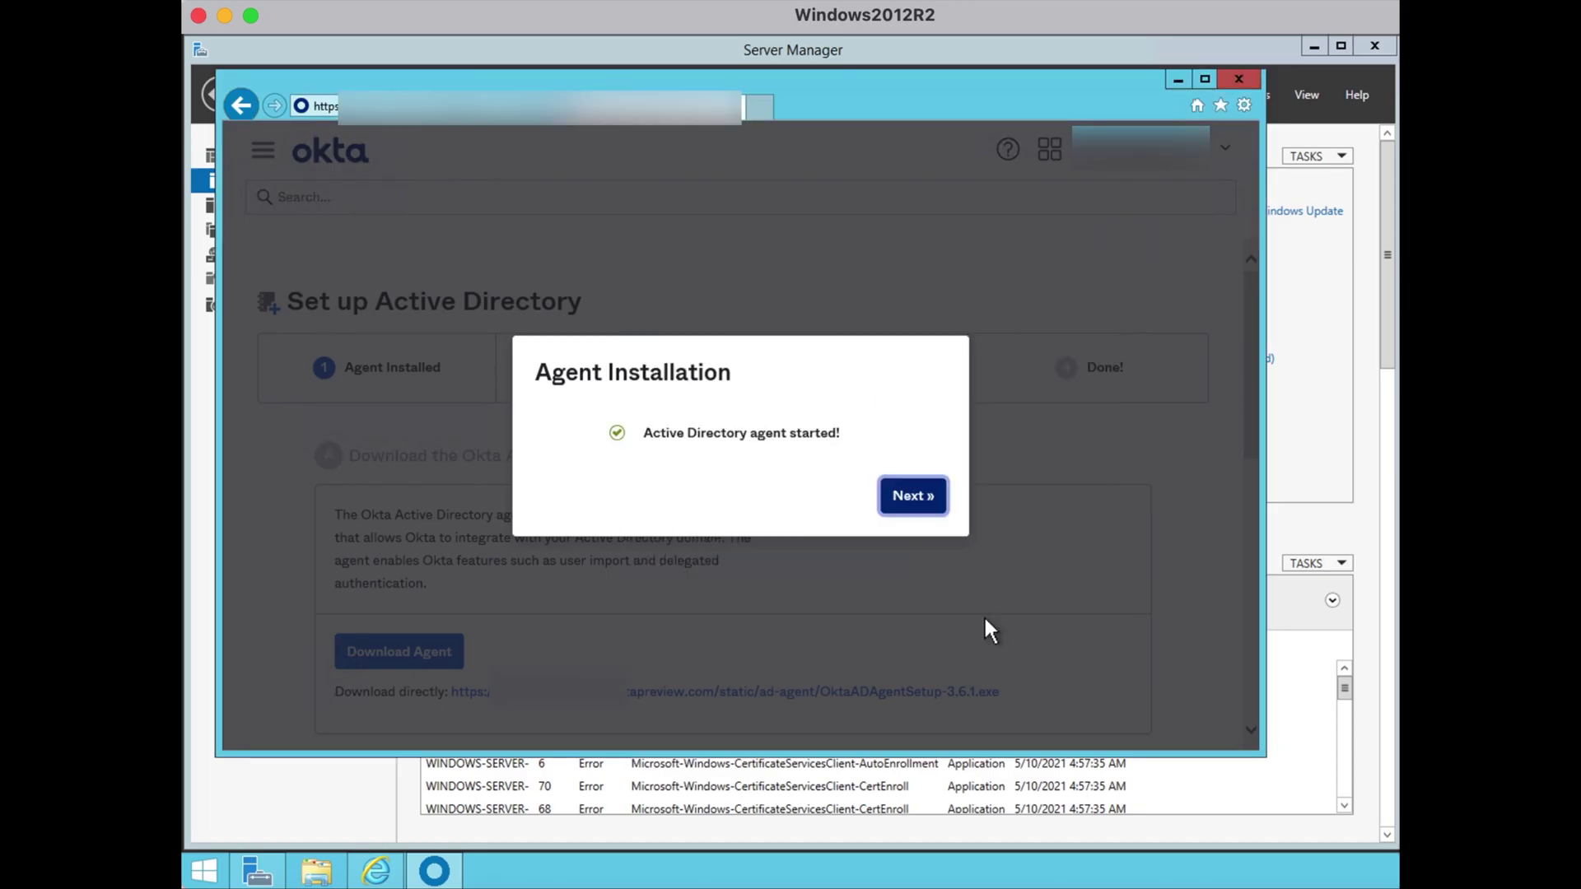
{"action": "left_click", "coordinate": [913, 497]}
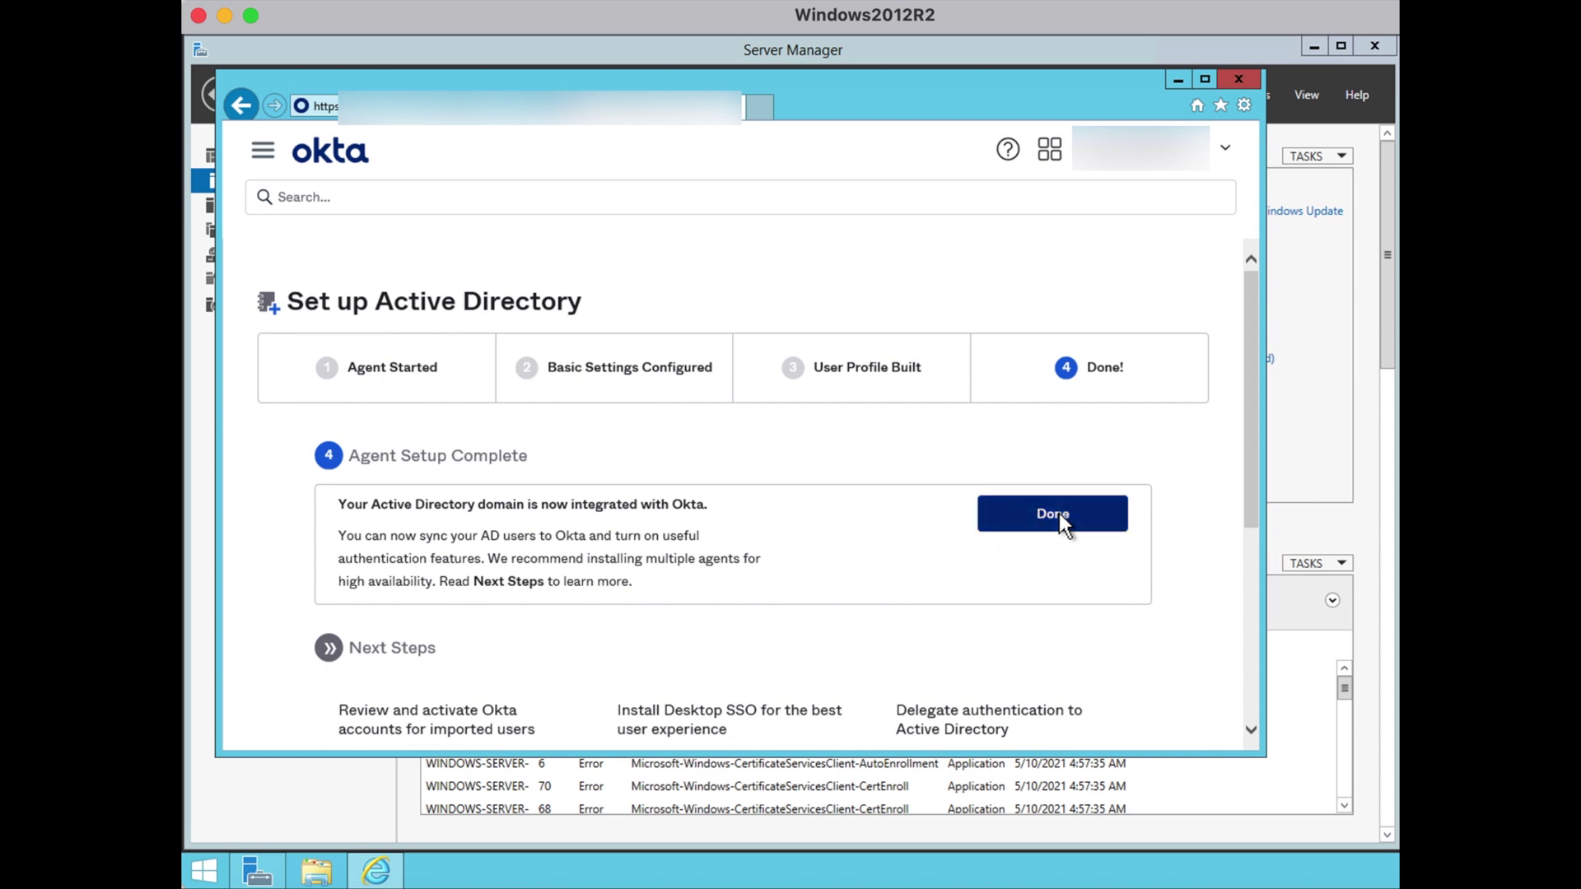
{"action": "left_click_drag", "start_coordinate": [1244, 510], "coordinate": [1243, 629]}
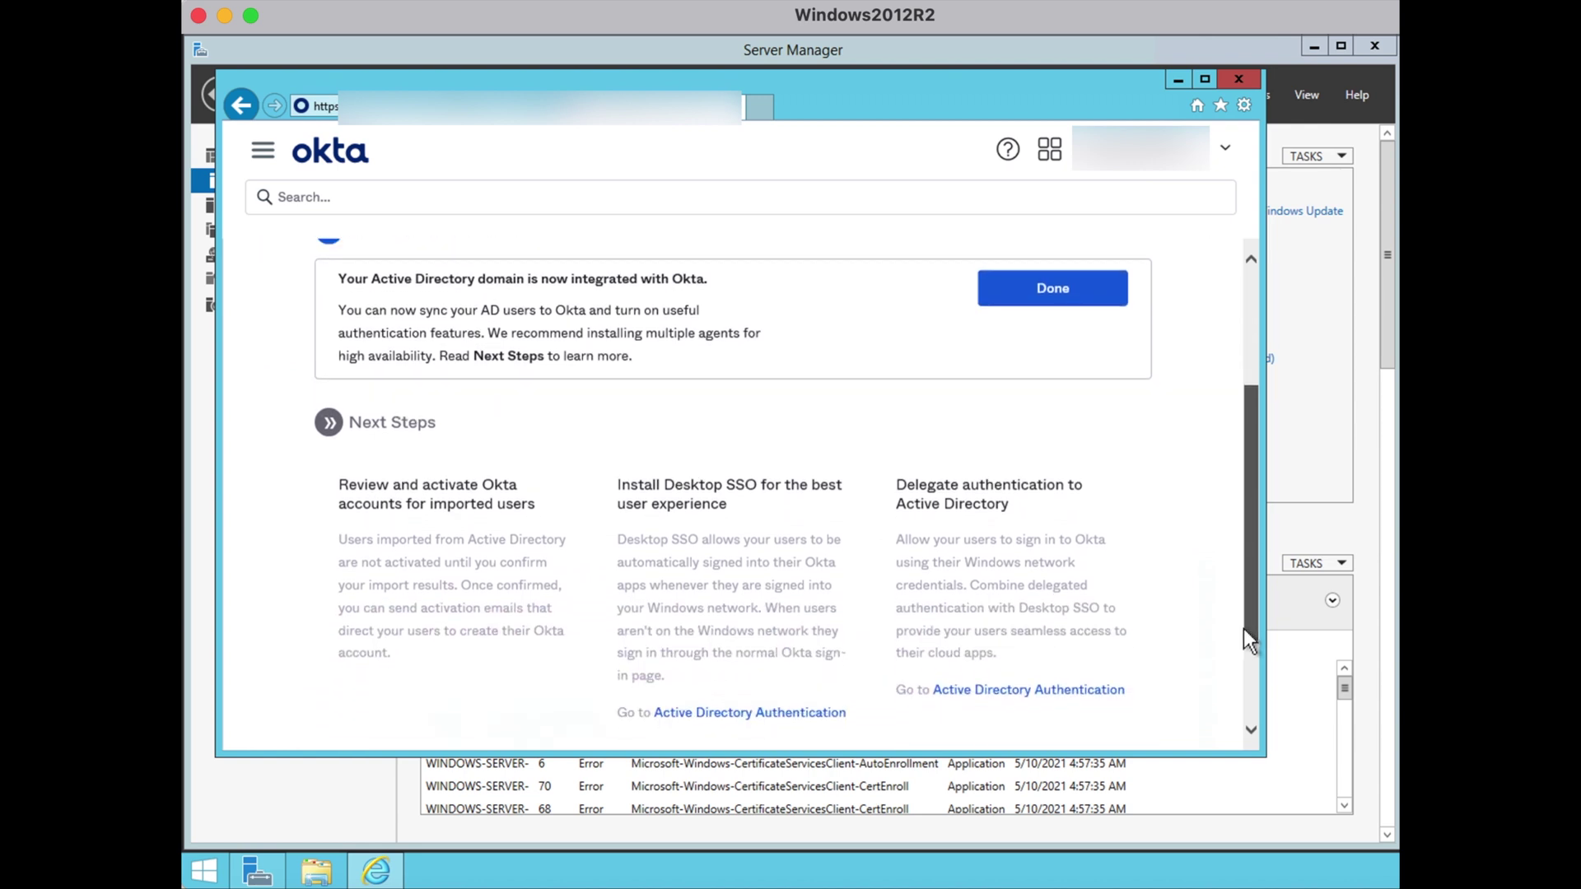
{"action": "left_click", "coordinate": [1097, 301]}
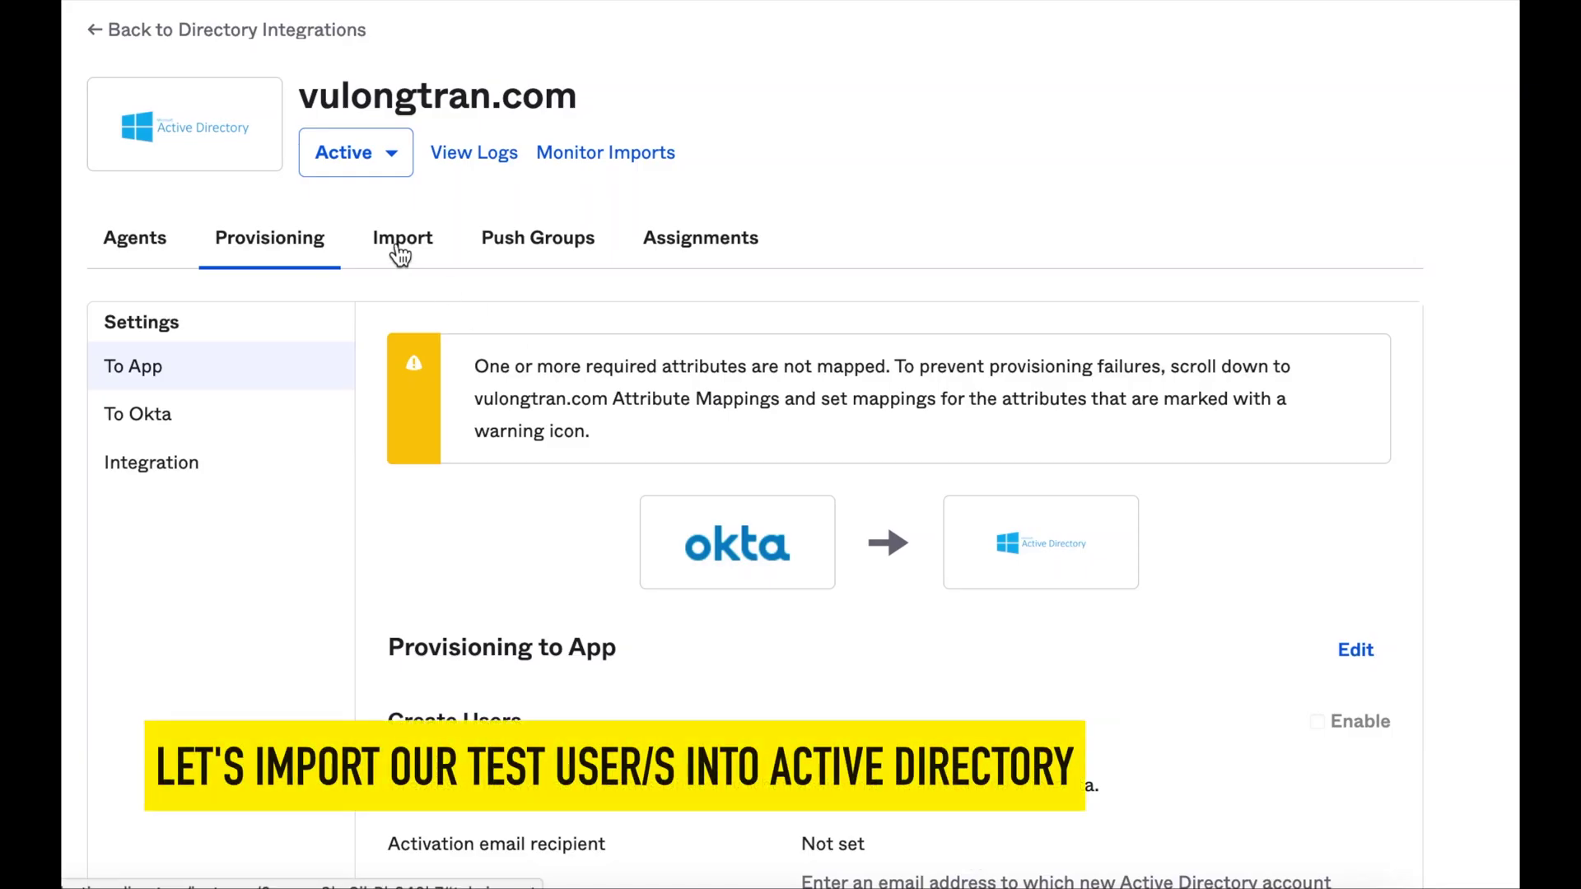
Run a full import from Active Directory on the Import tab
{"action": "left_click", "coordinate": [400, 255]}
{"action": "left_click", "coordinate": [169, 399]}
{"action": "left_click", "coordinate": [378, 616]}
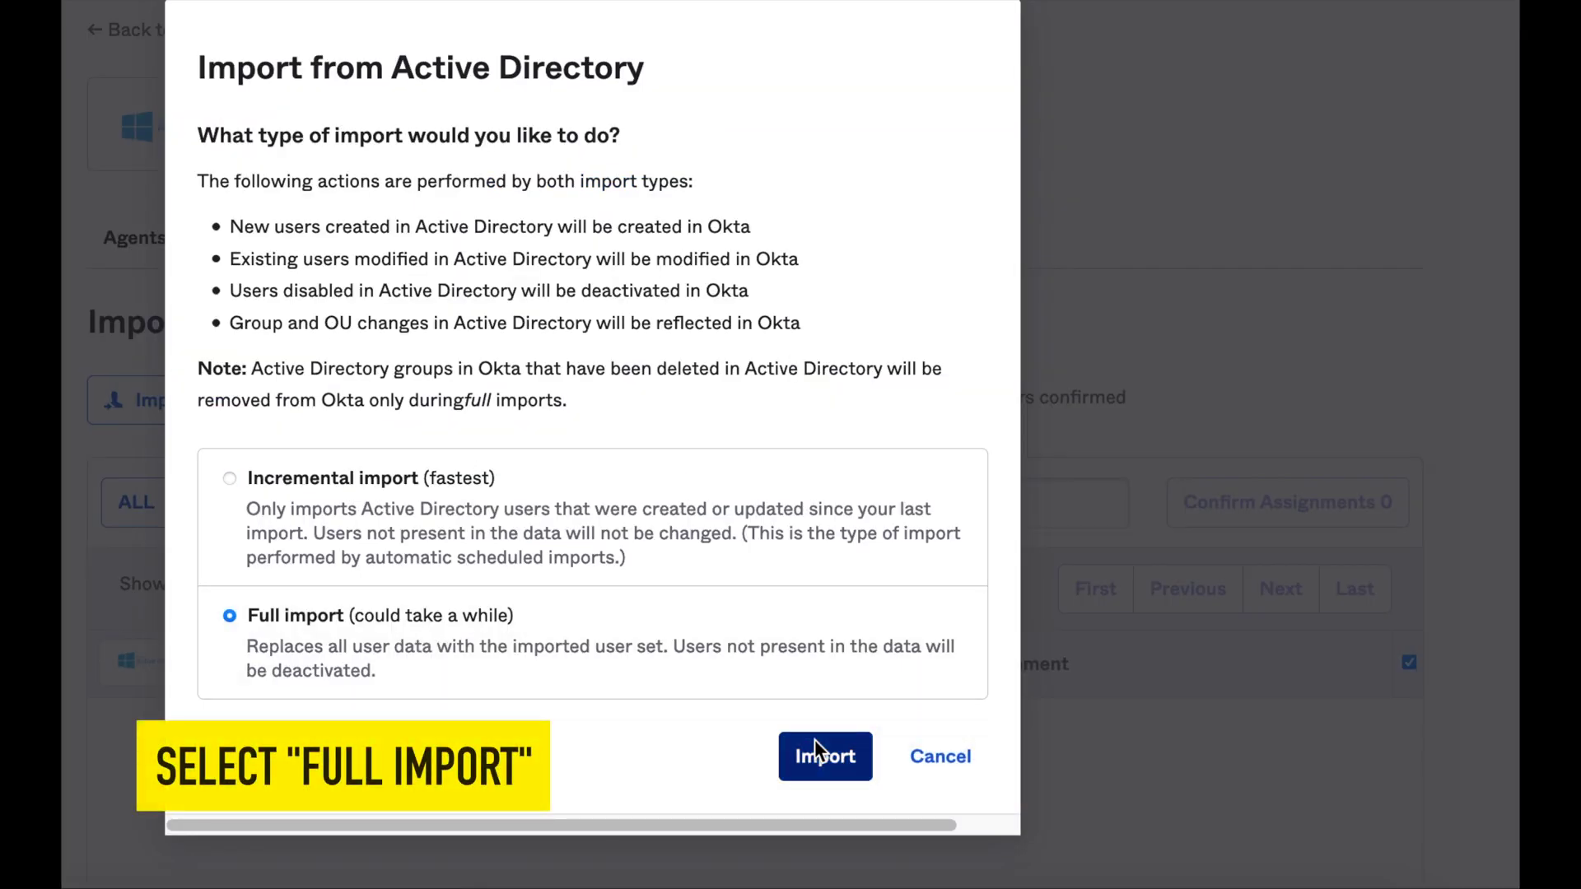
{"action": "left_click", "coordinate": [824, 756]}
{"action": "scroll", "coordinate": [1057, 532], "scroll_direction": "down", "scroll_amount": 3}
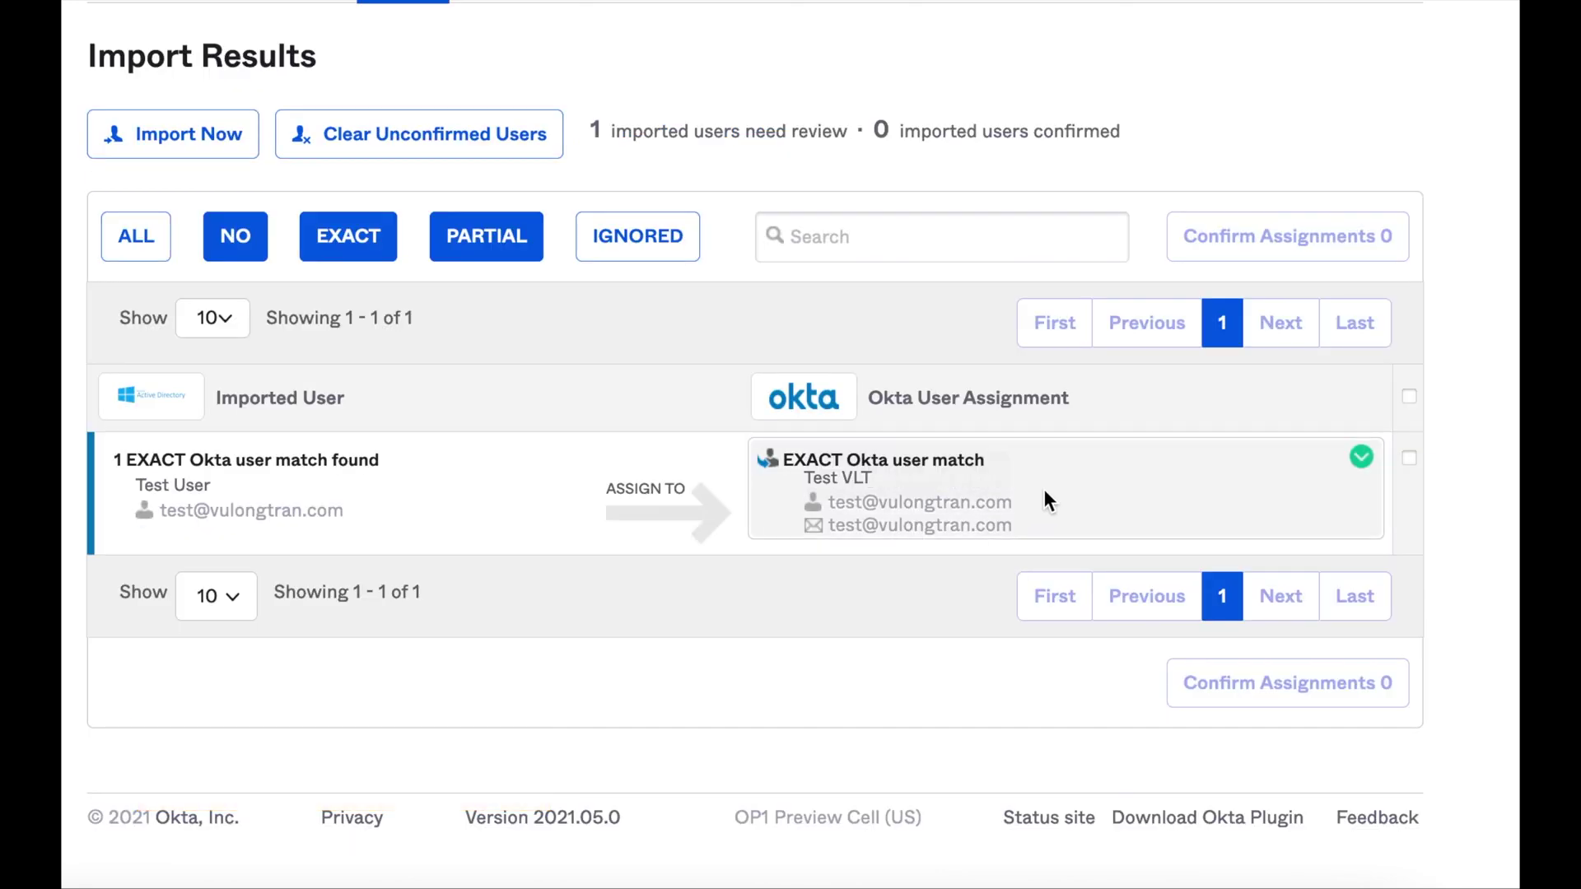
Confirm the exact-match assignment for the imported Test User
{"action": "left_click", "coordinate": [1409, 459]}
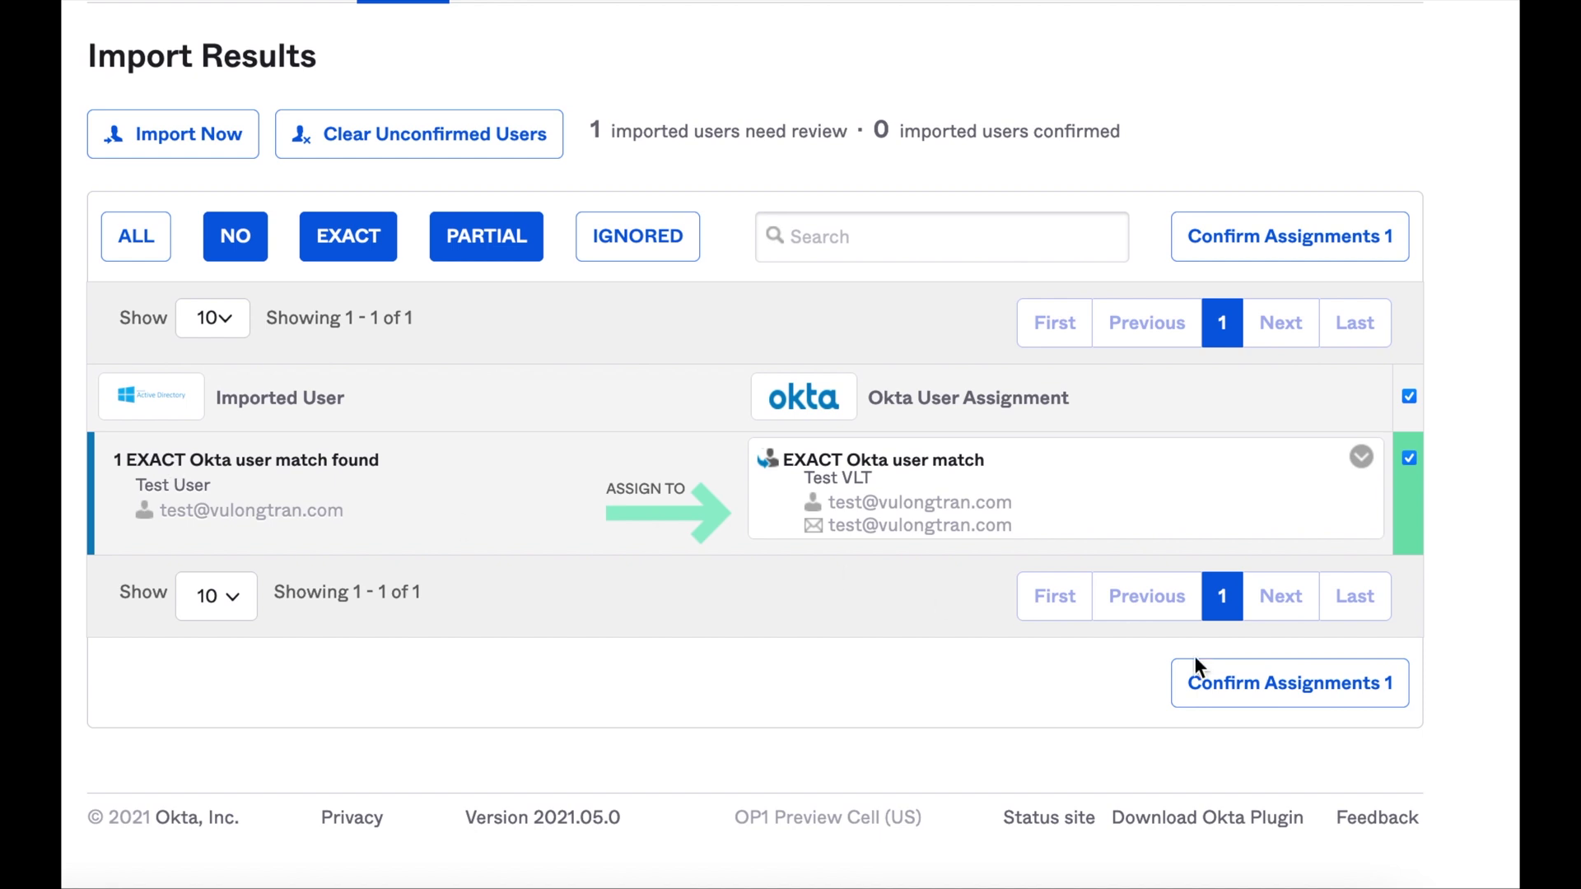
{"action": "left_click", "coordinate": [1282, 689]}
{"action": "left_click", "coordinate": [778, 616]}
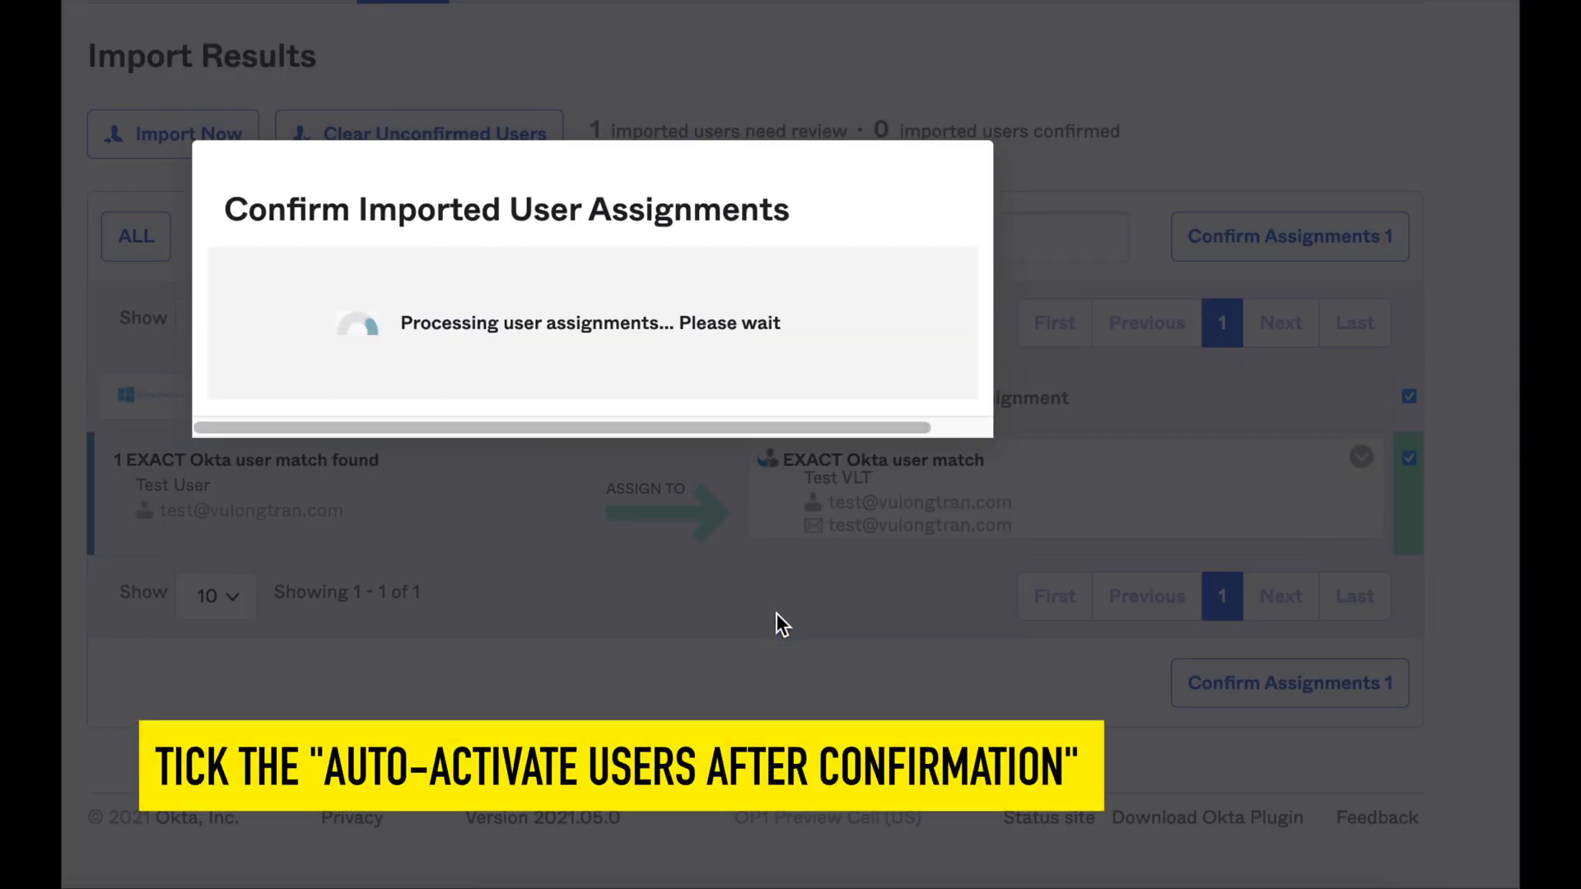
{"action": "scroll", "coordinate": [729, 527], "scroll_direction": "up", "scroll_amount": 3}
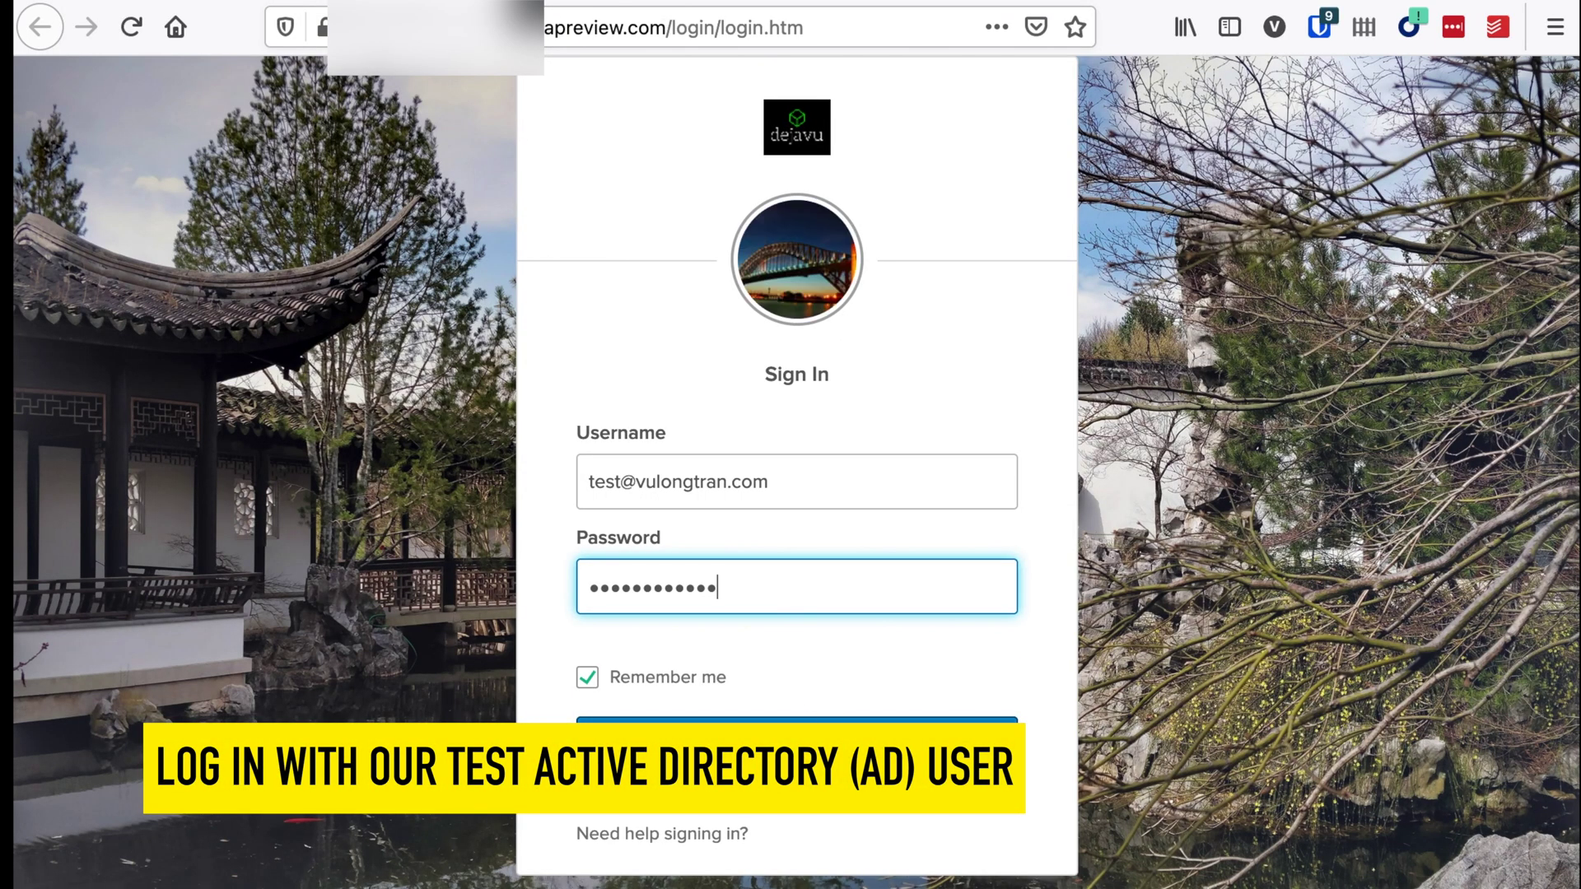
Sign in to Okta as the imported AD test user and dismiss the Bitwarden prompt
{"action": "left_click", "coordinate": [786, 729]}
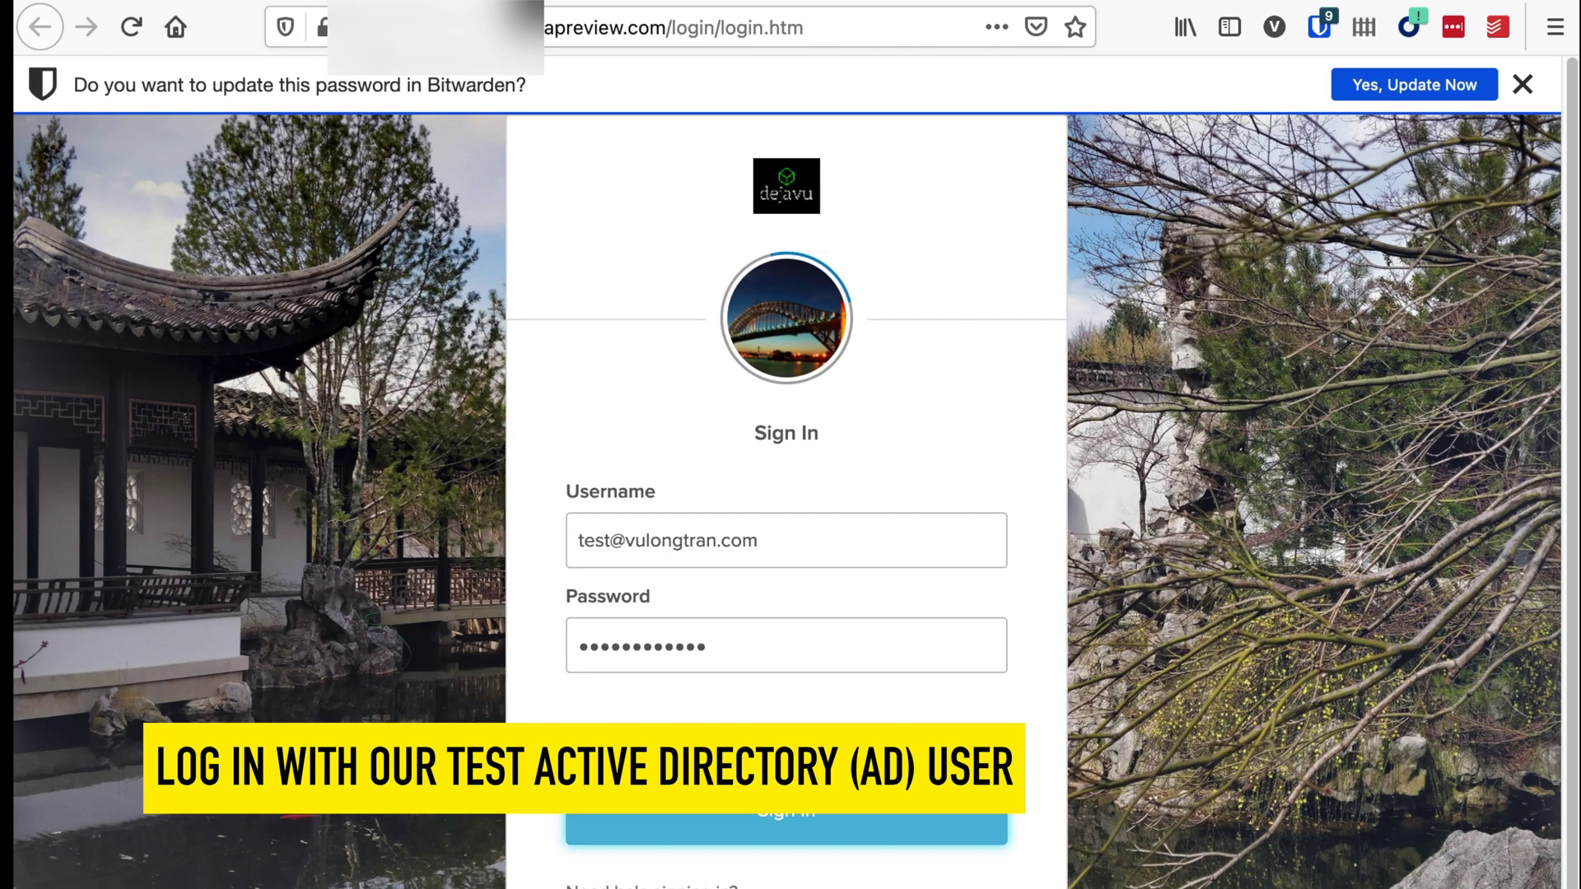
{"action": "left_click", "coordinate": [1523, 84]}
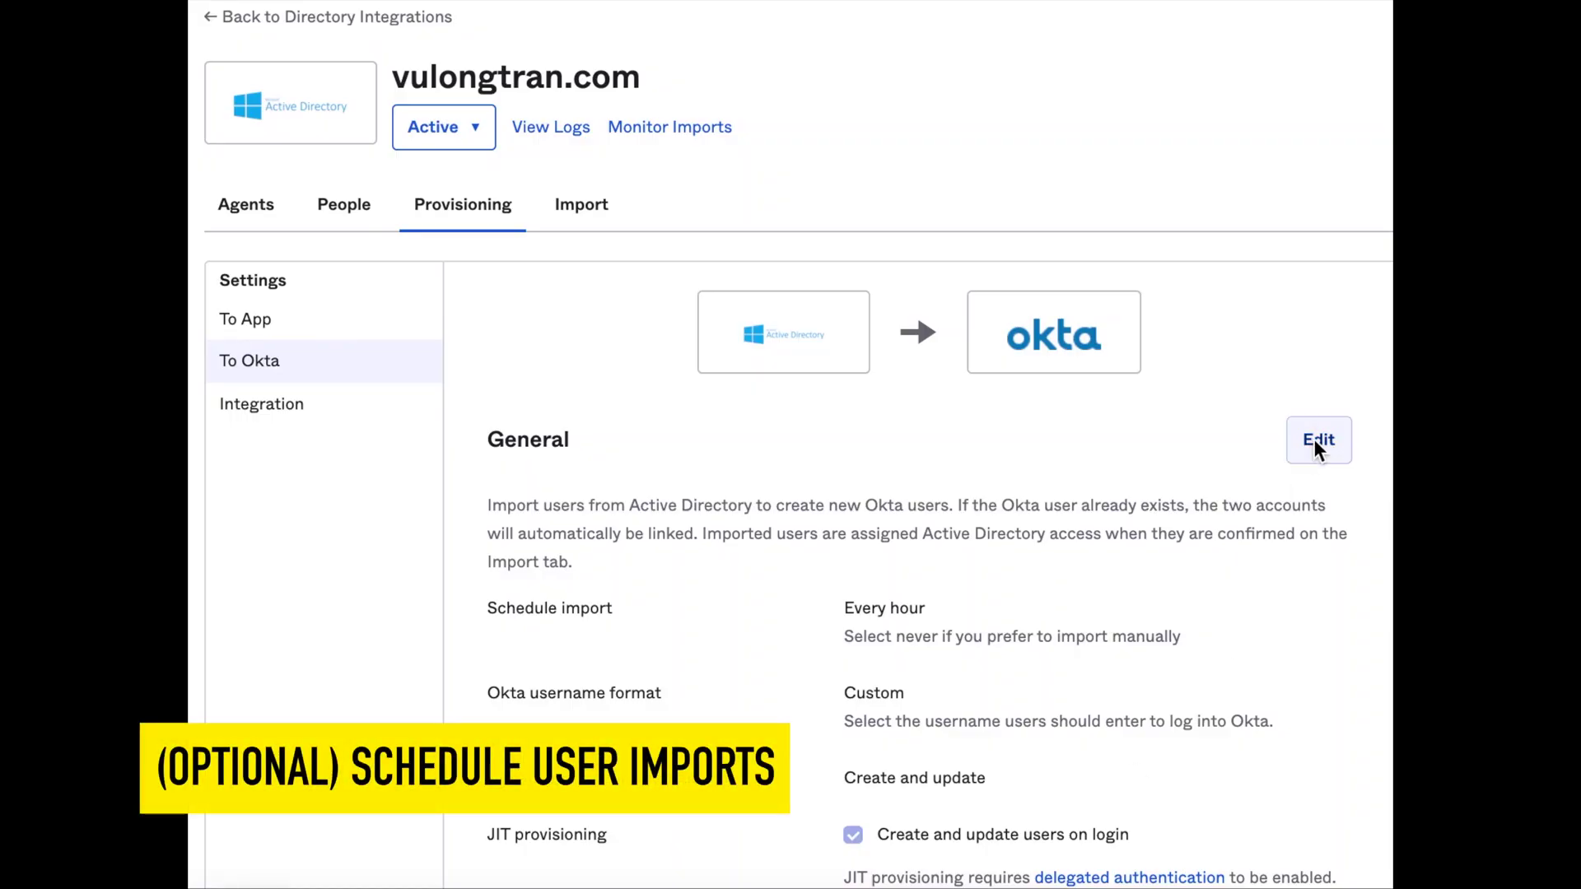
Change the To Okta General import schedule to 'Twice a day'
{"action": "left_click", "coordinate": [1313, 438]}
{"action": "left_click", "coordinate": [1045, 617]}
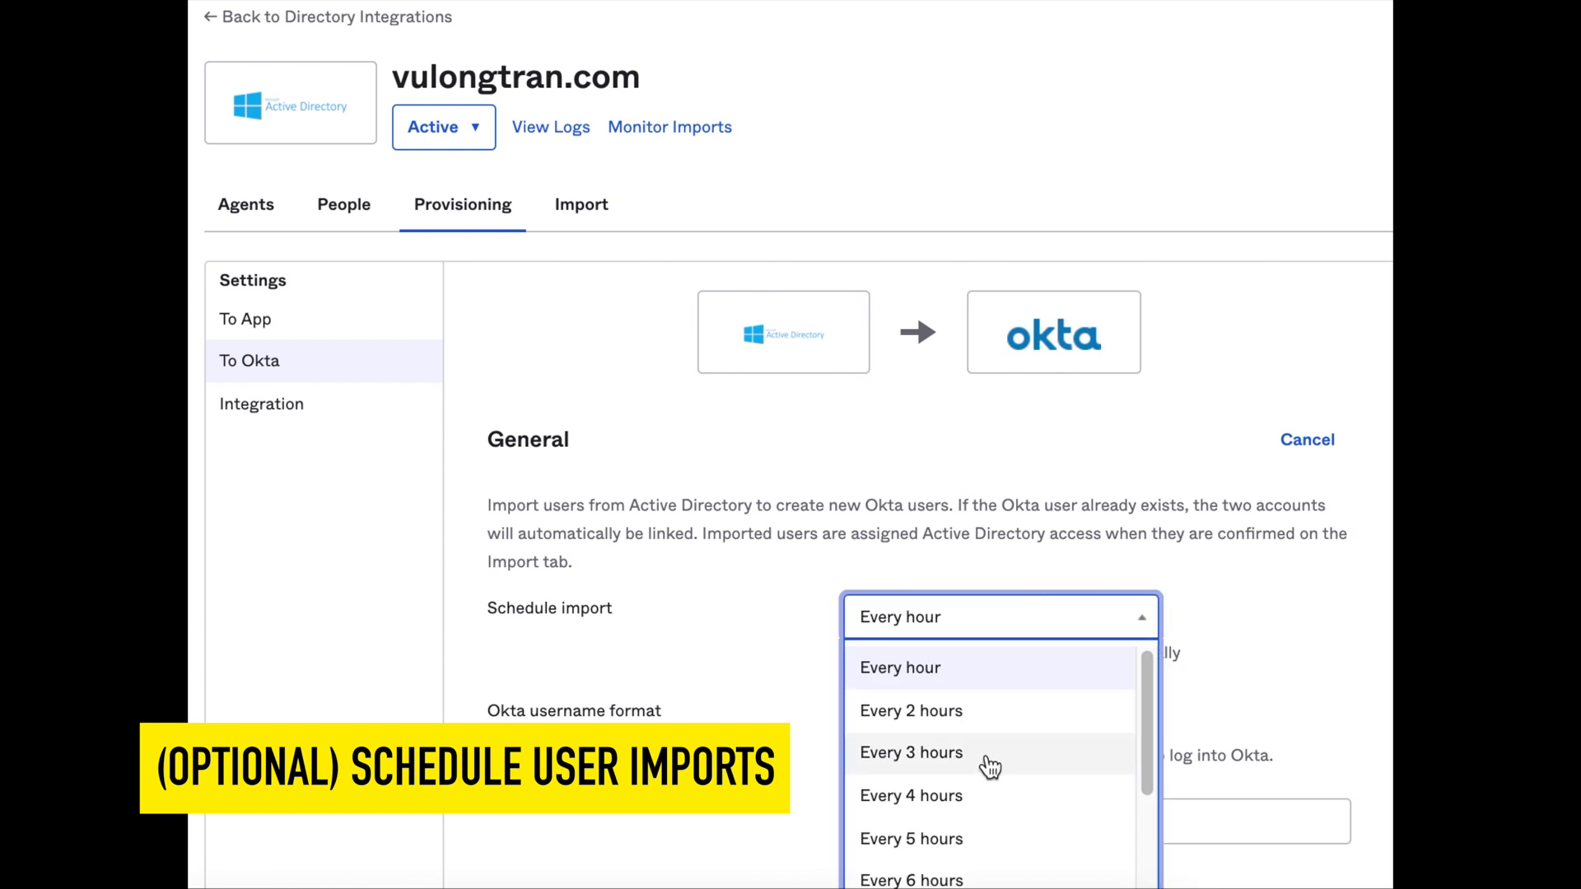
{"action": "scroll", "coordinate": [988, 824], "scroll_direction": "down", "scroll_amount": 2}
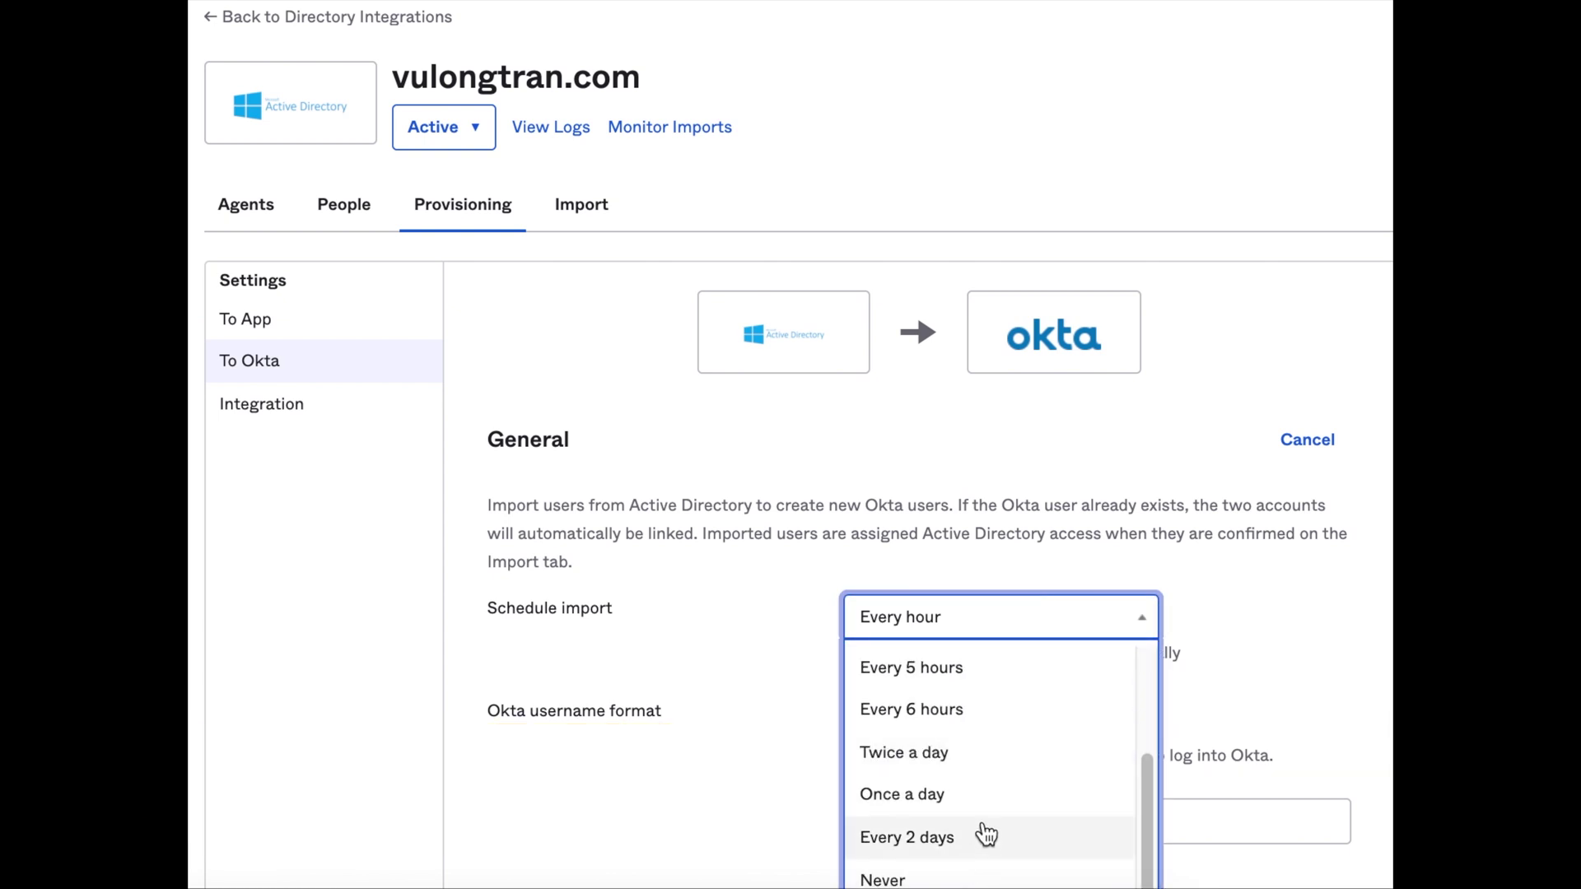
{"action": "scroll", "coordinate": [999, 760], "scroll_direction": "up", "scroll_amount": 2}
{"action": "scroll", "coordinate": [982, 809], "scroll_direction": "down", "scroll_amount": 1}
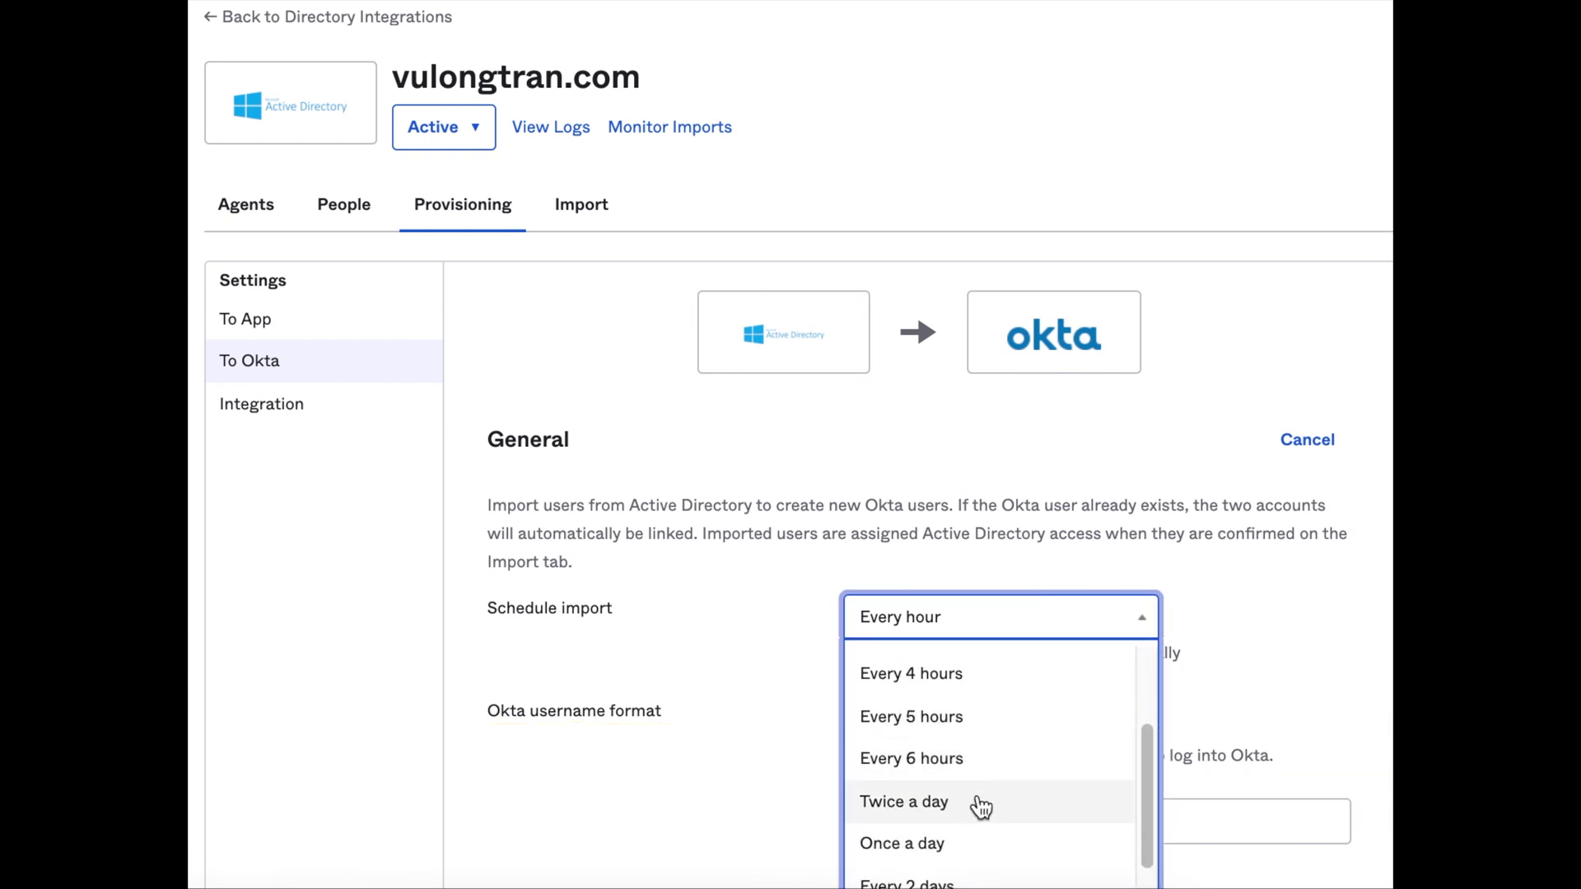
{"action": "left_click", "coordinate": [979, 803]}
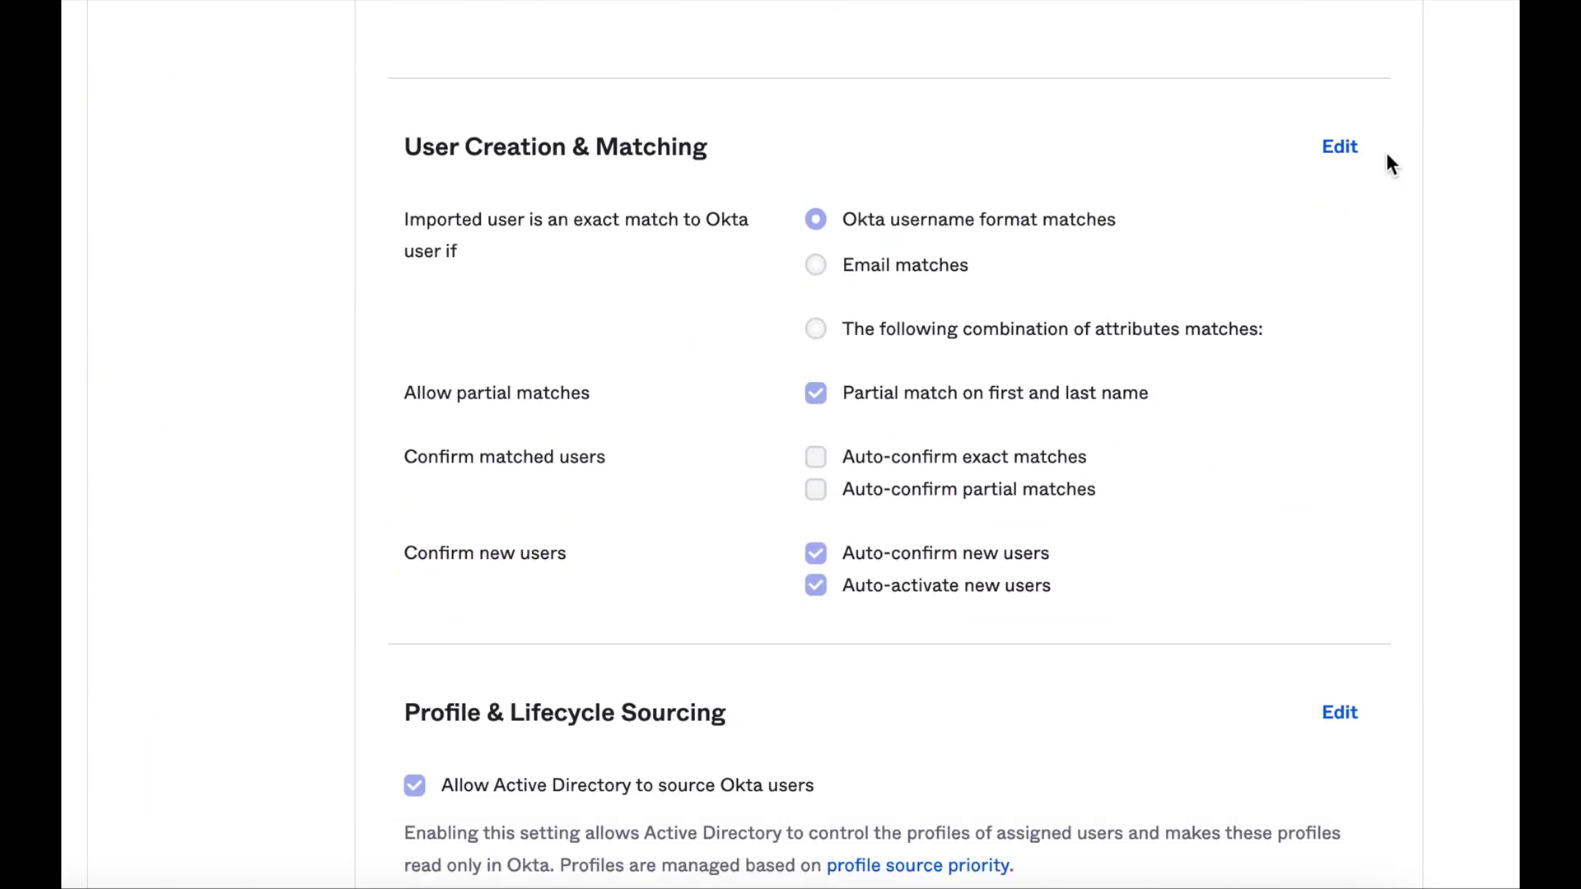
Enable 'Auto-confirm exact matches' in User Creation & Matching and save
{"action": "left_click", "coordinate": [1355, 150]}
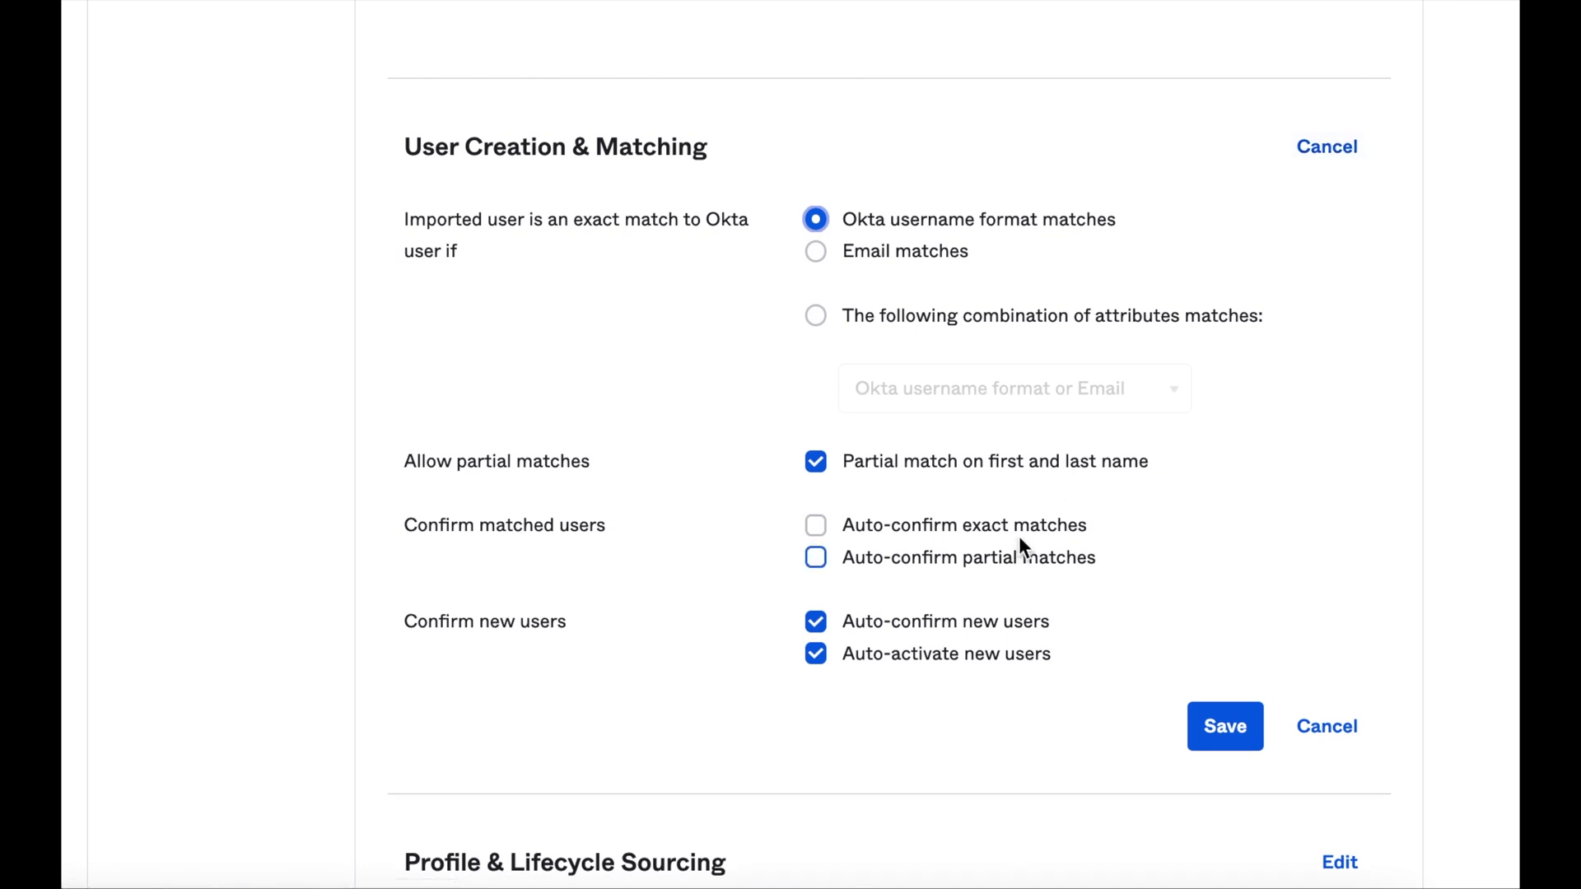
{"action": "left_click", "coordinate": [1024, 531]}
{"action": "left_click", "coordinate": [1213, 738]}
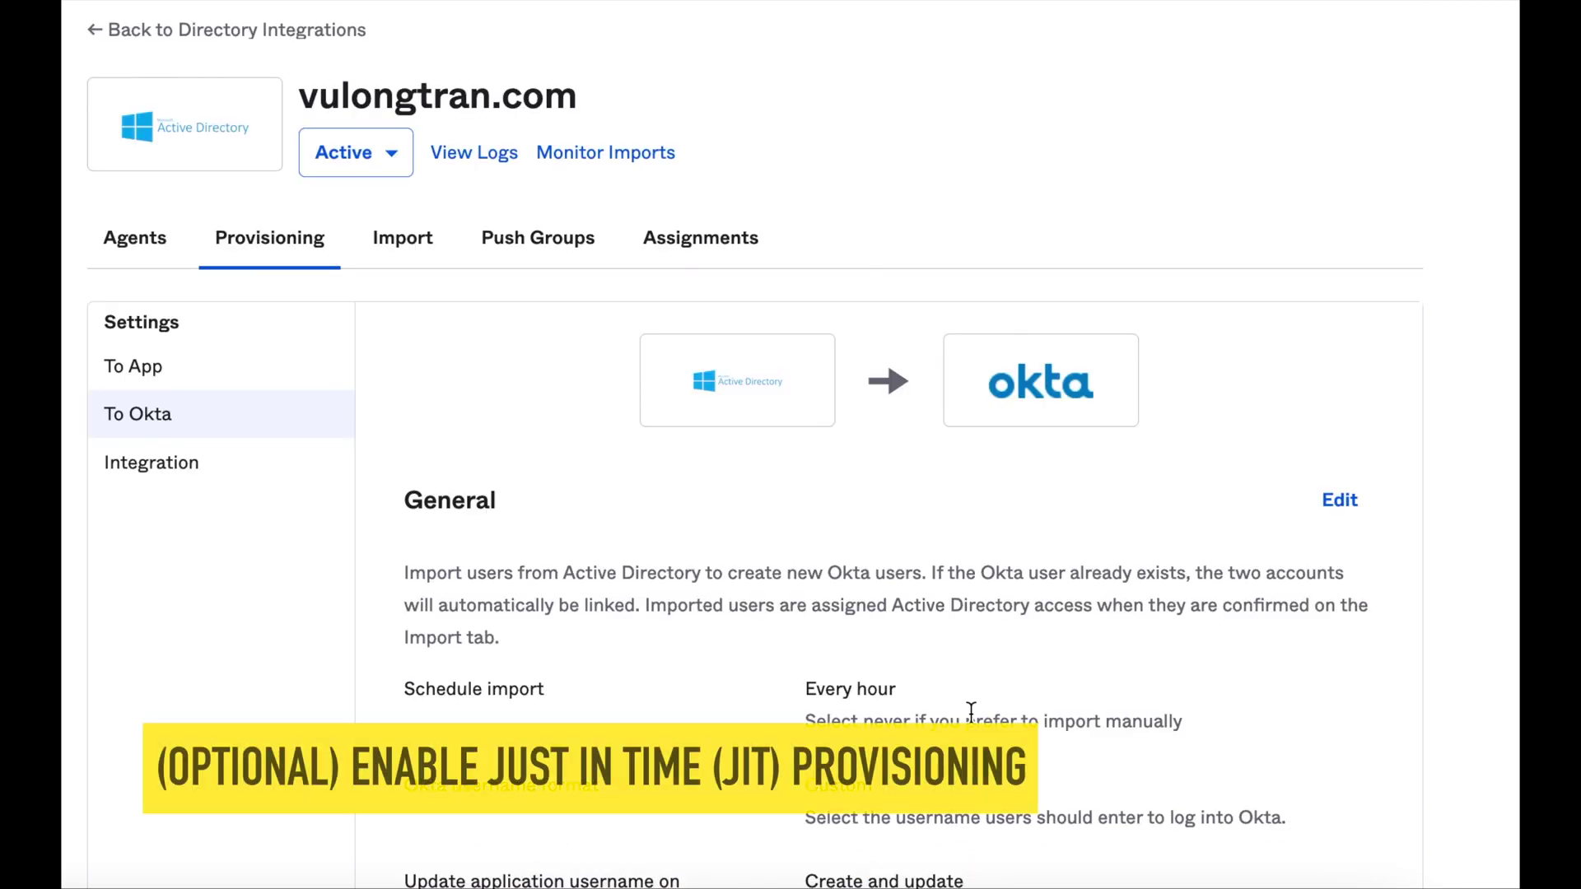
Enable 'Create and update users on login' in General settings and save
{"action": "scroll", "coordinate": [1066, 674], "scroll_direction": "down", "scroll_amount": 2}
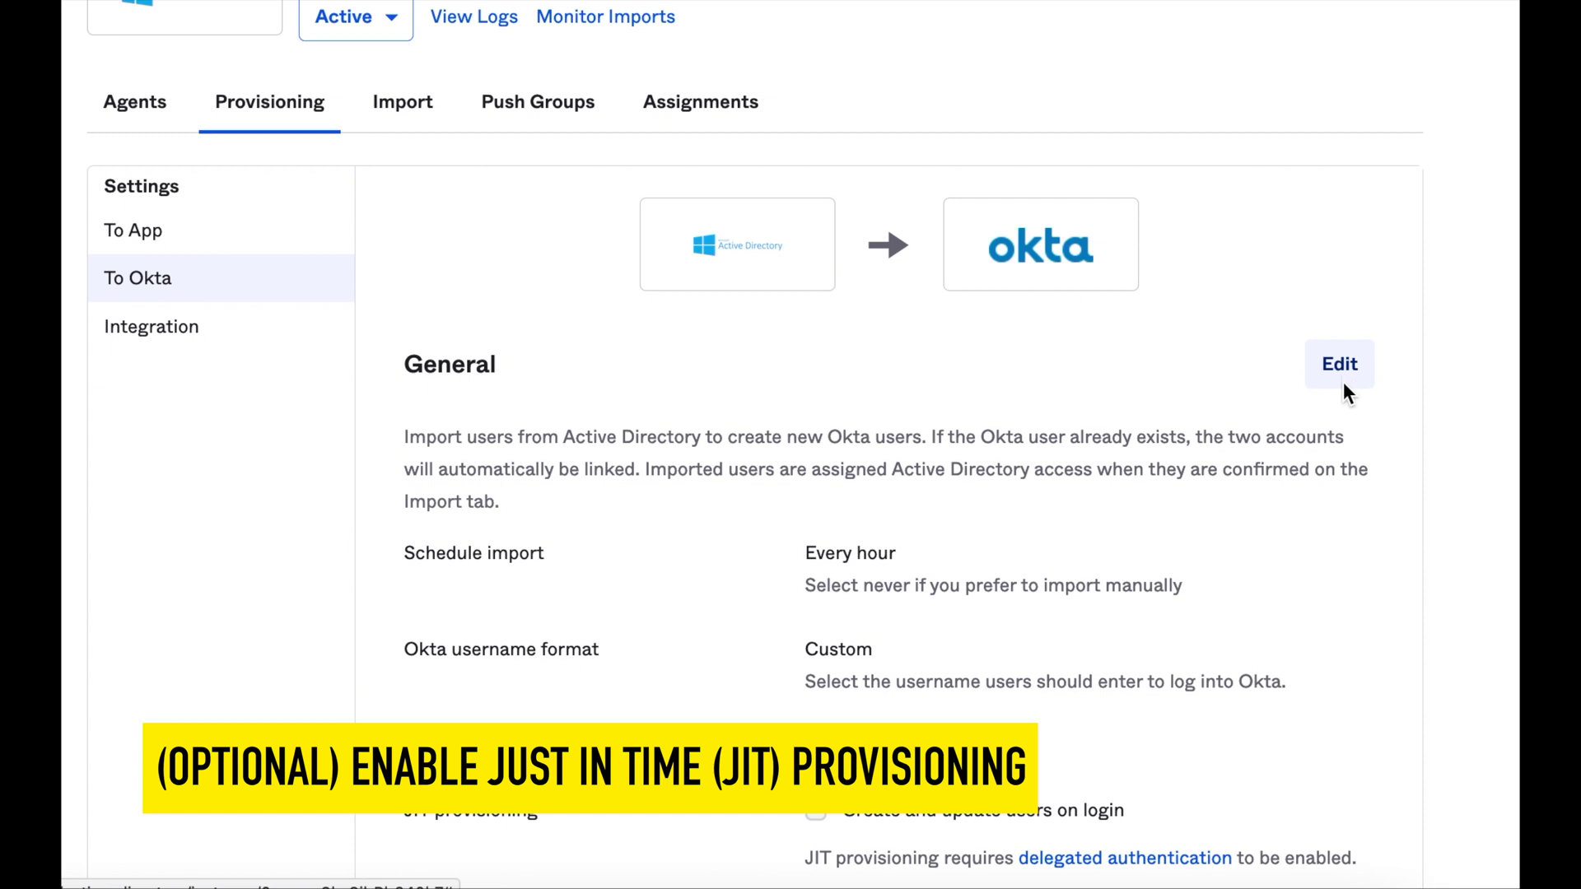
{"action": "left_click", "coordinate": [1342, 372]}
{"action": "scroll", "coordinate": [860, 702], "scroll_direction": "down", "scroll_amount": 2}
{"action": "scroll", "coordinate": [860, 701], "scroll_direction": "down", "scroll_amount": 3}
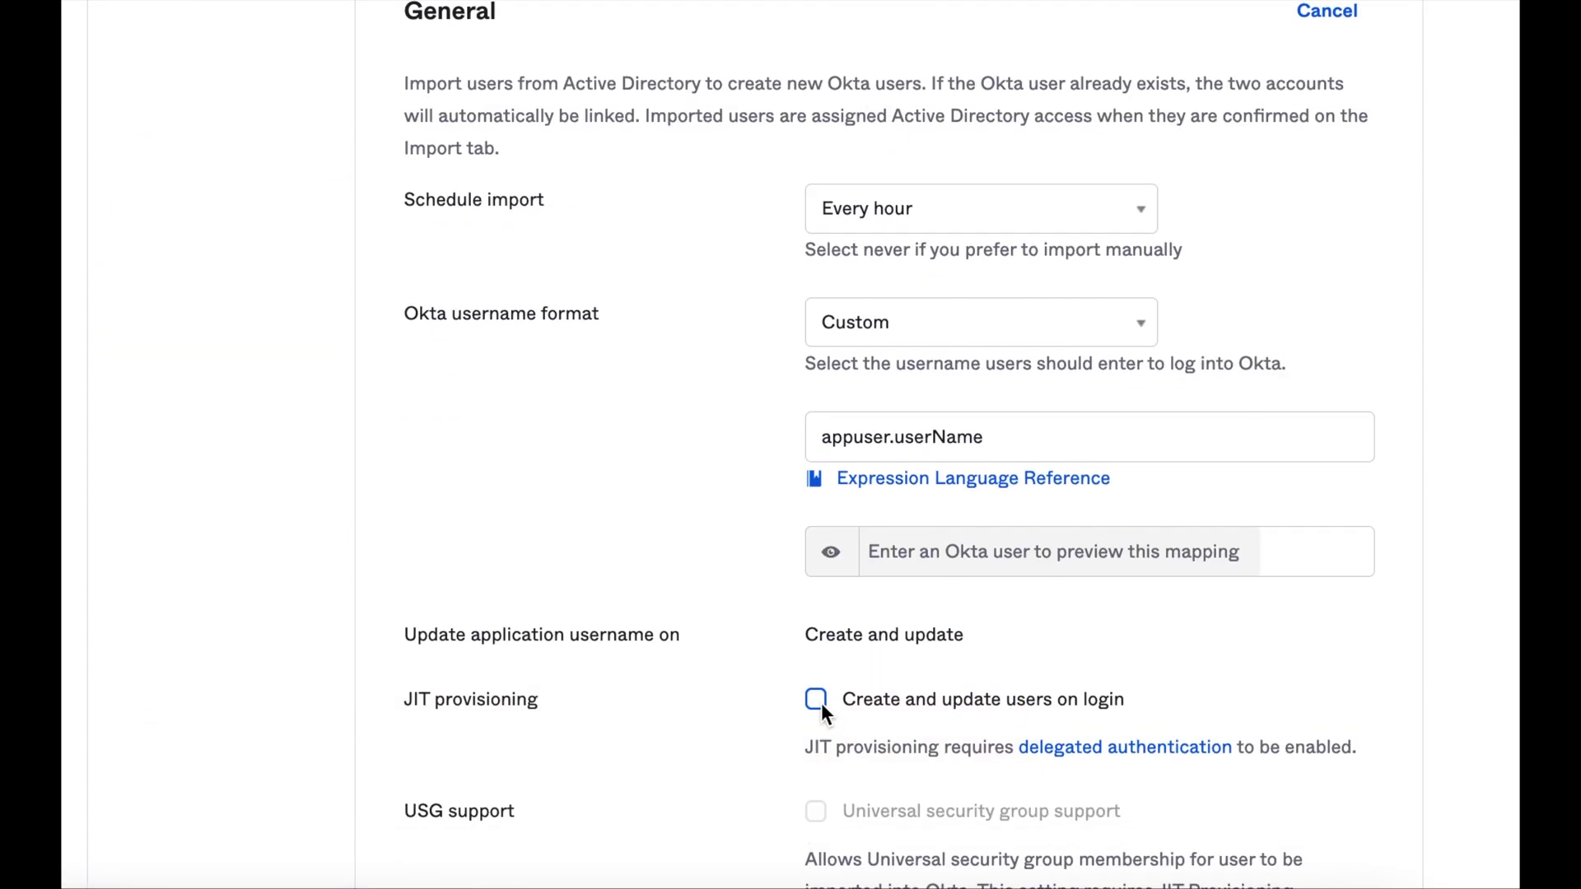
{"action": "left_click", "coordinate": [817, 701]}
{"action": "scroll", "coordinate": [914, 733], "scroll_direction": "down", "scroll_amount": 8}
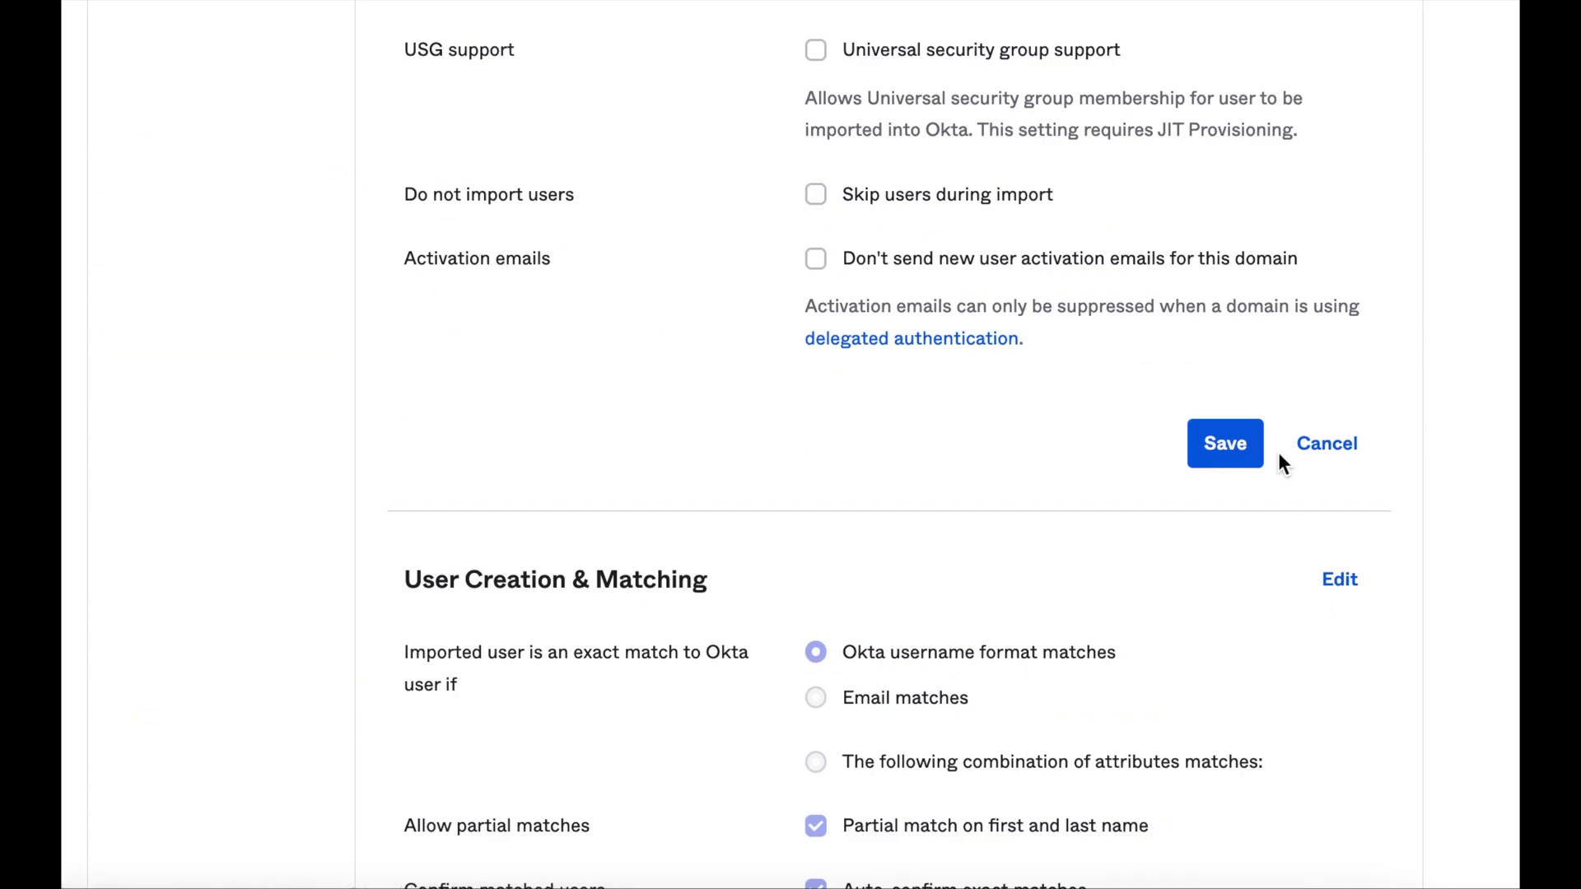
{"action": "left_click", "coordinate": [1227, 442]}
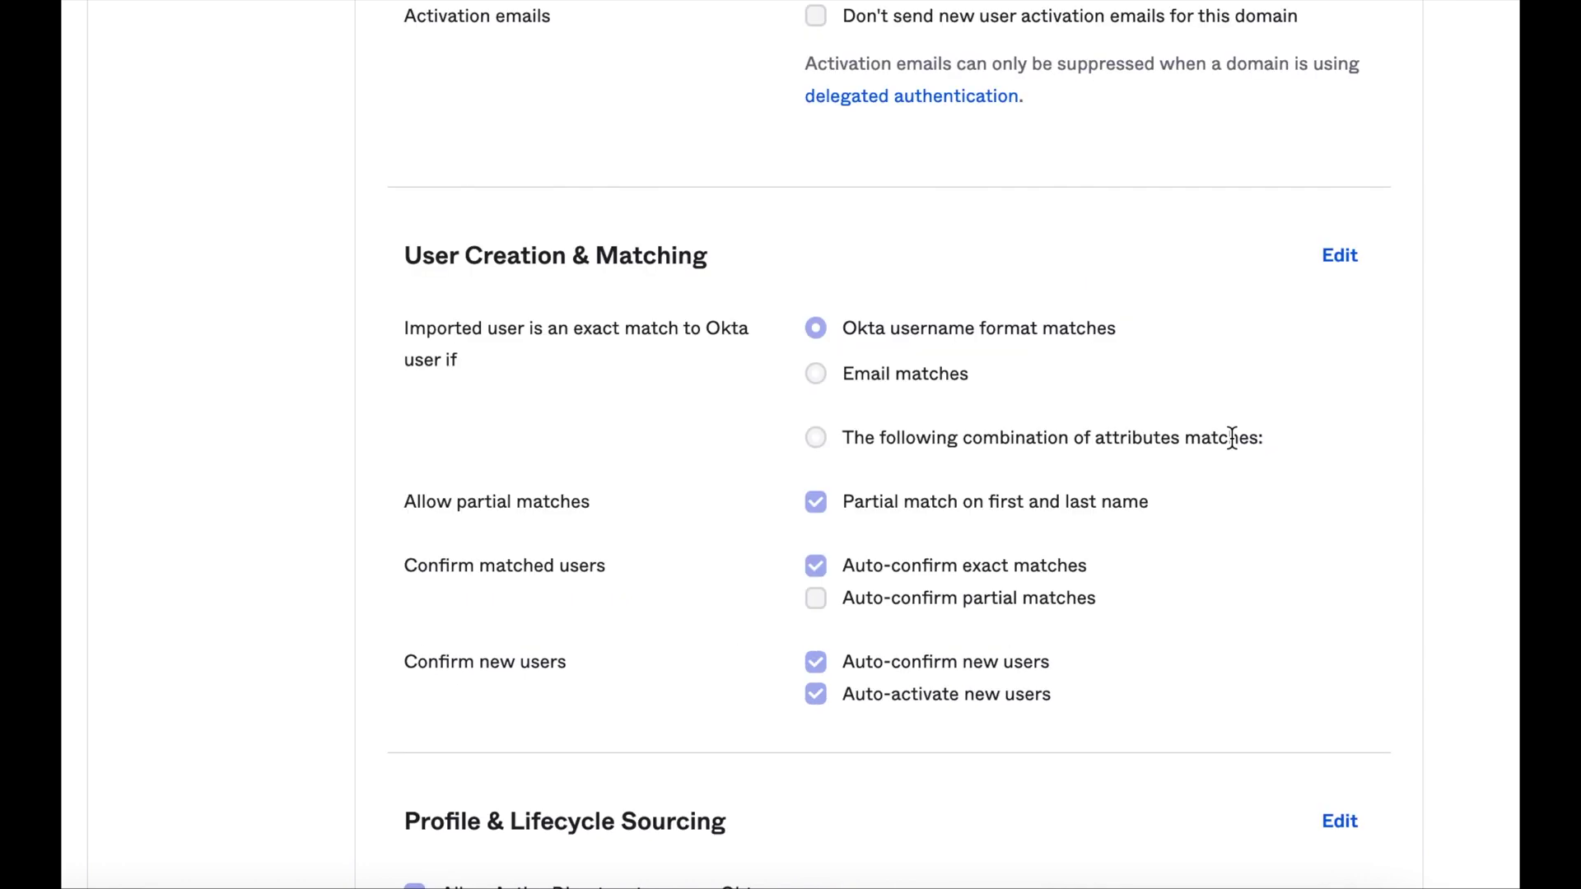